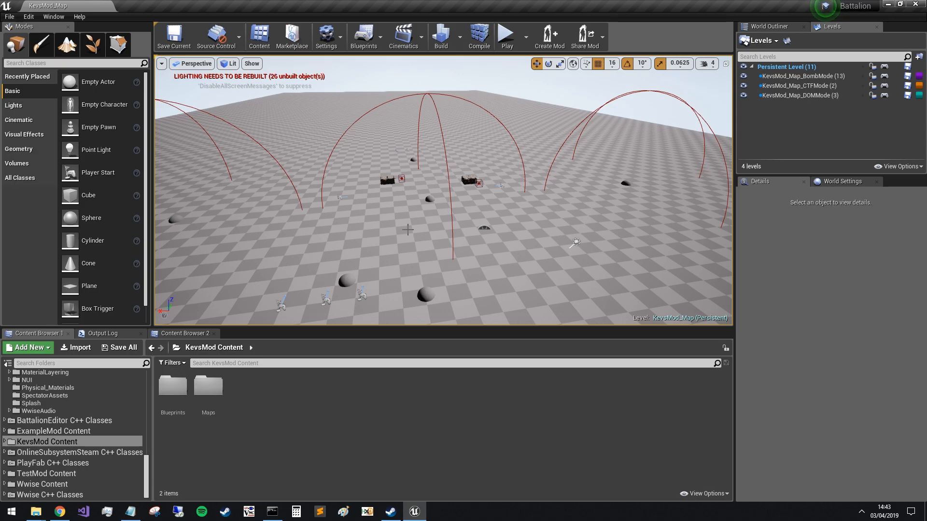
- Show the geometry brush shapes available for placing in the level
{"action": "mouse_move", "coordinate": [388, 234]}
{"action": "right_mouse_down"}
{"action": "mouse_move", "coordinate": [435, 239]}
{"action": "mouse_move", "coordinate": [400, 227]}
{"action": "right_mouse_up"}
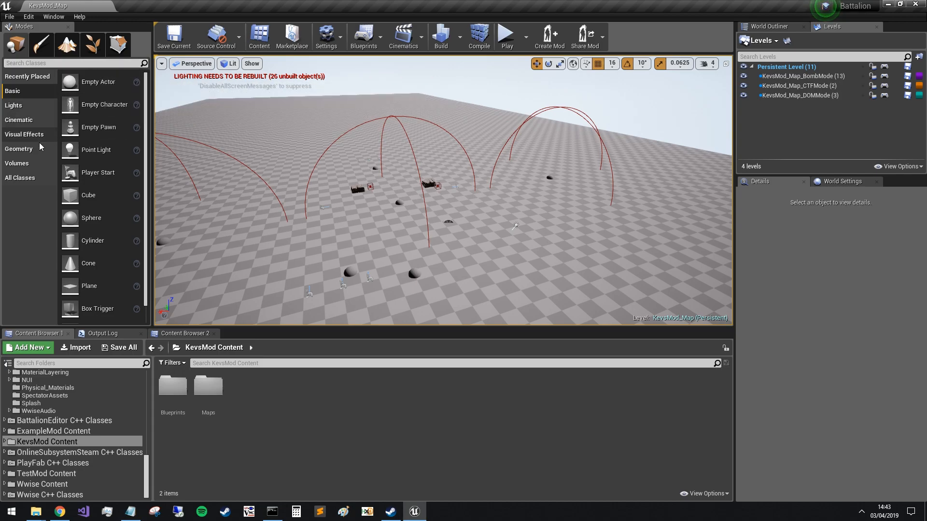
{"action": "right_click_drag", "start_coordinate": [363, 231], "coordinate": [354, 225]}
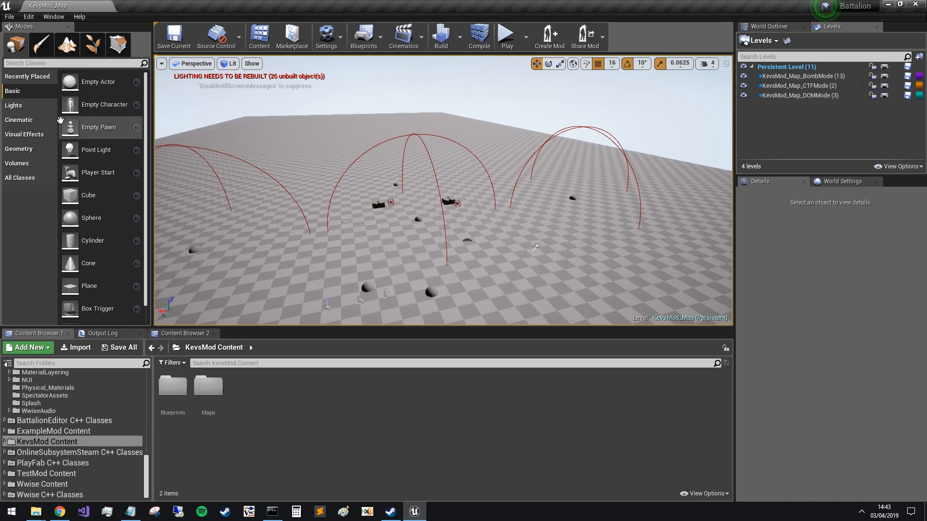
{"action": "left_click", "coordinate": [37, 150]}
{"action": "right_click_drag", "start_coordinate": [367, 203], "coordinate": [365, 222]}
{"action": "key", "text": "w"}
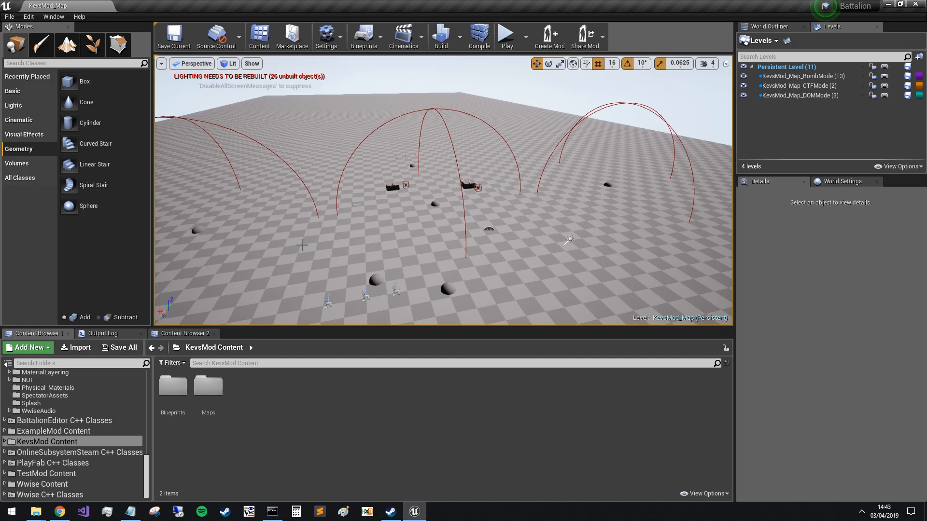
{"action": "right_click_drag", "start_coordinate": [304, 240], "coordinate": [278, 236]}
{"action": "key", "text": "s"}
{"action": "key", "text": "w"}
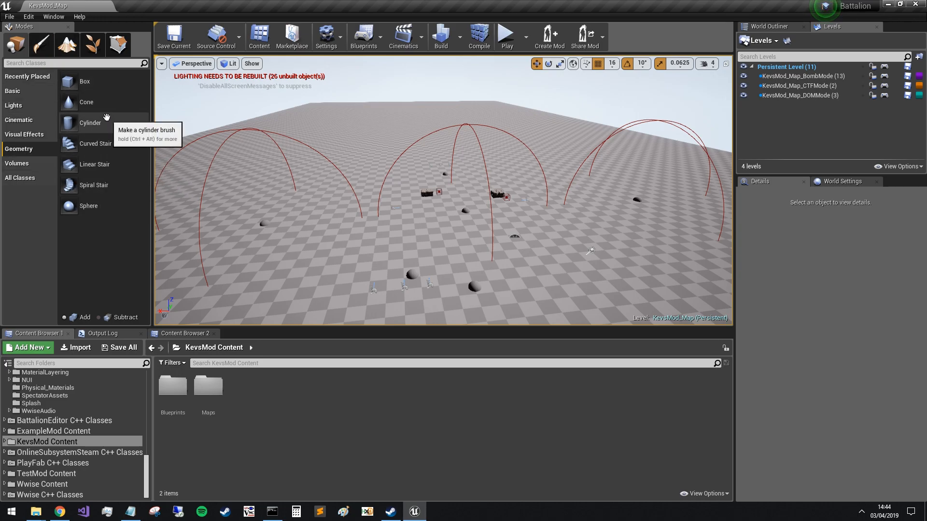
- Select the large floor box brush and reduce its X size to about 8133
{"action": "key", "text": "s"}
{"action": "mouse_move", "coordinate": [397, 217]}
{"action": "right_mouse_down"}
{"action": "mouse_move", "coordinate": [361, 220]}
{"action": "mouse_move", "coordinate": [382, 219]}
{"action": "mouse_move", "coordinate": [318, 198]}
{"action": "mouse_move", "coordinate": [374, 192]}
{"action": "mouse_move", "coordinate": [383, 222]}
{"action": "mouse_move", "coordinate": [384, 208]}
{"action": "mouse_move", "coordinate": [340, 213]}
{"action": "mouse_move", "coordinate": [355, 223]}
{"action": "mouse_move", "coordinate": [324, 196]}
{"action": "right_mouse_up"}
{"action": "key", "text": "w"}
{"action": "left_click", "coordinate": [324, 197]}
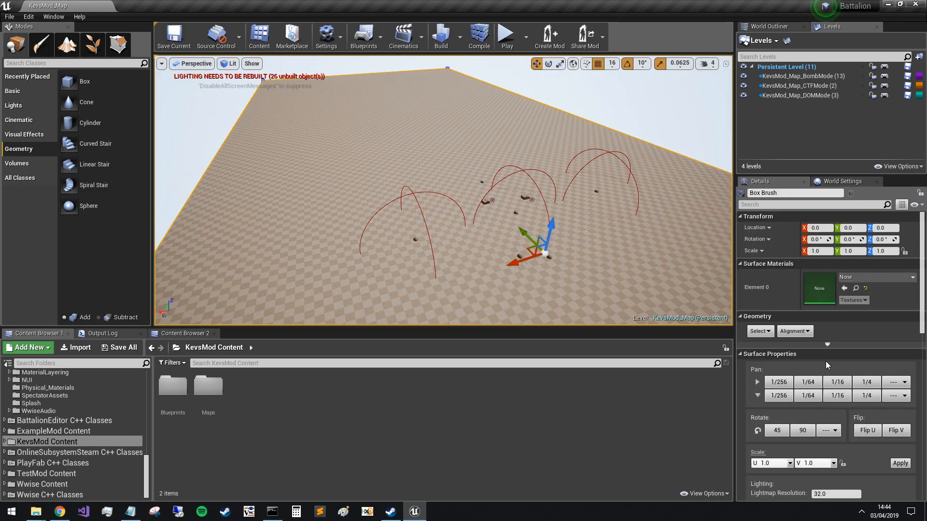
{"action": "scroll", "coordinate": [804, 331], "scroll_direction": "down", "scroll_amount": 8}
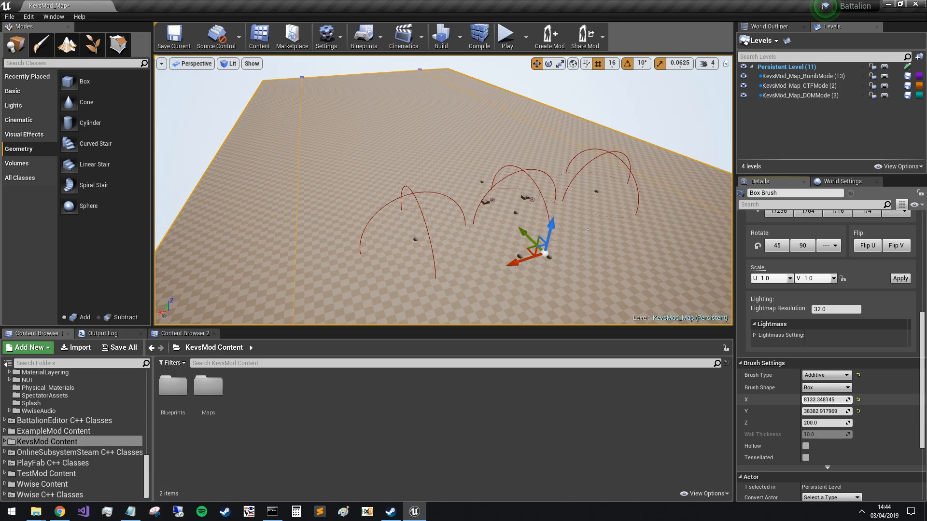
{"action": "key", "text": "d"}
{"action": "right_click_drag", "start_coordinate": [604, 231], "coordinate": [535, 240]}
{"action": "key", "text": "s"}
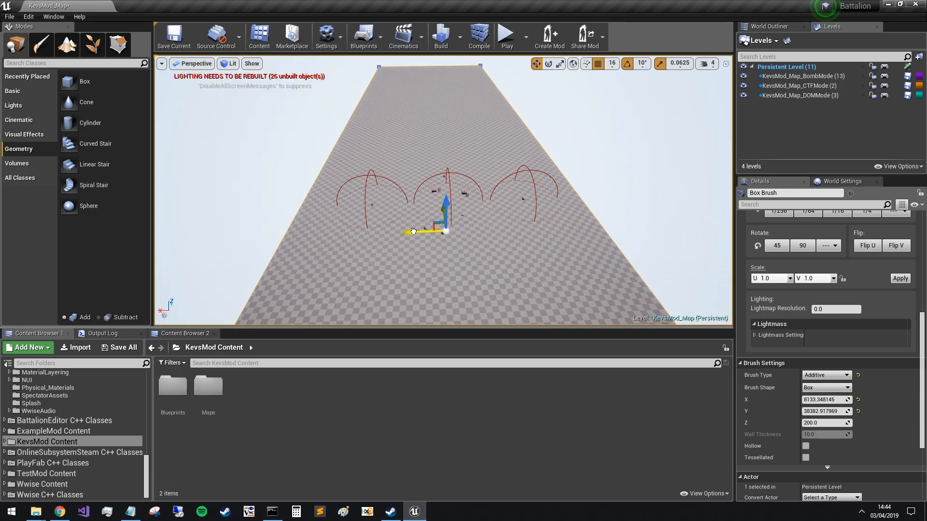
- Resize the floor brush to about 7166 in X and about 18023 in Y
{"action": "left_click_drag", "start_coordinate": [418, 232], "coordinate": [418, 232]}
{"action": "mouse_move", "coordinate": [390, 270]}
{"action": "right_mouse_down"}
{"action": "mouse_move", "coordinate": [376, 258]}
{"action": "mouse_move", "coordinate": [434, 284]}
{"action": "mouse_move", "coordinate": [502, 278]}
{"action": "mouse_move", "coordinate": [512, 265]}
{"action": "mouse_move", "coordinate": [362, 259]}
{"action": "mouse_move", "coordinate": [377, 258]}
{"action": "right_mouse_up"}
{"action": "key", "text": "a"}
{"action": "key", "text": "w"}
{"action": "key", "text": "s"}
{"action": "key", "text": "a"}
{"action": "key", "text": "s"}
{"action": "key", "text": "a"}
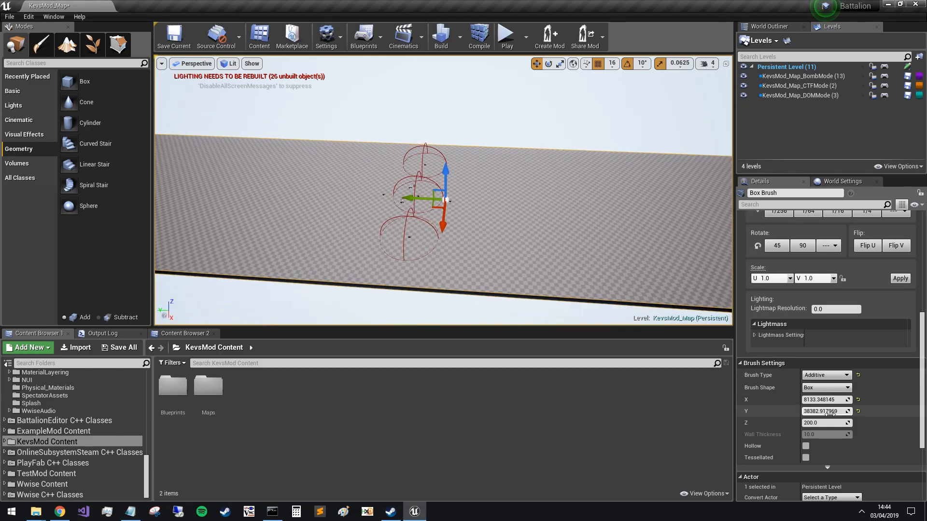
{"action": "right_click_drag", "start_coordinate": [555, 280], "coordinate": [495, 275]}
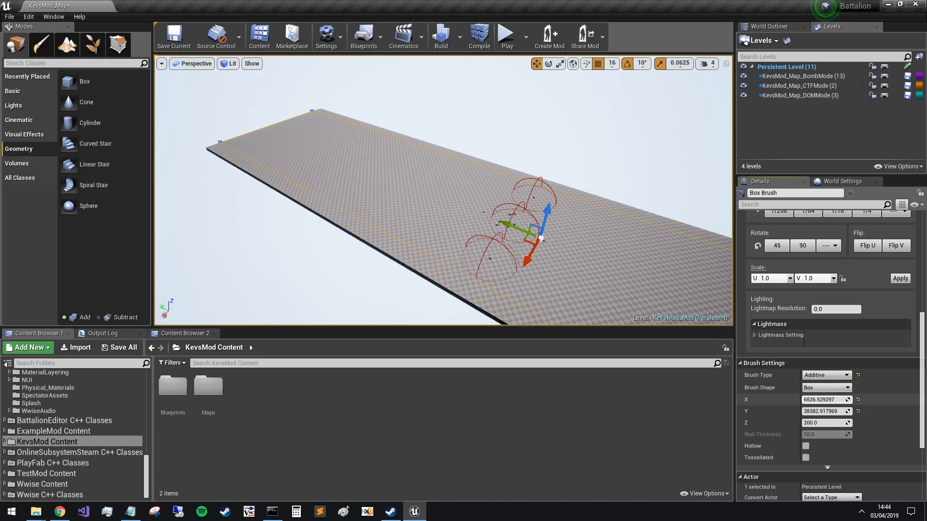
{"action": "left_click_drag", "start_coordinate": [826, 400], "coordinate": [836, 401]}
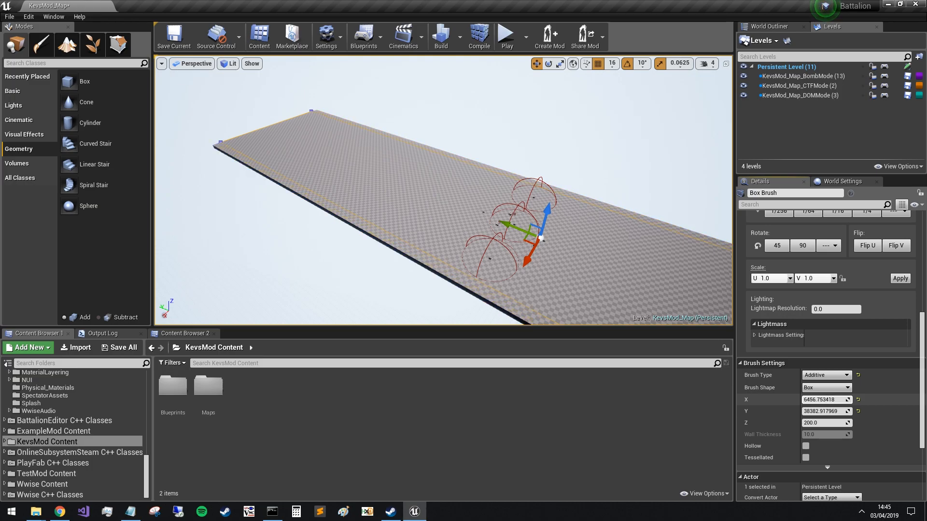
{"action": "left_click_drag", "start_coordinate": [828, 400], "coordinate": [826, 412]}
{"action": "mouse_move", "coordinate": [531, 218]}
{"action": "right_mouse_down"}
{"action": "mouse_move", "coordinate": [599, 229]}
{"action": "mouse_move", "coordinate": [447, 234]}
{"action": "right_mouse_up"}
{"action": "key", "text": "w"}
{"action": "key", "text": "d"}
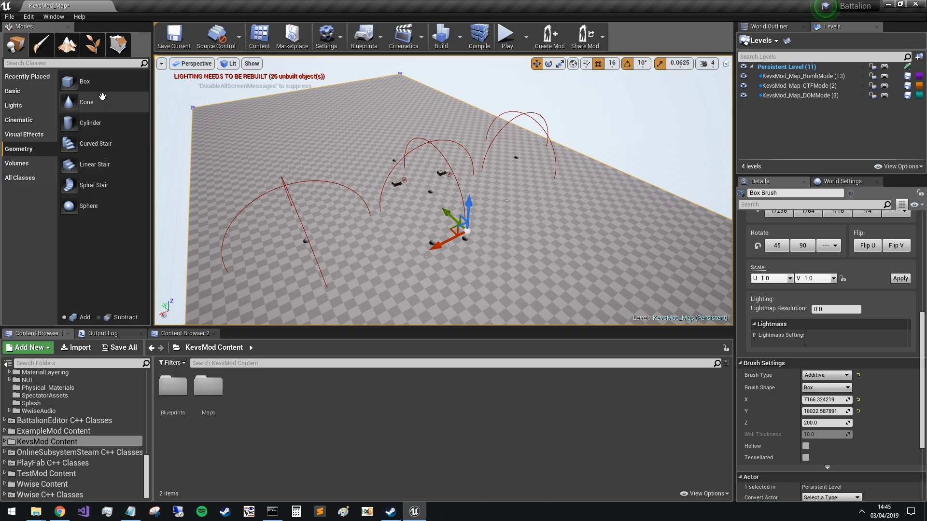
- Place a box brush on the floor and scale it into a wall of 18.125 × 1.0 × 3.75 at X -1680, Y -2256, Z 384
{"action": "mouse_move", "coordinate": [81, 85]}
{"action": "left_mouse_down"}
{"action": "mouse_move", "coordinate": [665, 253]}
{"action": "mouse_move", "coordinate": [672, 274]}
{"action": "left_mouse_up"}
{"action": "key", "text": "w"}
{"action": "mouse_move", "coordinate": [672, 275]}
{"action": "right_mouse_down"}
{"action": "mouse_move", "coordinate": [717, 286]}
{"action": "mouse_move", "coordinate": [661, 296]}
{"action": "mouse_move", "coordinate": [589, 290]}
{"action": "mouse_move", "coordinate": [483, 244]}
{"action": "right_mouse_up"}
{"action": "key", "text": "d"}
{"action": "key", "text": "e"}
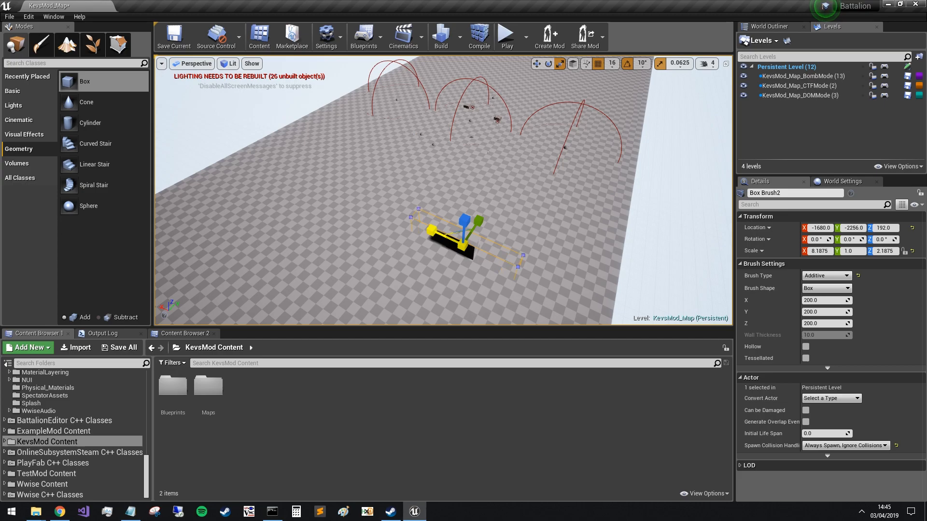
{"action": "mouse_move", "coordinate": [431, 231]}
{"action": "left_mouse_down"}
{"action": "mouse_move", "coordinate": [438, 209]}
{"action": "mouse_move", "coordinate": [493, 231]}
{"action": "mouse_move", "coordinate": [464, 207]}
{"action": "left_mouse_up"}
{"action": "right_click_drag", "start_coordinate": [465, 207], "coordinate": [510, 191]}
{"action": "key", "text": "a"}
{"action": "key", "text": "e"}
{"action": "key", "text": "w"}
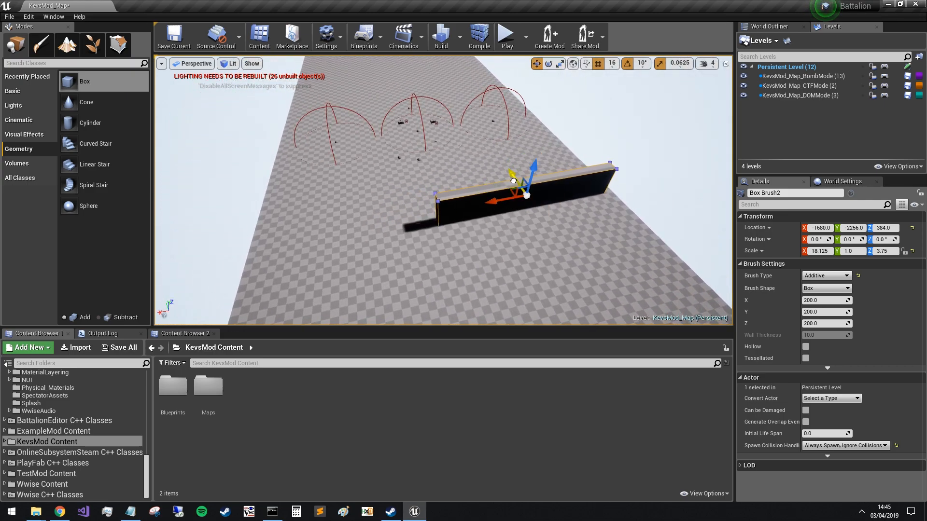
- Duplicate the wall and position the copy parallel to the original at X -1776, Y -3360, Z 384
{"action": "left_click_drag", "start_coordinate": [546, 232], "coordinate": [546, 233], "text": "alt"}
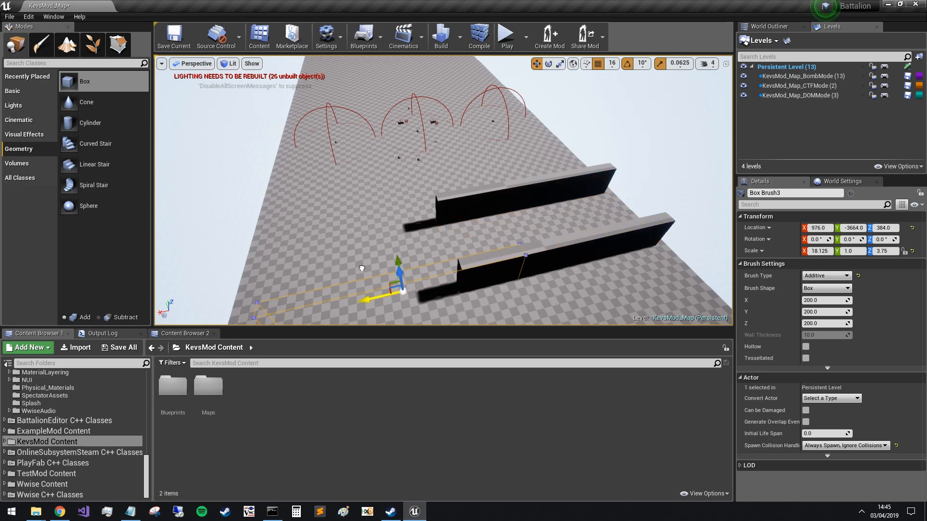
{"action": "left_click_drag", "start_coordinate": [327, 268], "coordinate": [326, 268]}
{"action": "key", "text": "a"}
{"action": "mouse_move", "coordinate": [282, 256]}
{"action": "right_mouse_down"}
{"action": "mouse_move", "coordinate": [309, 265]}
{"action": "mouse_move", "coordinate": [424, 262]}
{"action": "right_mouse_up"}
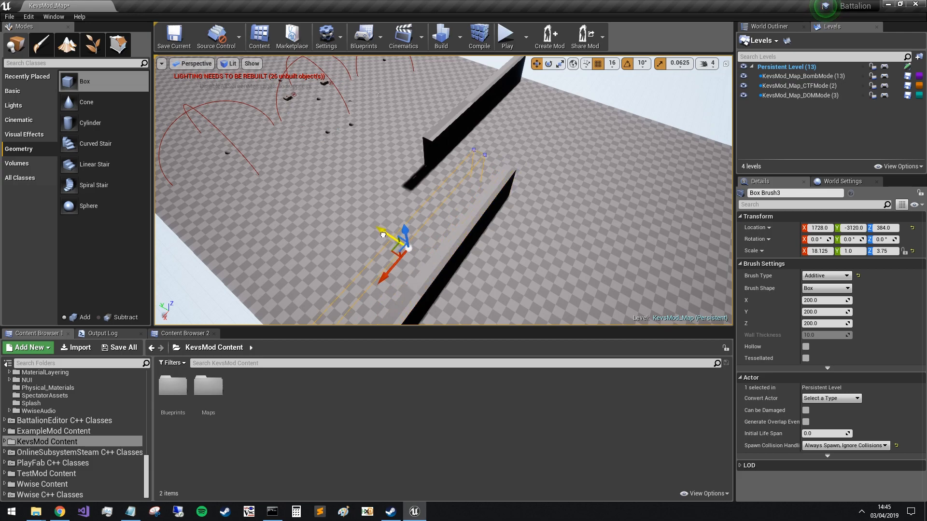
{"action": "left_click_drag", "start_coordinate": [395, 247], "coordinate": [394, 246]}
{"action": "key", "text": "d"}
{"action": "right_click_drag", "start_coordinate": [395, 279], "coordinate": [367, 279]}
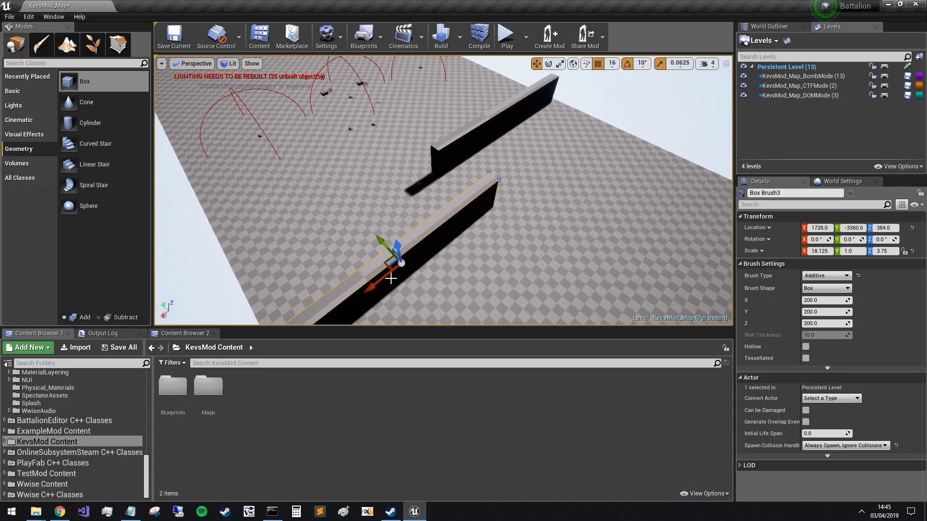
{"action": "left_click_drag", "start_coordinate": [559, 166], "coordinate": [559, 167]}
{"action": "key", "text": "a"}
{"action": "right_click_drag", "start_coordinate": [560, 167], "coordinate": [668, 139]}
- Place a curved stair brush on the floor between the two walls at X -432, Y -2768, Z 96
{"action": "left_click_drag", "start_coordinate": [113, 143], "coordinate": [531, 294]}
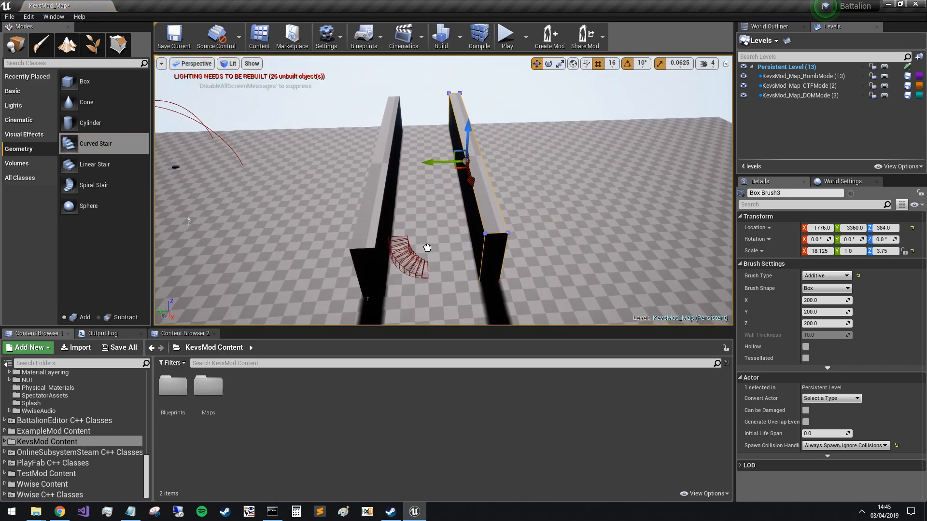
{"action": "left_click_drag", "start_coordinate": [427, 248], "coordinate": [428, 248]}
{"action": "key", "text": "w"}
{"action": "mouse_move", "coordinate": [371, 226]}
{"action": "right_mouse_down"}
{"action": "mouse_move", "coordinate": [365, 239]}
{"action": "mouse_move", "coordinate": [309, 255]}
{"action": "right_mouse_up"}
{"action": "key", "text": "d"}
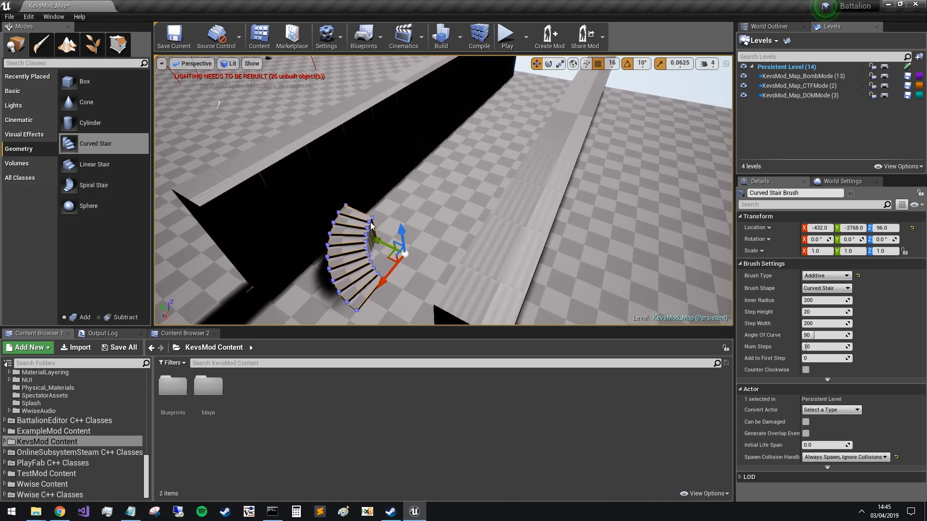
- Scale the curved stair to 1.625 in Y and 3.3125 in Z, and move it to Y -2992 against the first wall
{"action": "mouse_move", "coordinate": [401, 229]}
{"action": "left_mouse_down"}
{"action": "mouse_move", "coordinate": [401, 219]}
{"action": "mouse_move", "coordinate": [403, 232]}
{"action": "left_mouse_up"}
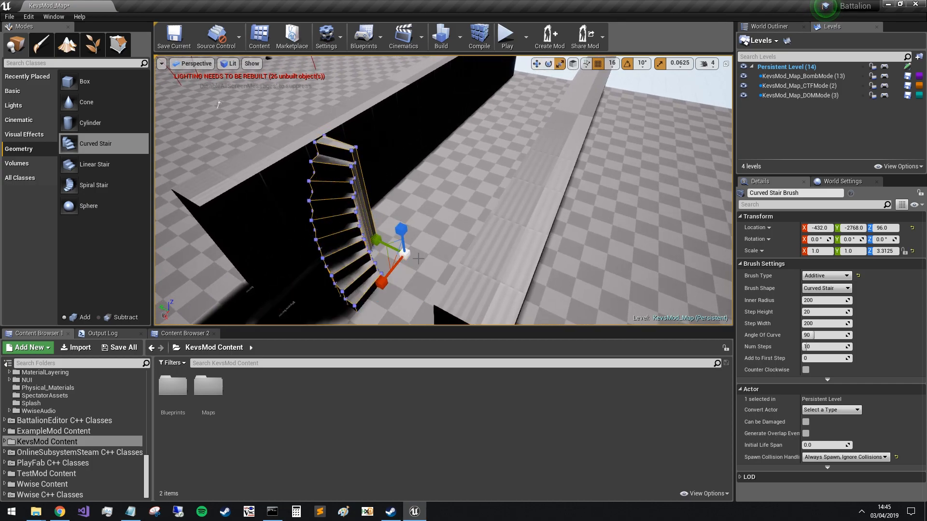
{"action": "key", "text": "a"}
{"action": "right_click_drag", "start_coordinate": [395, 271], "coordinate": [396, 272]}
{"action": "key", "text": "e"}
{"action": "key", "text": "r"}
{"action": "left_click_drag", "start_coordinate": [377, 243], "coordinate": [421, 236]}
- Move the second wall away from the curved stair to Y -4560
{"action": "right_click_drag", "start_coordinate": [478, 236], "coordinate": [475, 235]}
{"action": "left_click", "coordinate": [466, 215]}
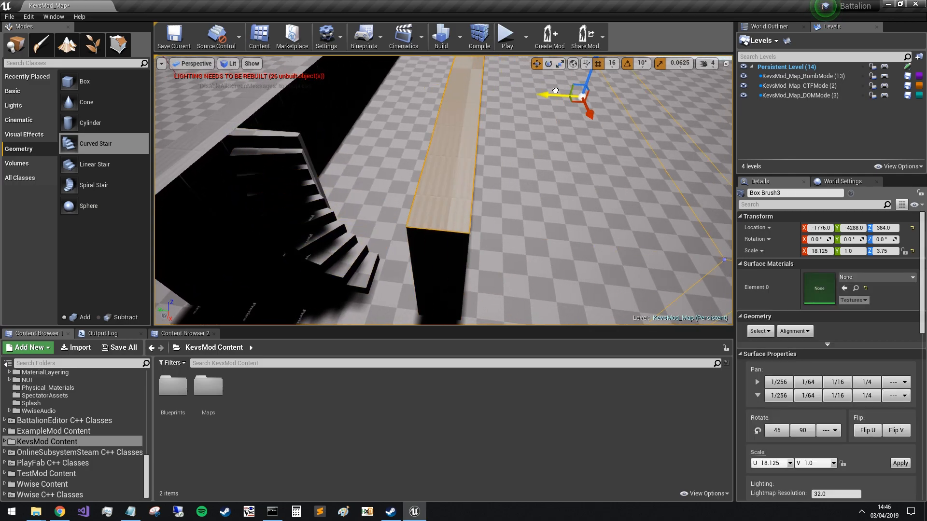
{"action": "left_click_drag", "start_coordinate": [590, 92], "coordinate": [590, 92]}
{"action": "right_click_drag", "start_coordinate": [591, 91], "coordinate": [576, 83]}
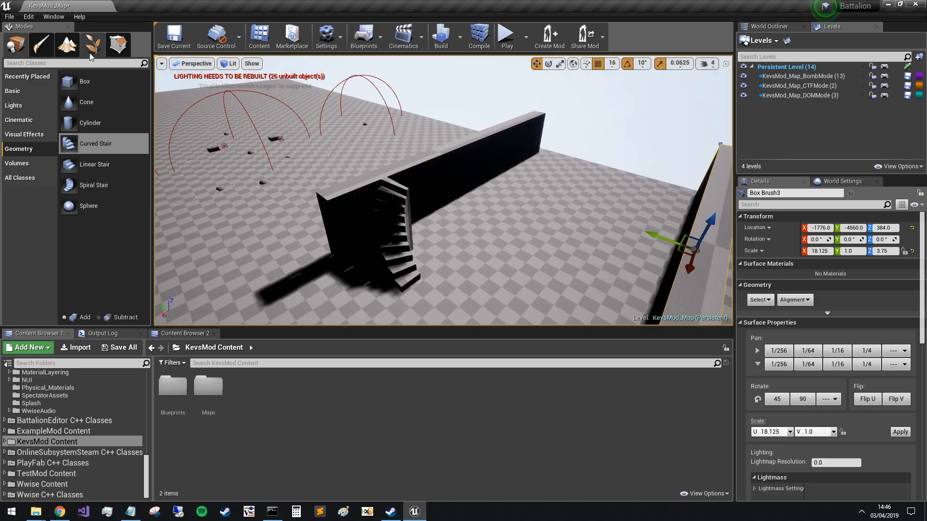
- Search the scene actors for "sk", select the SkyLight and raise its intensity to brighten the shadowed surfaces
{"action": "left_click", "coordinate": [770, 27]}
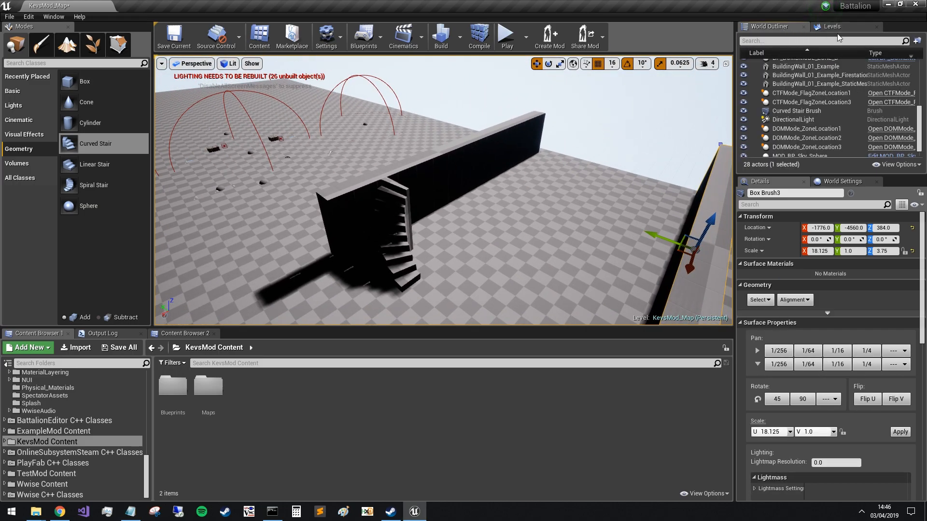
{"action": "left_click", "coordinate": [792, 119]}
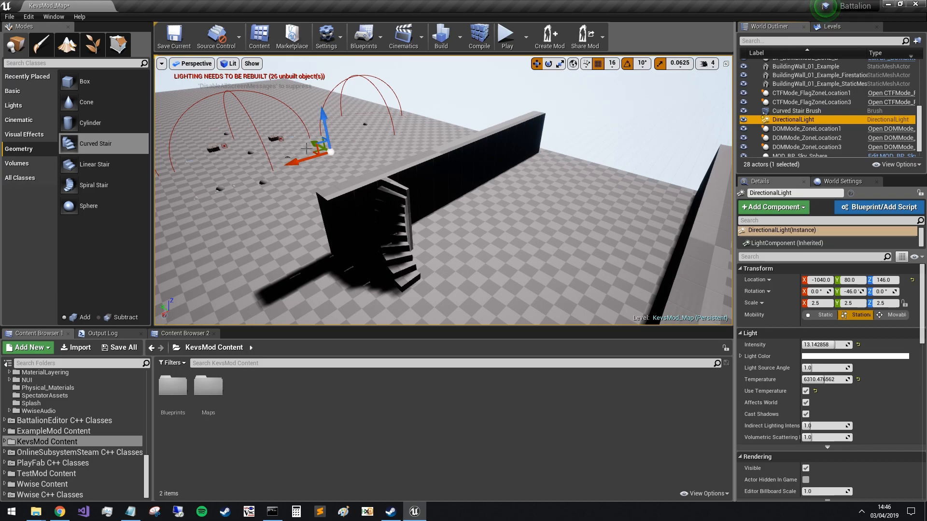
{"action": "key", "text": "e"}
{"action": "left_click", "coordinate": [766, 41]}
{"action": "type", "text": "sk"}
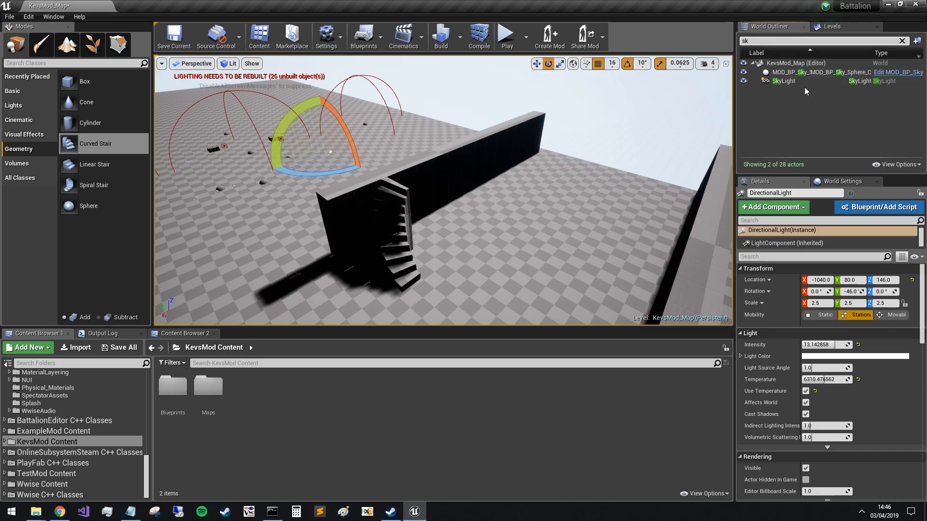
{"action": "left_click", "coordinate": [804, 82]}
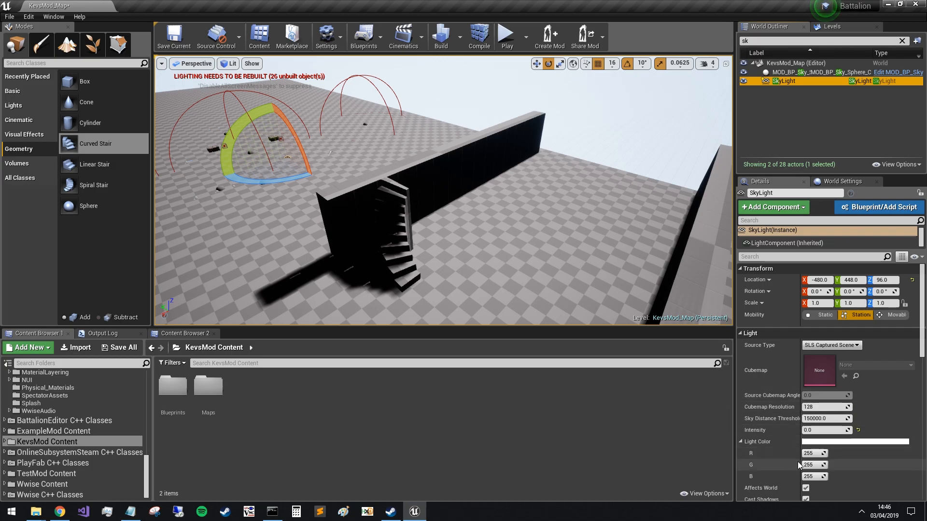
{"action": "mouse_move", "coordinate": [815, 430]}
{"action": "left_mouse_down"}
{"action": "mouse_move", "coordinate": [840, 430]}
{"action": "mouse_move", "coordinate": [809, 430]}
{"action": "left_mouse_up"}
- Widen the curved stair to an X scale of 2.1875 and move it along the wall to X -944
{"action": "right_click_drag", "start_coordinate": [398, 162], "coordinate": [353, 174]}
{"action": "left_click", "coordinate": [370, 190]}
{"action": "key", "text": "w"}
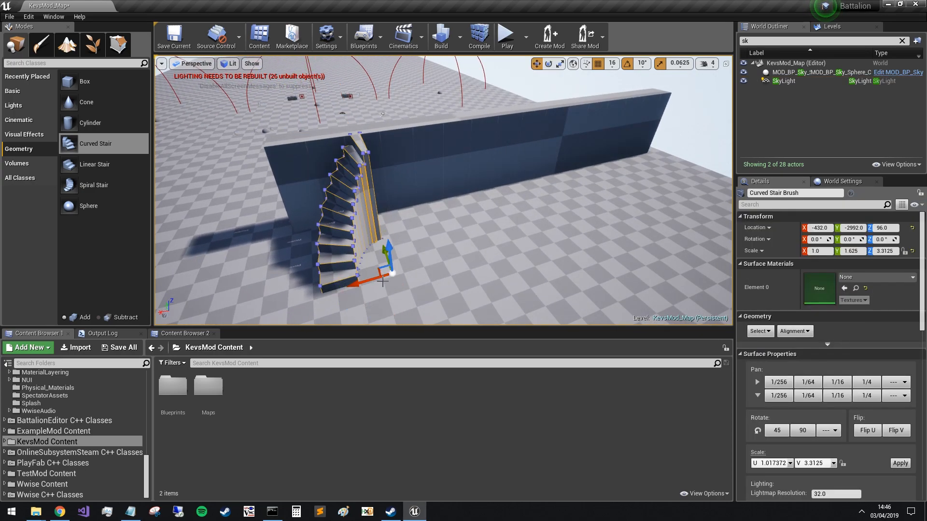
{"action": "mouse_move", "coordinate": [363, 279]}
{"action": "left_mouse_down"}
{"action": "mouse_move", "coordinate": [309, 285]}
{"action": "mouse_move", "coordinate": [358, 281]}
{"action": "left_mouse_up"}
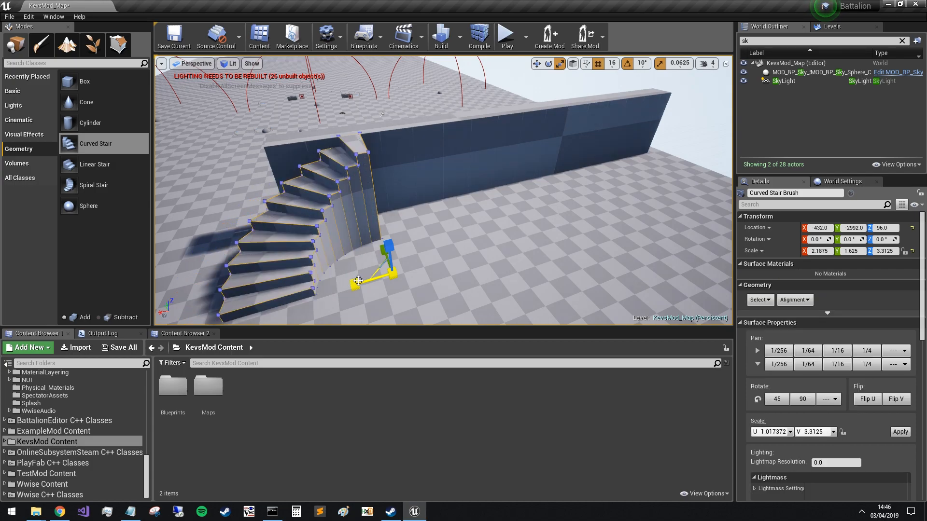
{"action": "left_click_drag", "start_coordinate": [414, 276], "coordinate": [450, 276]}
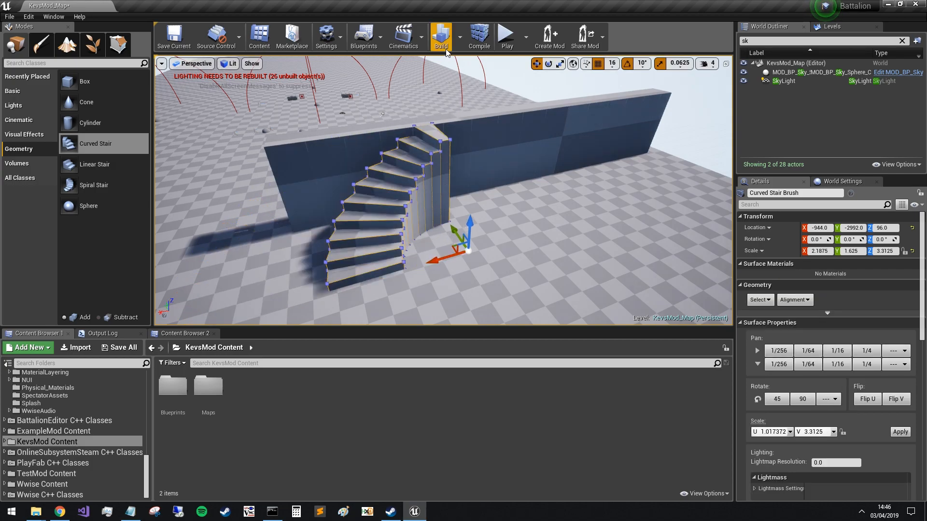
- Play-test the level by walking to the curved stair and trying to climb its steps, and end the play session
{"action": "left_click", "coordinate": [506, 36]}
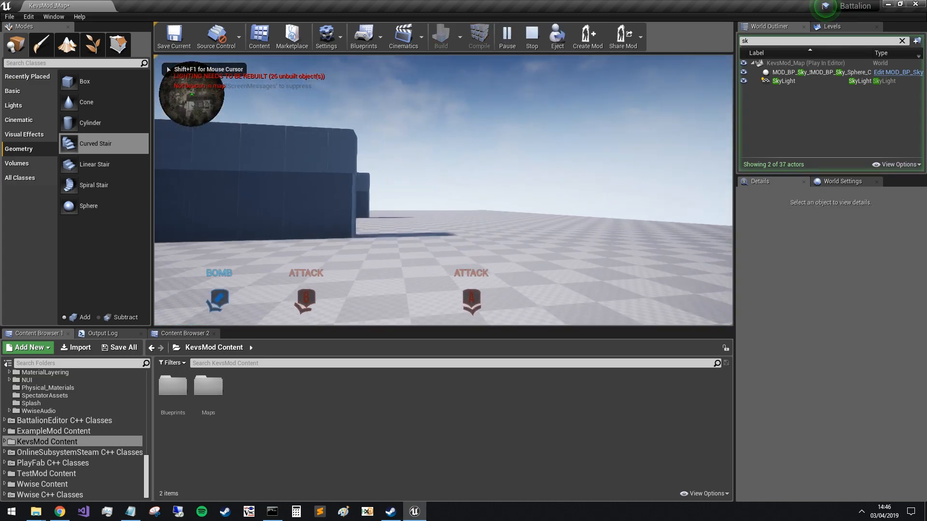
{"action": "key", "text": "w"}
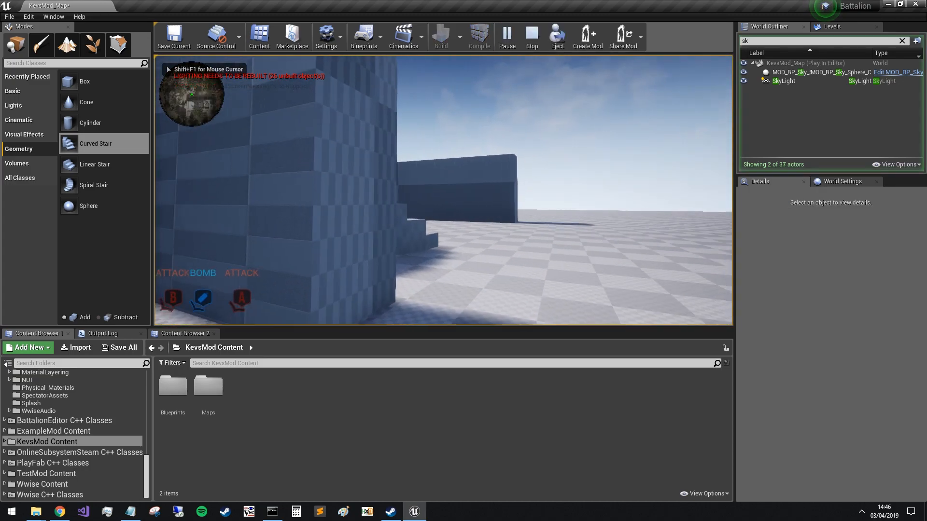
{"action": "key", "text": "w"}
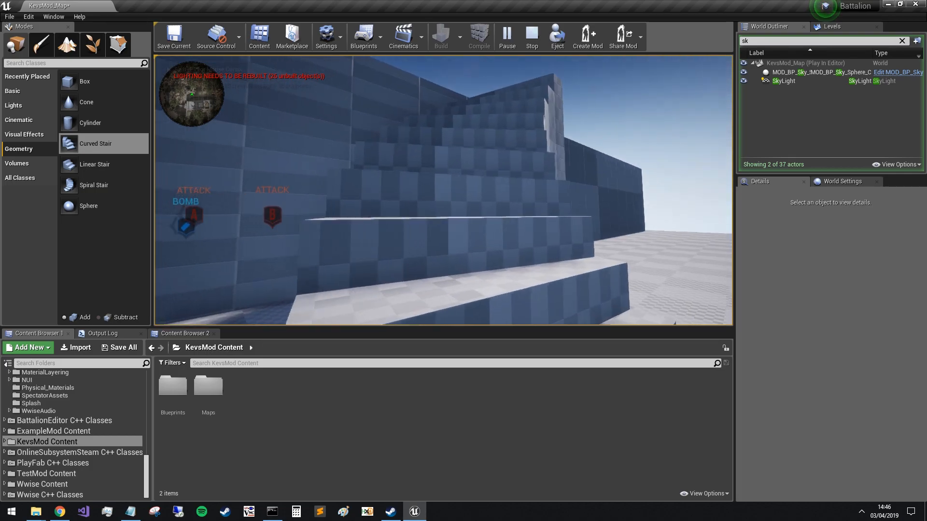
{"action": "key", "text": "w"}
{"action": "key", "text": "space"}
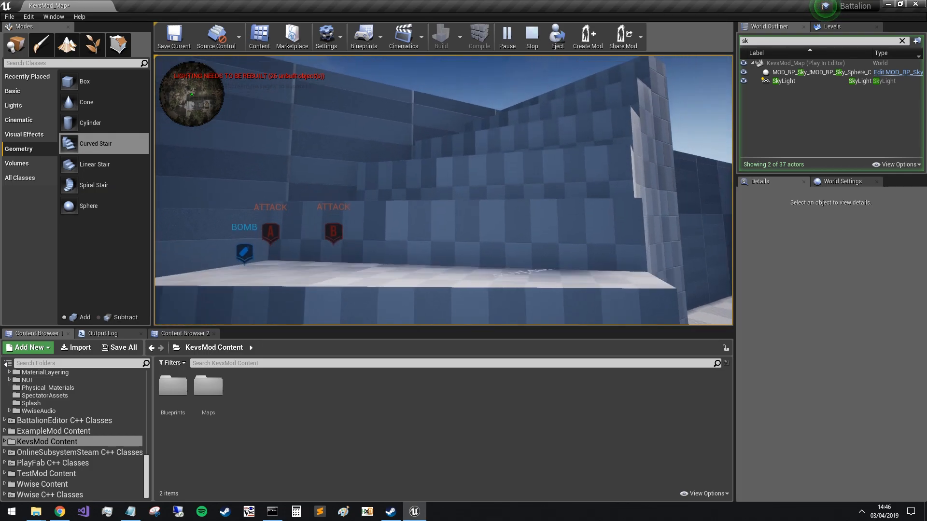
{"action": "key", "text": "w"}
{"action": "key", "text": "grave"}
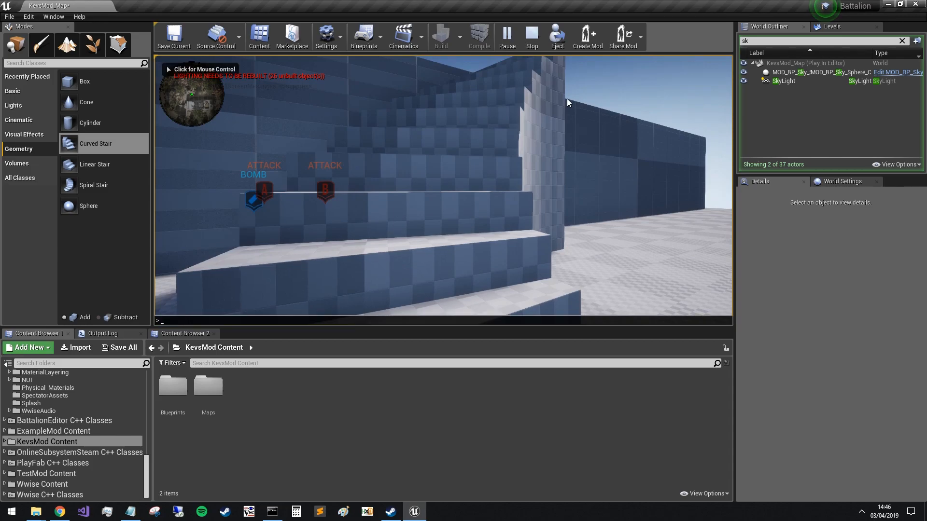
{"action": "left_click", "coordinate": [529, 34]}
- Thicken the wall beside the curved stair to a Y scale of 3.75 and move it to Y -1984
{"action": "key", "text": "s"}
{"action": "mouse_move", "coordinate": [461, 151]}
{"action": "right_mouse_down"}
{"action": "mouse_move", "coordinate": [461, 184]}
{"action": "mouse_move", "coordinate": [461, 151]}
{"action": "right_mouse_up"}
{"action": "left_click", "coordinate": [404, 212]}
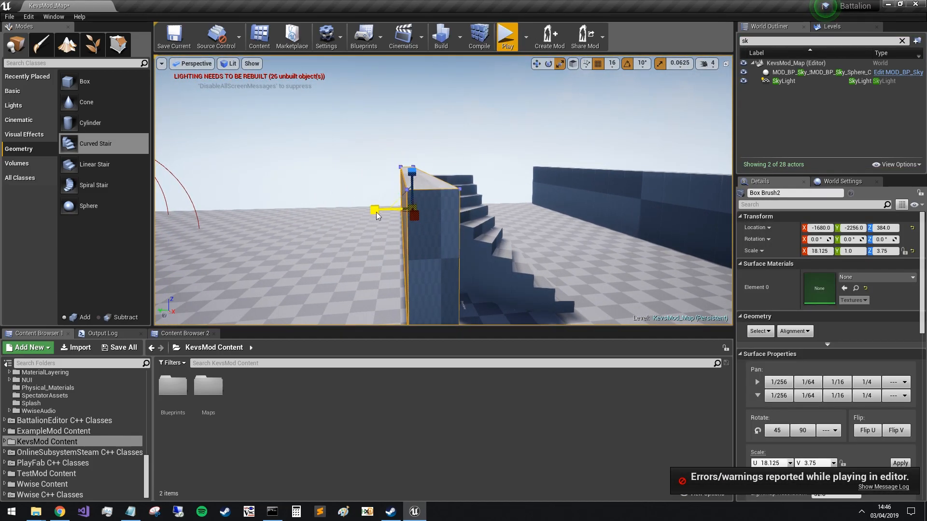
{"action": "left_click_drag", "start_coordinate": [374, 209], "coordinate": [432, 191]}
{"action": "key", "text": "w"}
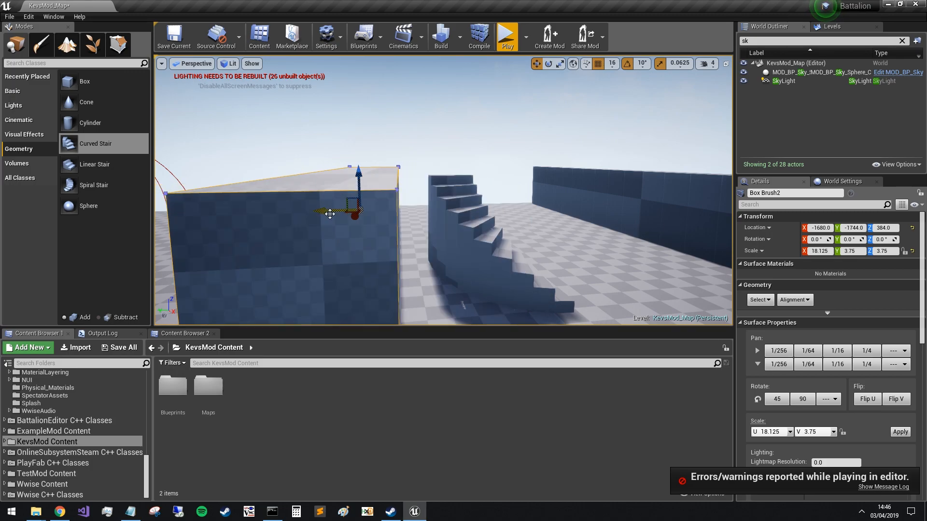
{"action": "key", "text": "s"}
{"action": "mouse_move", "coordinate": [359, 198]}
{"action": "right_mouse_down"}
{"action": "mouse_move", "coordinate": [357, 256]}
{"action": "mouse_move", "coordinate": [329, 226]}
{"action": "mouse_move", "coordinate": [341, 242]}
{"action": "mouse_move", "coordinate": [332, 215]}
{"action": "mouse_move", "coordinate": [357, 215]}
{"action": "right_mouse_up"}
{"action": "key", "text": "s"}
{"action": "key", "text": "w"}
{"action": "key", "text": "w"}
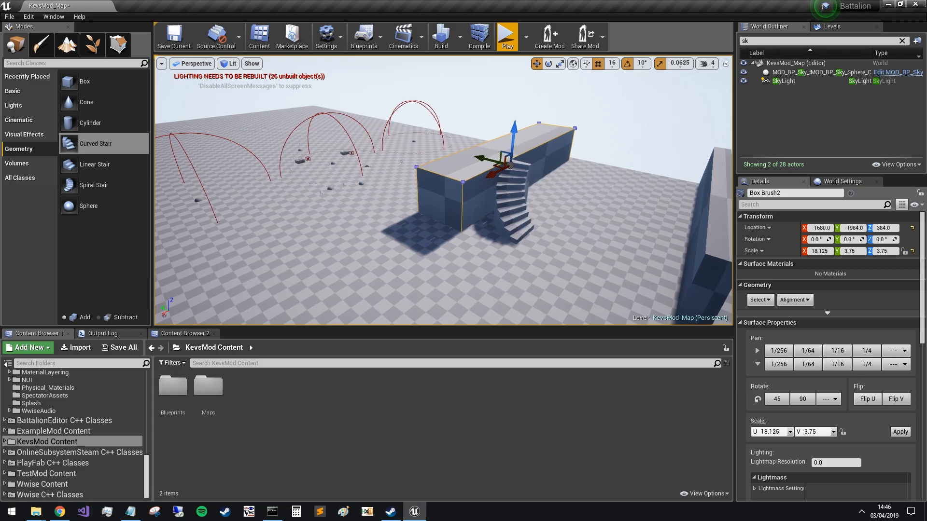
- Delete the second wall, the curved stair and the thickened wall so that only the floor brush remains
{"action": "right_click_drag", "start_coordinate": [543, 169], "coordinate": [581, 163]}
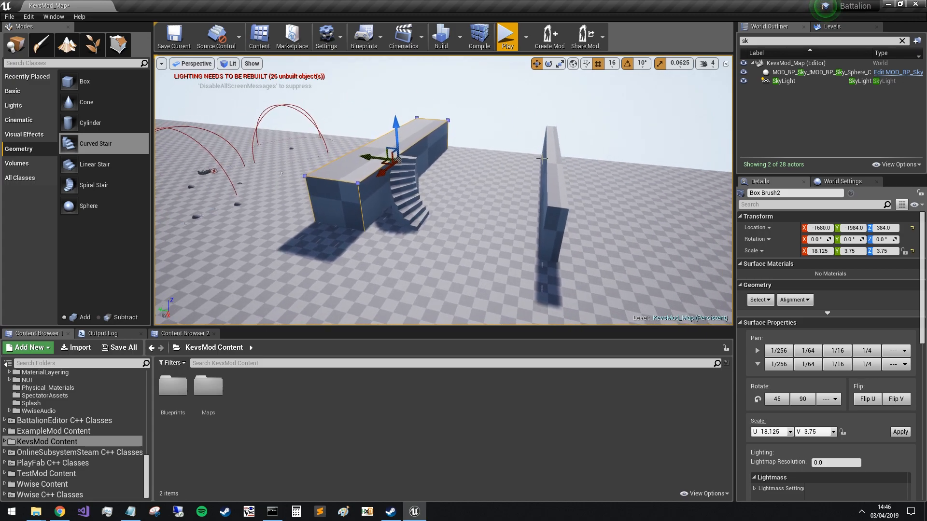
{"action": "left_click", "coordinate": [552, 172]}
{"action": "key", "text": "Delete"}
{"action": "left_click", "coordinate": [412, 183]}
{"action": "key", "text": "Delete"}
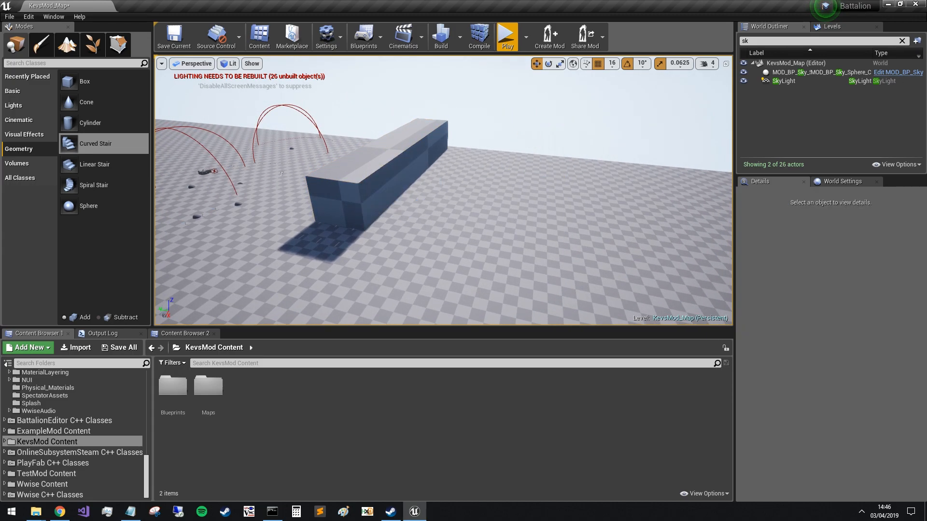
{"action": "left_click", "coordinate": [406, 174]}
{"action": "key", "text": "Delete"}
- Place a box brush on the floor at X -80, Y -960 and scale it uniformly to 6.875
{"action": "right_click_drag", "start_coordinate": [422, 160], "coordinate": [403, 183]}
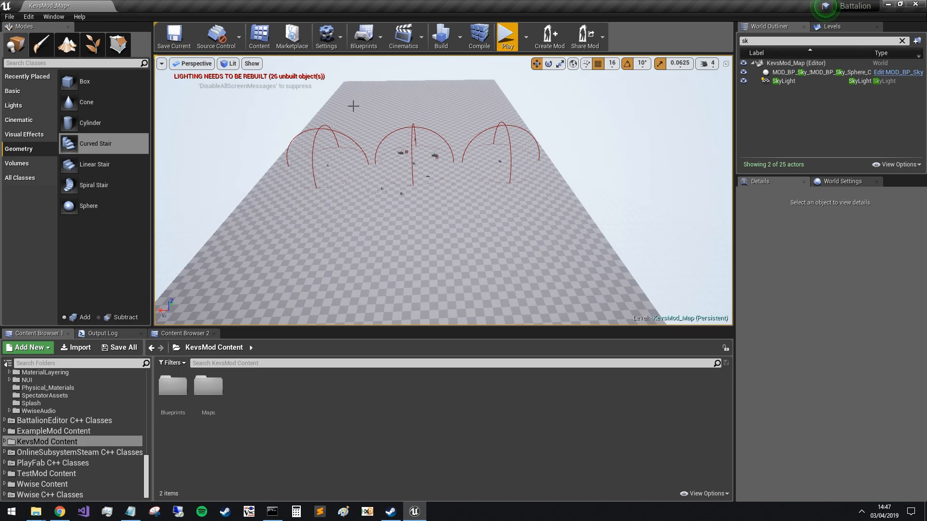
{"action": "mouse_move", "coordinate": [77, 81]}
{"action": "left_mouse_down"}
{"action": "mouse_move", "coordinate": [317, 132]}
{"action": "mouse_move", "coordinate": [413, 213]}
{"action": "left_mouse_up"}
{"action": "key", "text": "r"}
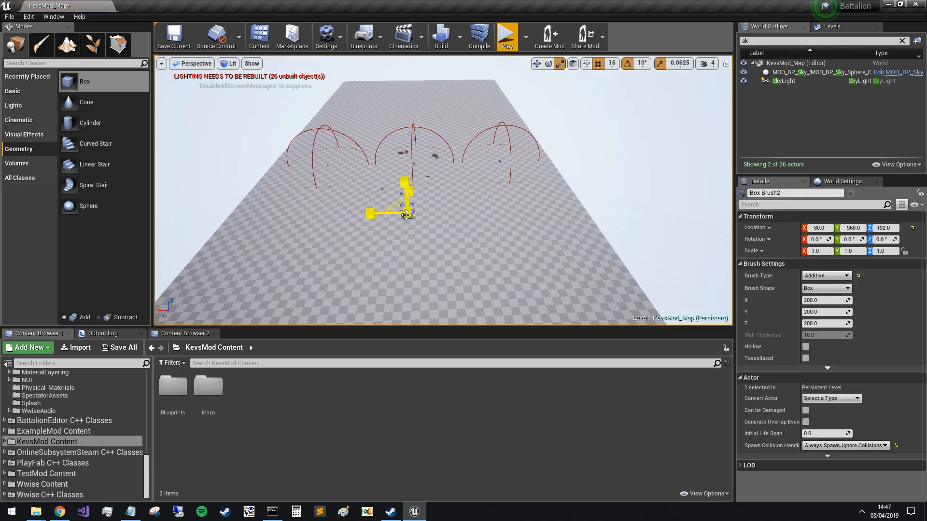
{"action": "left_click_drag", "start_coordinate": [512, 261], "coordinate": [514, 262]}
{"action": "right_click_drag", "start_coordinate": [514, 262], "coordinate": [387, 264]}
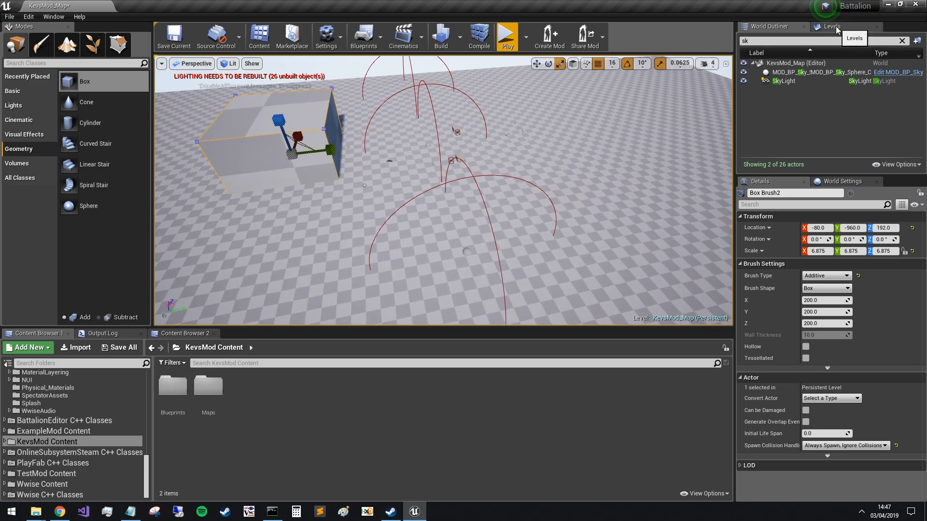
- Toggle the visibility of the persistent, BombMode, CTFMode and DOMMode levels to inspect what each contains, ending with all shown
{"action": "left_click", "coordinate": [831, 26]}
{"action": "left_click", "coordinate": [746, 80]}
{"action": "left_click", "coordinate": [745, 96]}
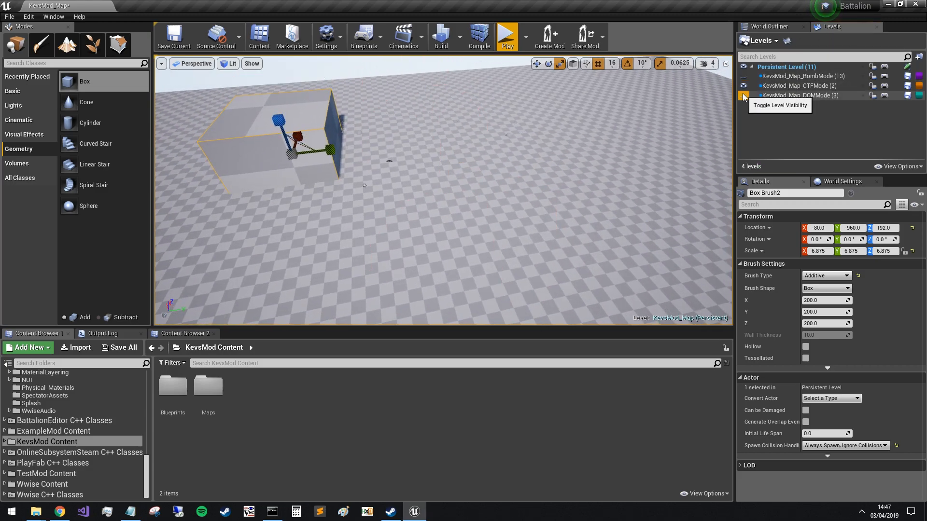
{"action": "left_click", "coordinate": [746, 84]}
{"action": "left_click", "coordinate": [743, 66]}
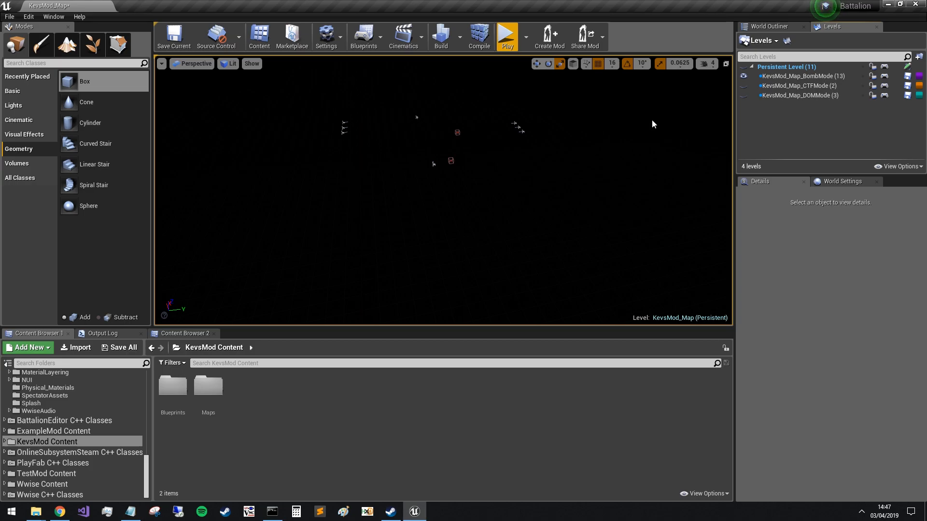
{"action": "left_click", "coordinate": [744, 67]}
{"action": "left_click", "coordinate": [744, 86]}
{"action": "left_click", "coordinate": [743, 95]}
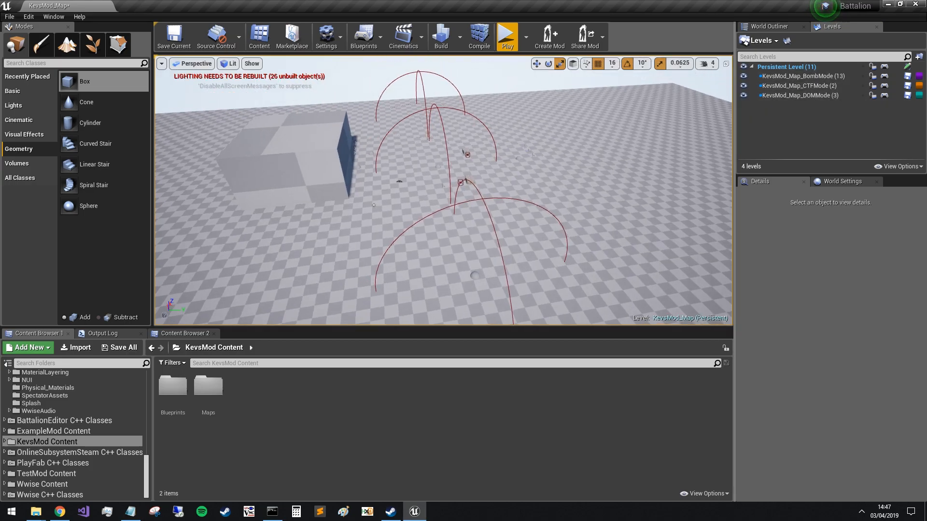
- Select all the game-mode actors in the top view with the persistent level hidden, and return to the perspective view
{"action": "left_click", "coordinate": [229, 63]}
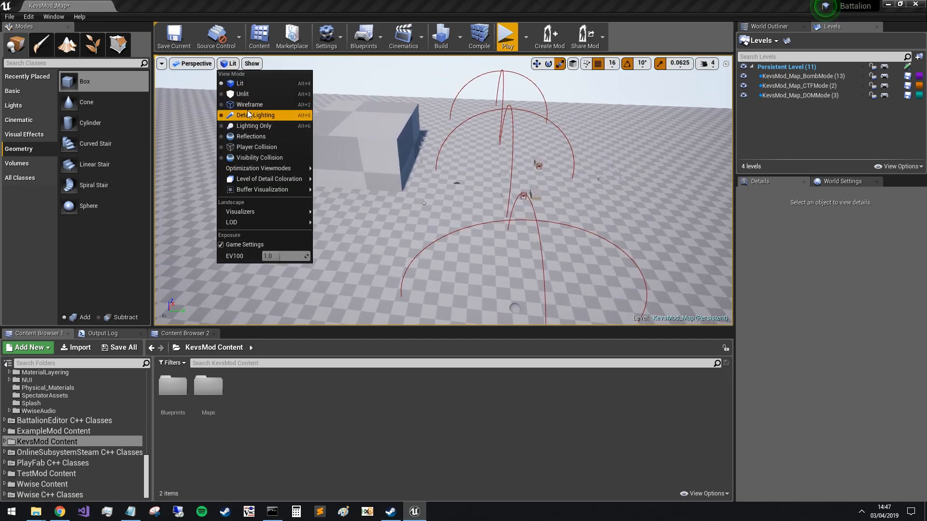
{"action": "left_click", "coordinate": [196, 64]}
{"action": "left_click", "coordinate": [194, 97]}
{"action": "scroll", "coordinate": [436, 254], "scroll_direction": "down", "scroll_amount": 10}
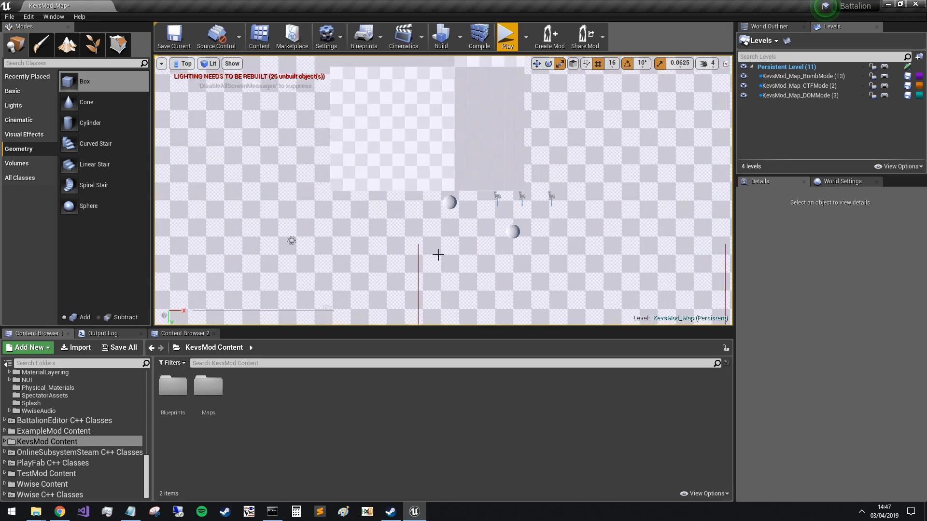
{"action": "scroll", "coordinate": [442, 259], "scroll_direction": "up", "scroll_amount": 10}
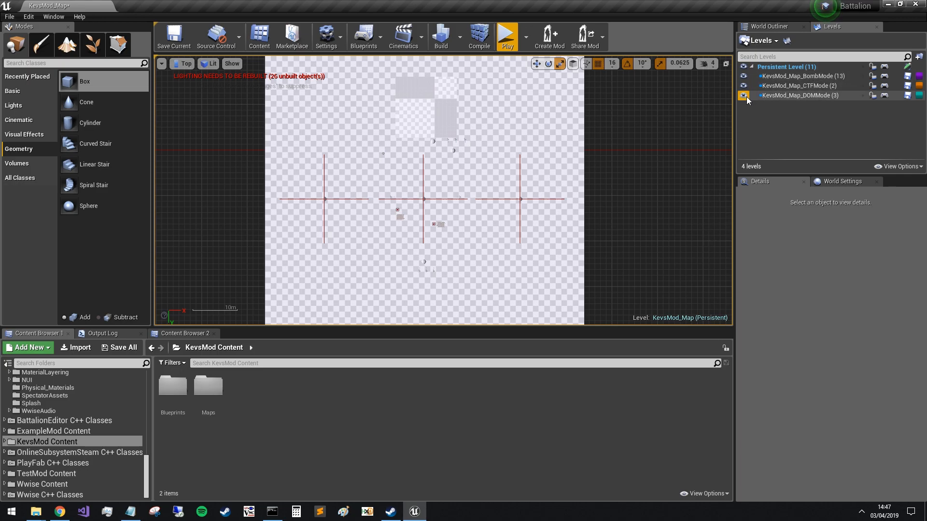
{"action": "left_click", "coordinate": [743, 67]}
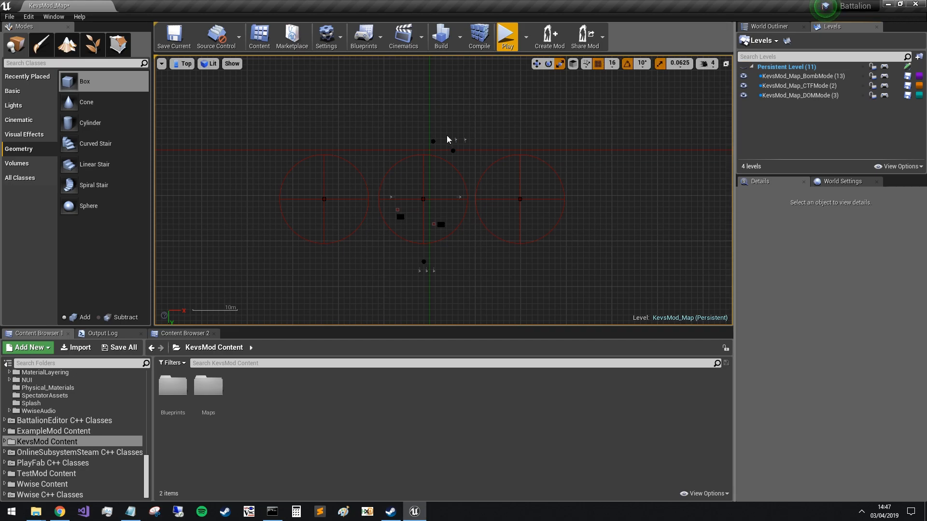
{"action": "left_click_drag", "start_coordinate": [257, 108], "coordinate": [623, 309]}
{"action": "key", "text": "w"}
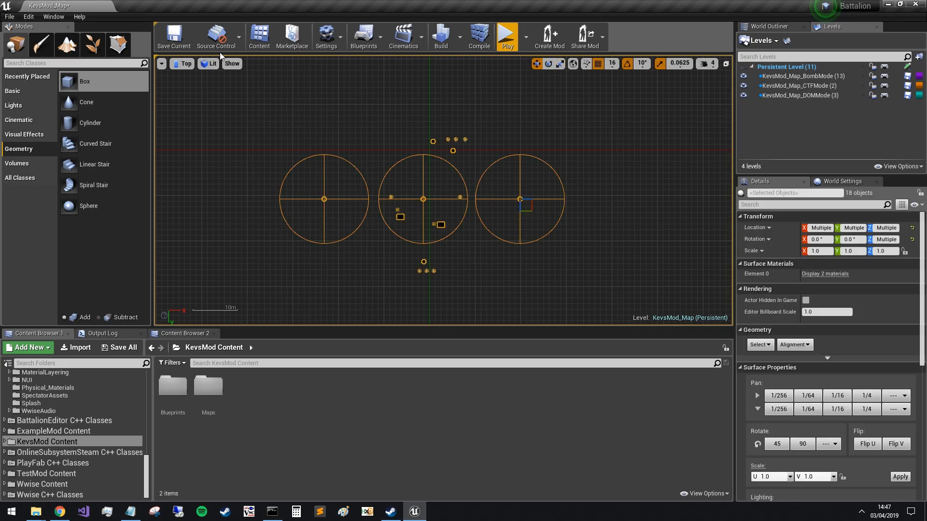
{"action": "left_click", "coordinate": [186, 63]}
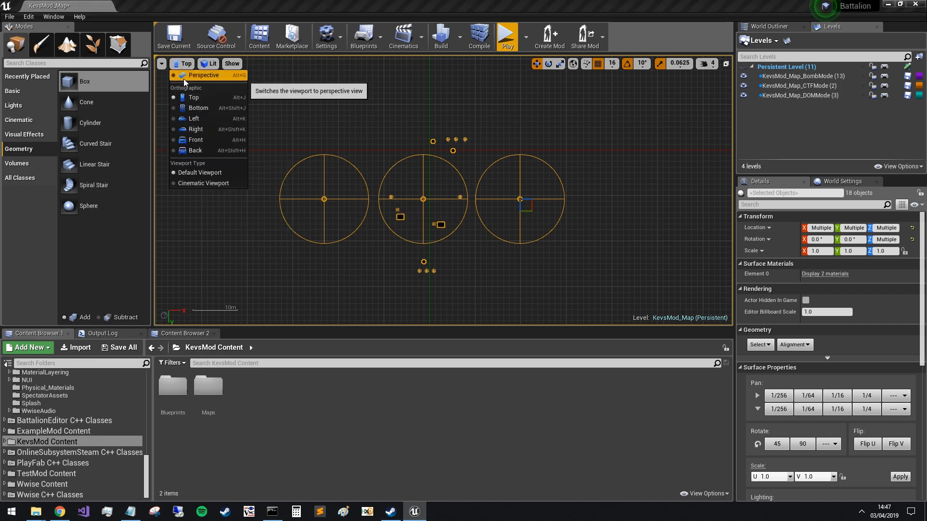
{"action": "left_click", "coordinate": [183, 79]}
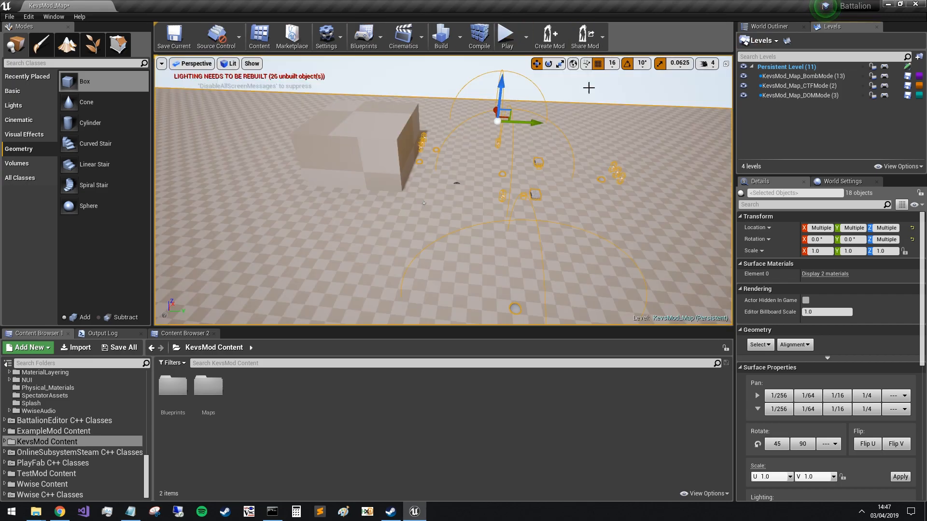
- Spread out the DOM mode zones, with zone A at X -3776, zone C at X 4464 and the middle zone shifted toward C
{"action": "right_click_drag", "start_coordinate": [314, 157], "coordinate": [551, 205]}
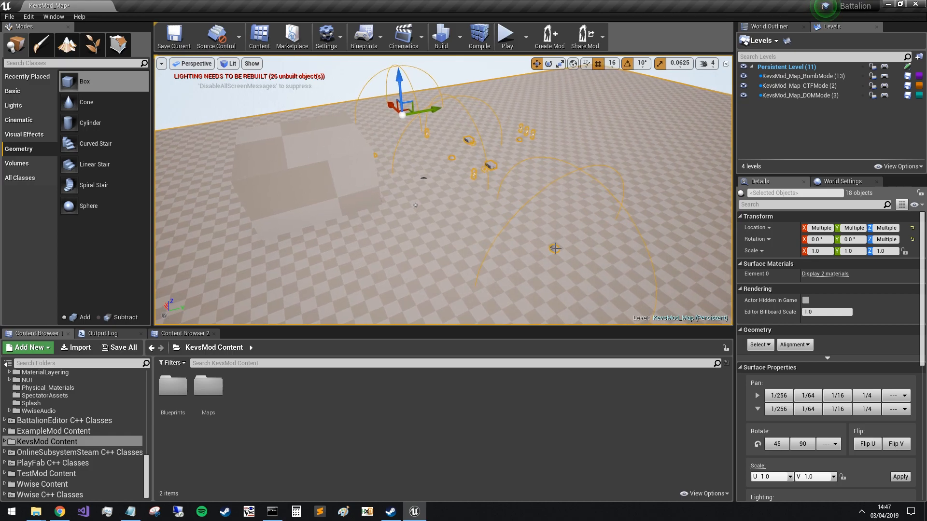
{"action": "left_click", "coordinate": [556, 248]}
{"action": "right_click_drag", "start_coordinate": [556, 249], "coordinate": [498, 206]}
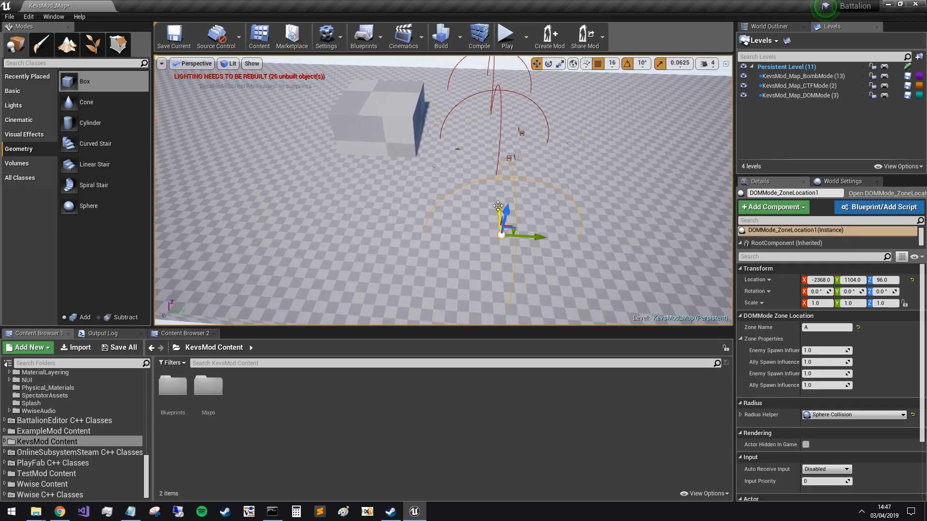
{"action": "mouse_move", "coordinate": [532, 262]}
{"action": "right_mouse_down"}
{"action": "mouse_move", "coordinate": [529, 232]}
{"action": "mouse_move", "coordinate": [498, 225]}
{"action": "mouse_move", "coordinate": [442, 243]}
{"action": "mouse_move", "coordinate": [590, 188]}
{"action": "right_mouse_up"}
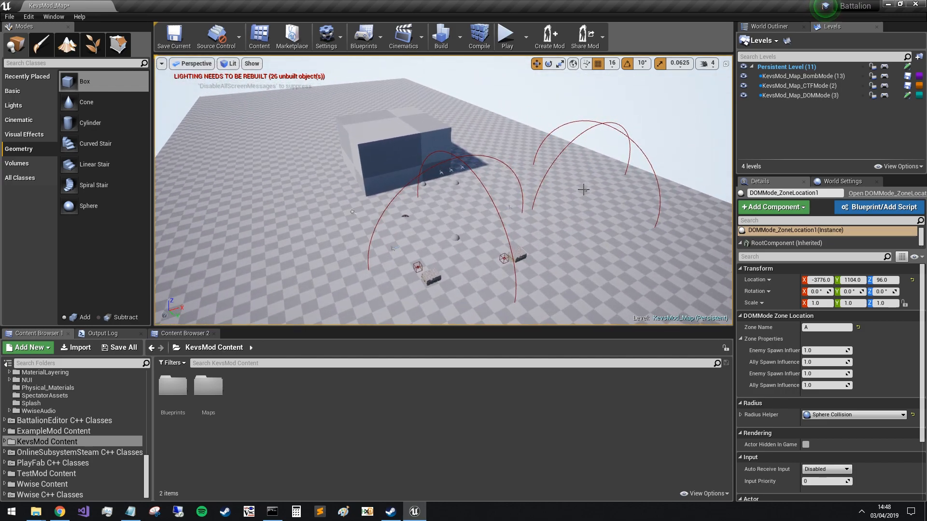
{"action": "left_click_drag", "start_coordinate": [631, 173], "coordinate": [518, 214]}
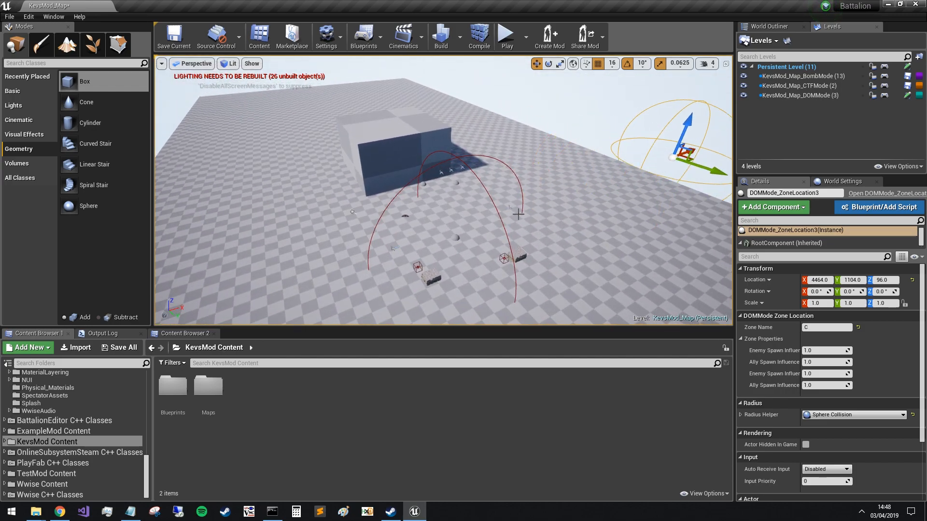
{"action": "left_click", "coordinate": [460, 238]}
{"action": "left_click_drag", "start_coordinate": [624, 174], "coordinate": [641, 169]}
- Select the three team 1 player spawns and move them out to about Y 6064
{"action": "right_click_drag", "start_coordinate": [641, 169], "coordinate": [570, 138]}
{"action": "left_click", "coordinate": [390, 305]}
{"action": "left_click", "coordinate": [429, 265], "text": "ctrl"}
{"action": "left_click", "coordinate": [454, 231], "text": "ctrl"}
{"action": "right_click_drag", "start_coordinate": [454, 231], "coordinate": [401, 197]}
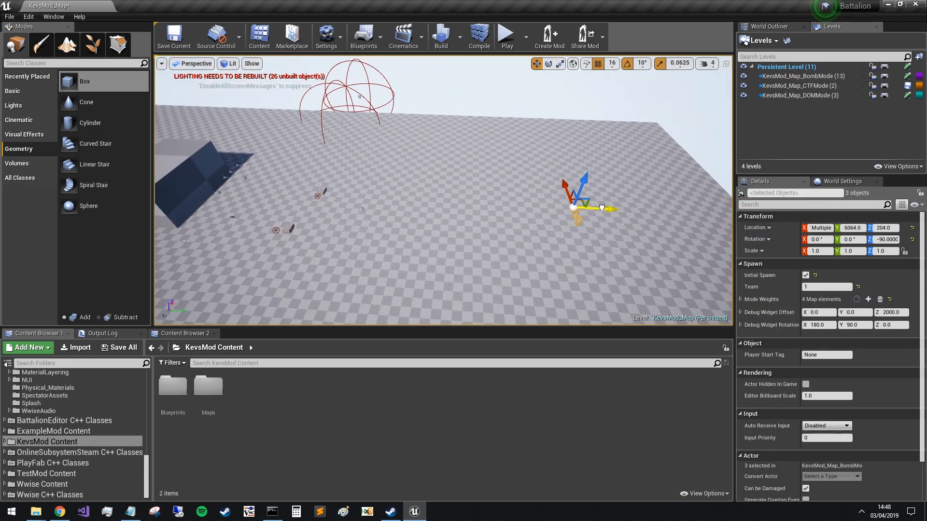
- Select the three team 0 player spawns beside the box and move them to Y -7216 on its opposite side
{"action": "right_click_drag", "start_coordinate": [563, 215], "coordinate": [395, 237]}
{"action": "left_click", "coordinate": [395, 237]}
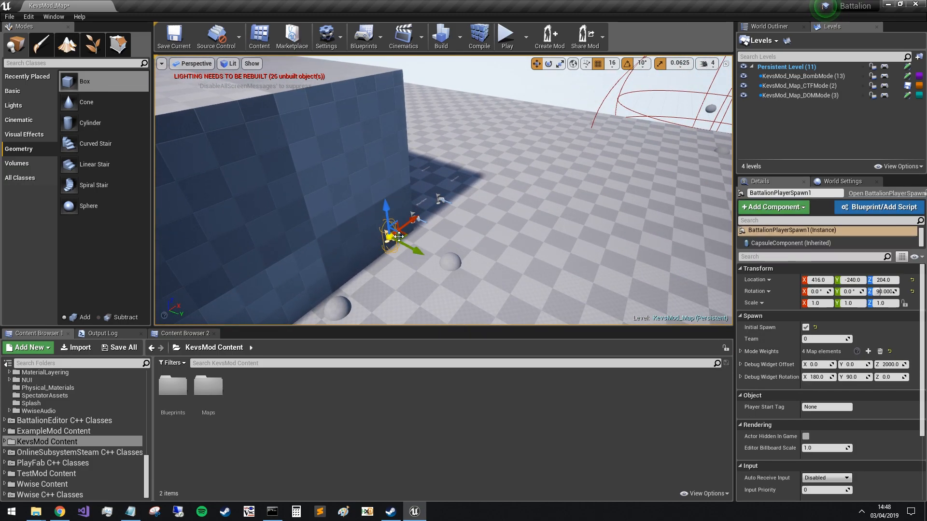
{"action": "left_click", "coordinate": [440, 200], "text": "ctrl"}
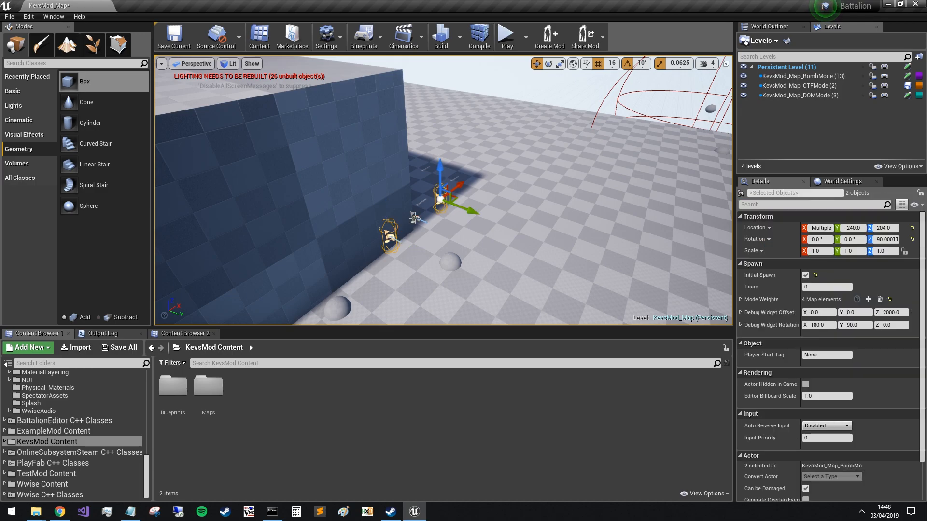
{"action": "left_click_drag", "start_coordinate": [447, 231], "coordinate": [552, 278], "text": "shift"}
{"action": "right_click_drag", "start_coordinate": [552, 278], "coordinate": [493, 222]}
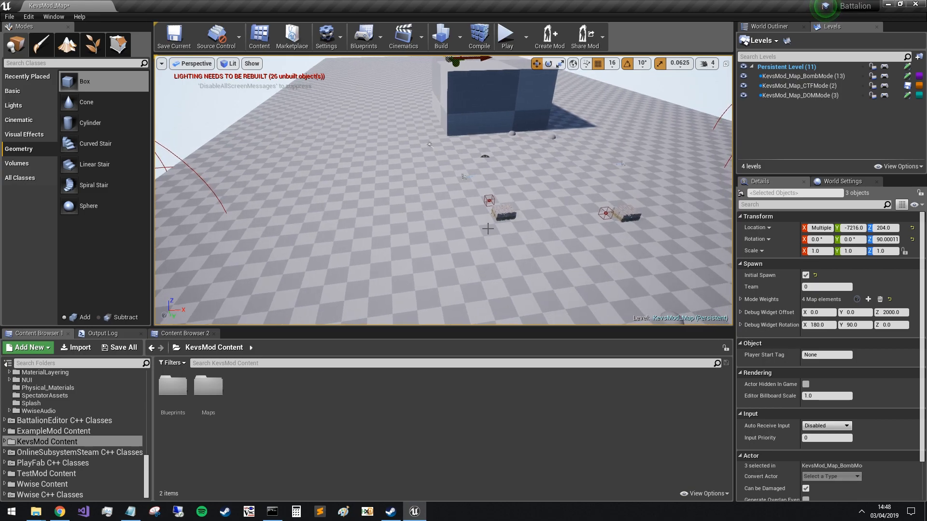
- Move each crate stack together with its bomb site marker outward along X, one toward each side of the map
{"action": "left_click", "coordinate": [501, 211]}
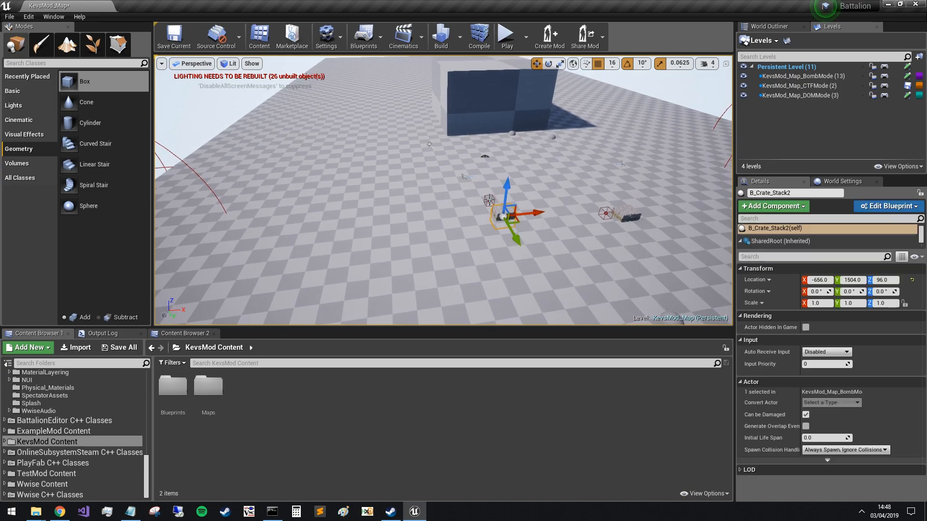
{"action": "left_click", "coordinate": [489, 200], "text": "ctrl"}
{"action": "left_click_drag", "start_coordinate": [523, 195], "coordinate": [309, 203], "text": "shift"}
{"action": "right_click_drag", "start_coordinate": [523, 195], "coordinate": [602, 205]}
{"action": "left_click", "coordinate": [472, 235]}
{"action": "left_click", "coordinate": [434, 229], "text": "ctrl"}
{"action": "left_click_drag", "start_coordinate": [471, 224], "coordinate": [695, 217], "text": "shift"}
{"action": "right_click_drag", "start_coordinate": [473, 221], "coordinate": [365, 194]}
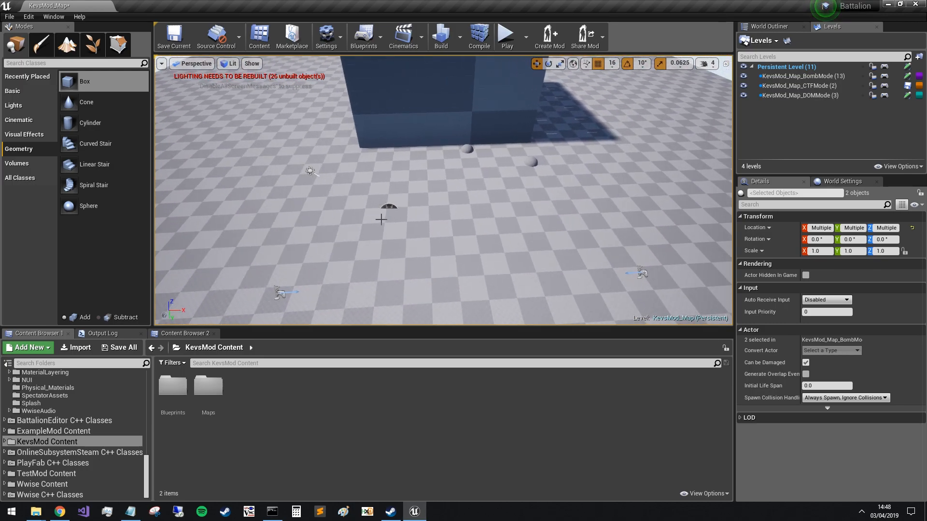
- Delete the two remaining player spawns in the middle of the floor
{"action": "right_click_drag", "start_coordinate": [363, 262], "coordinate": [455, 218]}
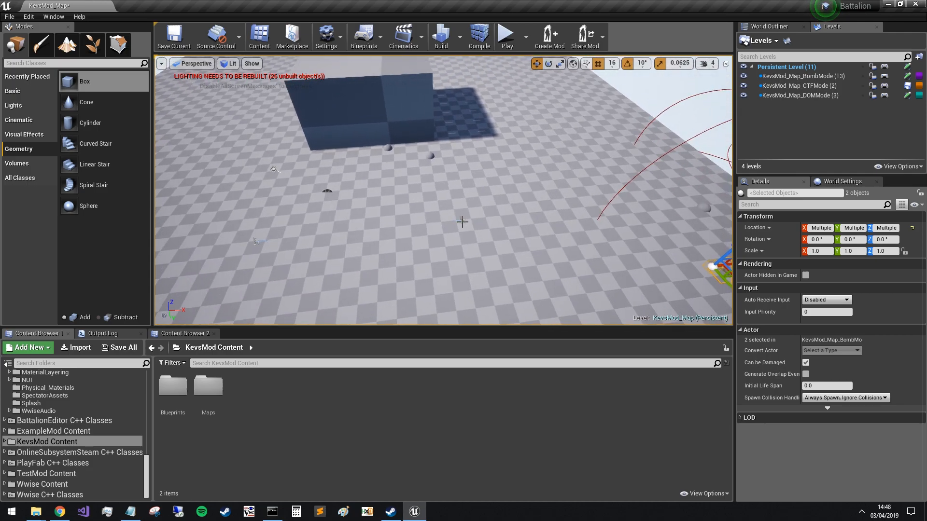
{"action": "left_click", "coordinate": [463, 221]}
{"action": "key", "text": "Delete"}
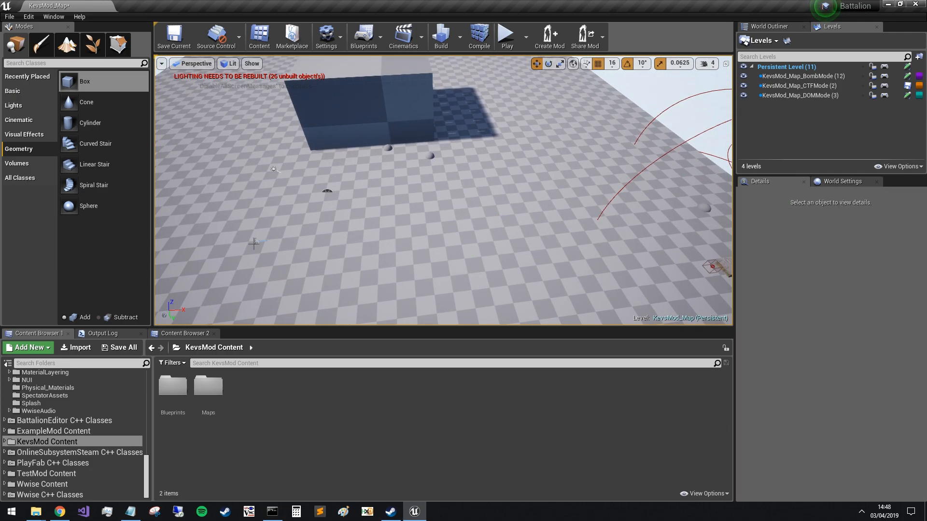
{"action": "left_click", "coordinate": [258, 241]}
{"action": "key", "text": "Delete"}
- Move the sphere marker at the foot of the large box well away from the box
{"action": "right_click_drag", "start_coordinate": [331, 226], "coordinate": [319, 203]}
{"action": "key", "text": "w"}
{"action": "left_click", "coordinate": [451, 250]}
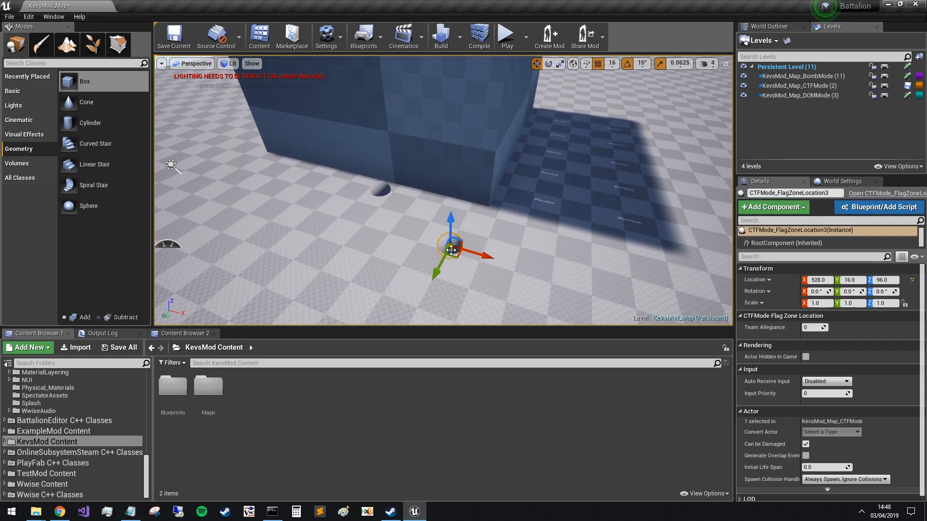
{"action": "left_click", "coordinate": [380, 188]}
{"action": "right_click_drag", "start_coordinate": [362, 196], "coordinate": [275, 167]}
{"action": "key", "text": "s"}
{"action": "key", "text": "d"}
{"action": "left_click_drag", "start_coordinate": [362, 196], "coordinate": [280, 196], "text": "shift"}
- Move the team 0 CTF flag zone past the box to Y -6400
{"action": "right_click_drag", "start_coordinate": [386, 194], "coordinate": [425, 216]}
{"action": "key", "text": "w"}
{"action": "left_click", "coordinate": [394, 238]}
{"action": "left_click_drag", "start_coordinate": [358, 236], "coordinate": [435, 237], "text": "shift"}
{"action": "mouse_move", "coordinate": [294, 237]}
{"action": "right_mouse_down"}
{"action": "mouse_move", "coordinate": [207, 169]}
{"action": "mouse_move", "coordinate": [246, 220]}
{"action": "mouse_move", "coordinate": [295, 242]}
{"action": "right_mouse_up"}
{"action": "key", "text": "w"}
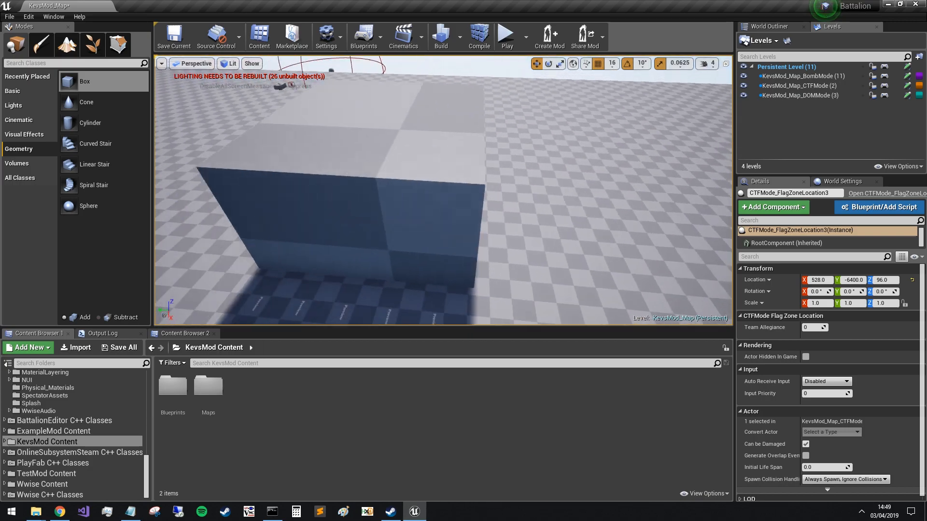
- Move the team 1 CTF flag zone along positive Y toward the team 1 end of the map
{"action": "right_click_drag", "start_coordinate": [425, 203], "coordinate": [353, 174]}
{"action": "key", "text": "s"}
{"action": "left_click", "coordinate": [503, 157]}
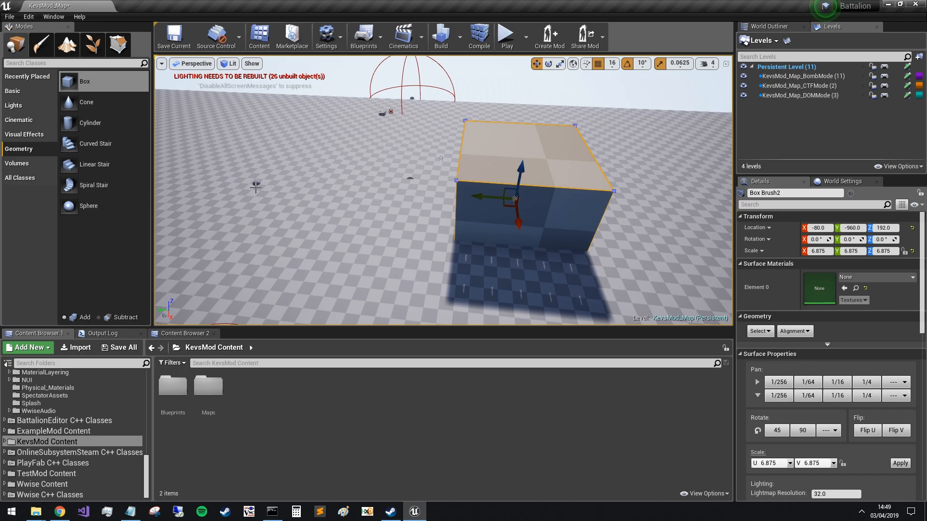
{"action": "left_click", "coordinate": [255, 184]}
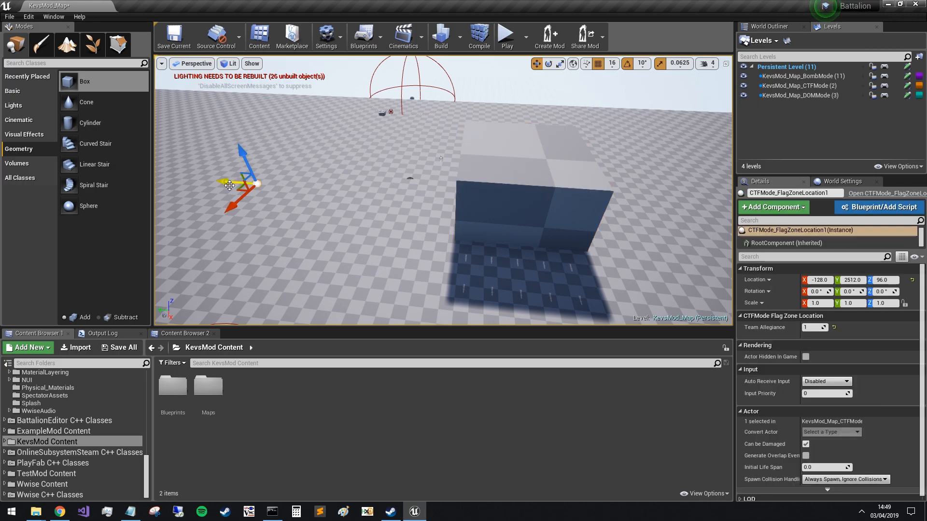
{"action": "left_click_drag", "start_coordinate": [230, 185], "coordinate": [104, 179], "text": "shift"}
- Move the large box brush along the floor to Y 976
{"action": "mouse_move", "coordinate": [250, 194]}
{"action": "right_mouse_down"}
{"action": "mouse_move", "coordinate": [358, 193]}
{"action": "mouse_move", "coordinate": [217, 212]}
{"action": "mouse_move", "coordinate": [184, 207]}
{"action": "mouse_move", "coordinate": [203, 205]}
{"action": "right_mouse_up"}
{"action": "left_click", "coordinate": [511, 187]}
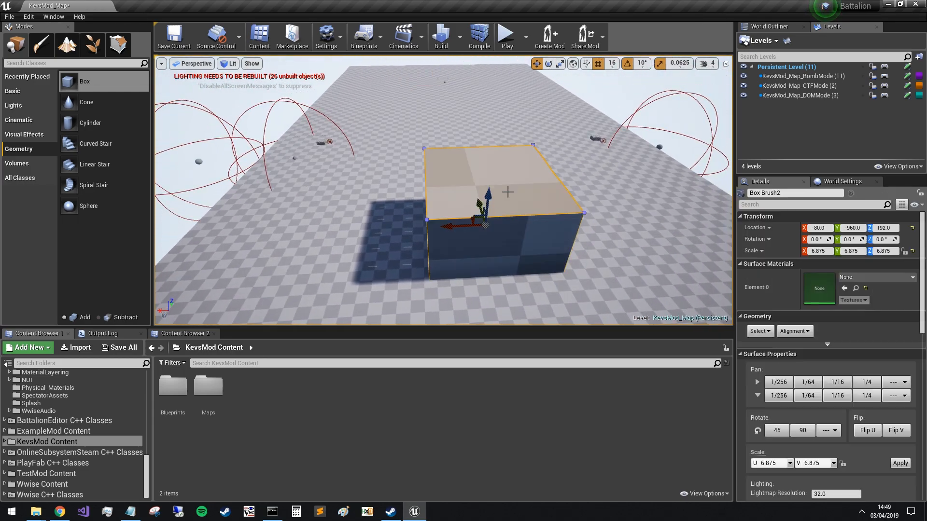
{"action": "left_click_drag", "start_coordinate": [473, 148], "coordinate": [473, 150]}
{"action": "right_click_drag", "start_coordinate": [473, 151], "coordinate": [599, 154]}
{"action": "right_click_drag", "start_coordinate": [462, 193], "coordinate": [463, 193]}
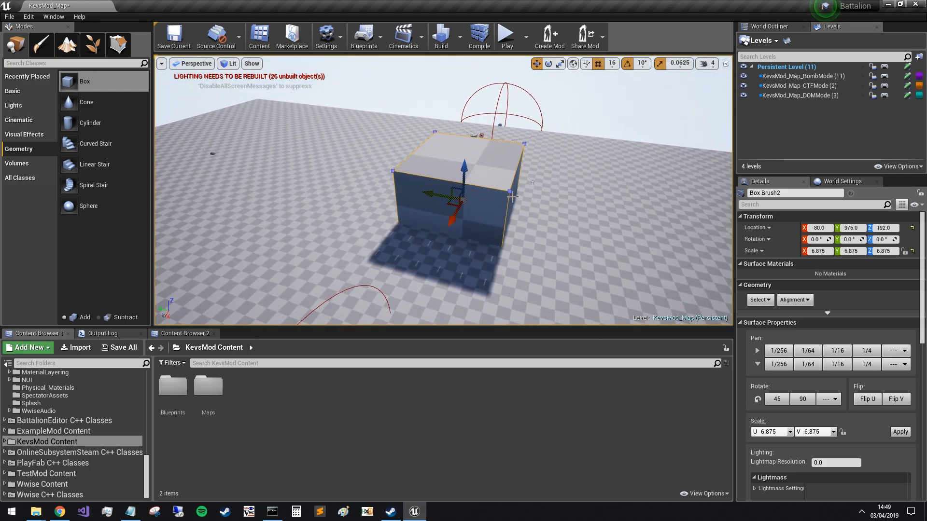
{"action": "right_click_drag", "start_coordinate": [536, 192], "coordinate": [514, 199]}
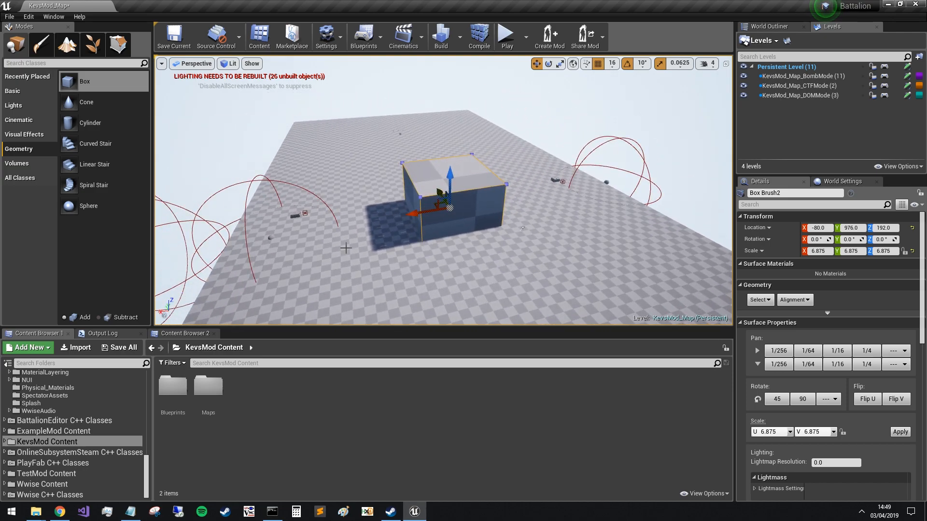
- Create a folder named Art in KevsMod Content and open it
{"action": "right_click", "coordinate": [295, 410]}
{"action": "left_click", "coordinate": [332, 110]}
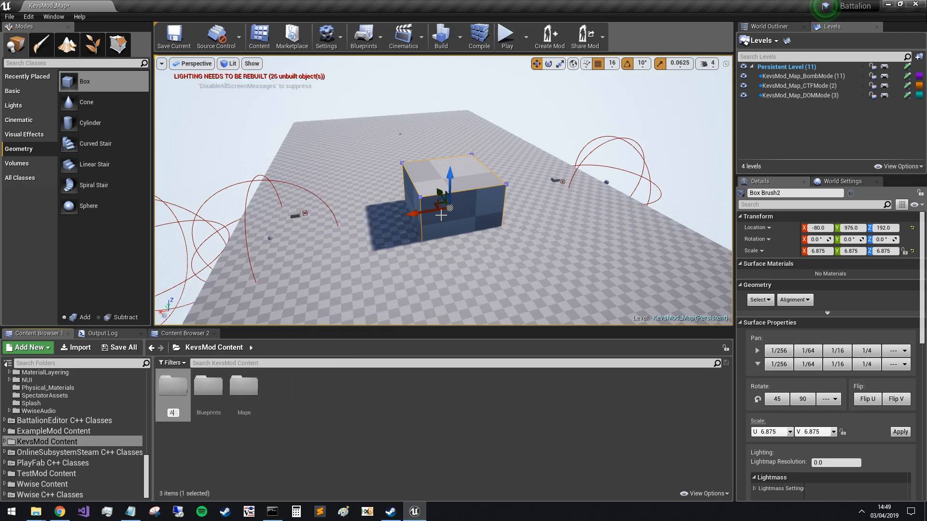
{"action": "key", "text": "Return"}
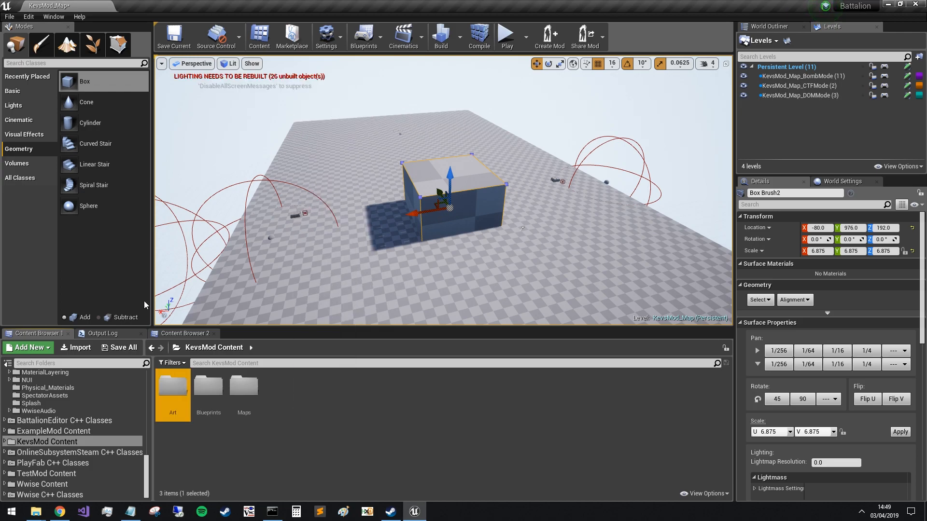
{"action": "double_click", "coordinate": [177, 392]}
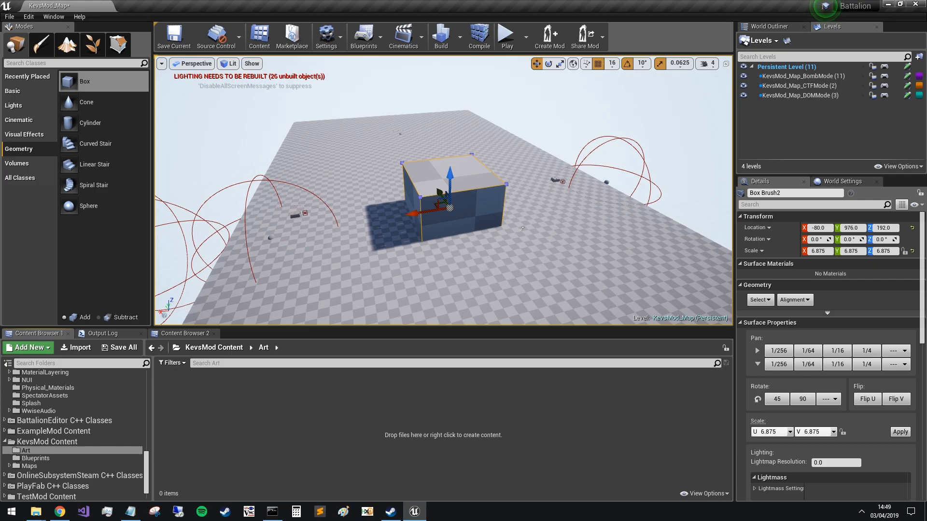
- Import BuildingWall_01_Example.fbx from the Assets folder into the Art folder with the default FBX options
{"action": "left_click_drag", "start_coordinate": [926, 48], "coordinate": [628, 68]}
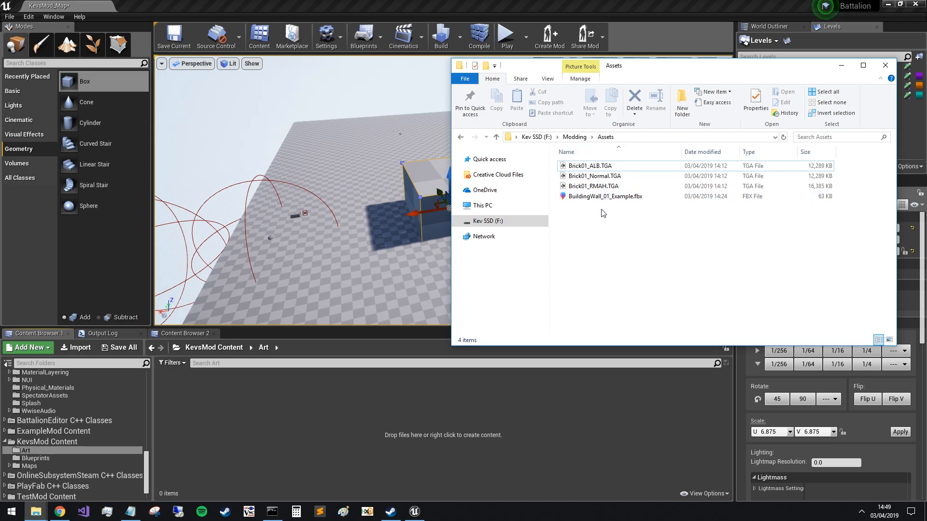
{"action": "left_click_drag", "start_coordinate": [600, 198], "coordinate": [248, 399]}
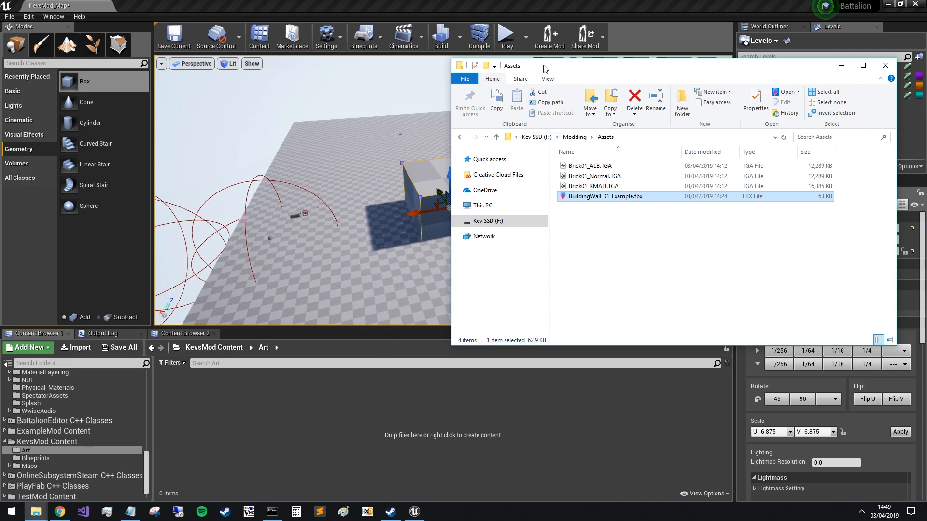
{"action": "left_click_drag", "start_coordinate": [546, 67], "coordinate": [688, 69]}
{"action": "left_click_drag", "start_coordinate": [744, 198], "coordinate": [221, 400]}
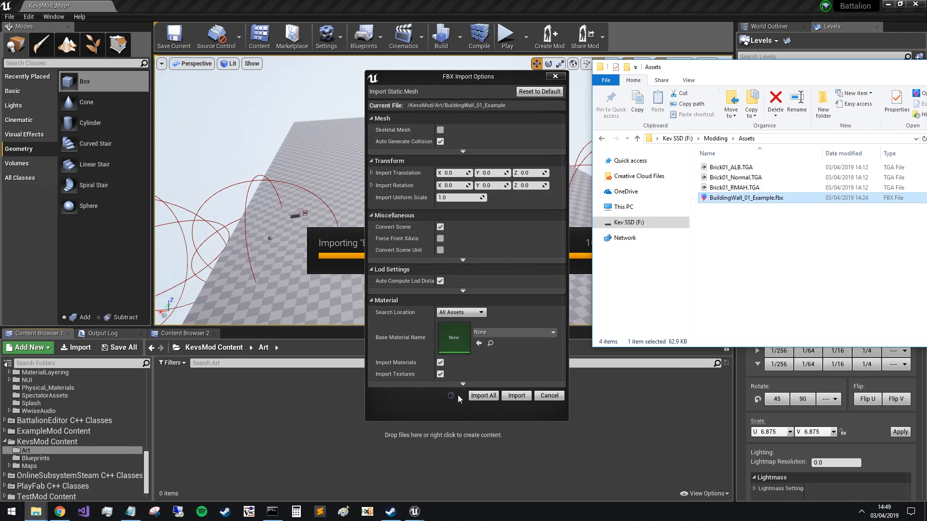
{"action": "left_click", "coordinate": [485, 397]}
{"action": "left_click", "coordinate": [485, 396]}
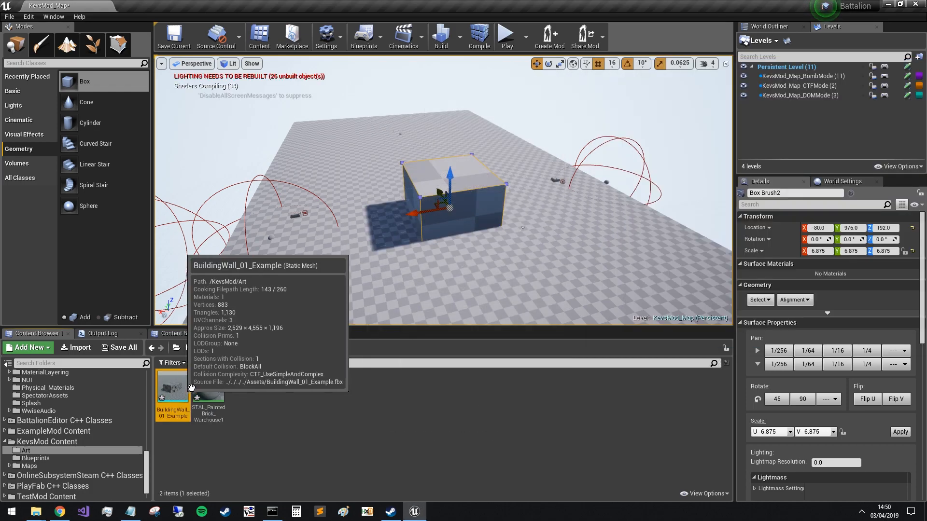
- Open the imported STAL_PaintedBrick_Warehouse1 material, save it, dock its editor beside the map and return to the map
{"action": "double_click", "coordinate": [216, 391]}
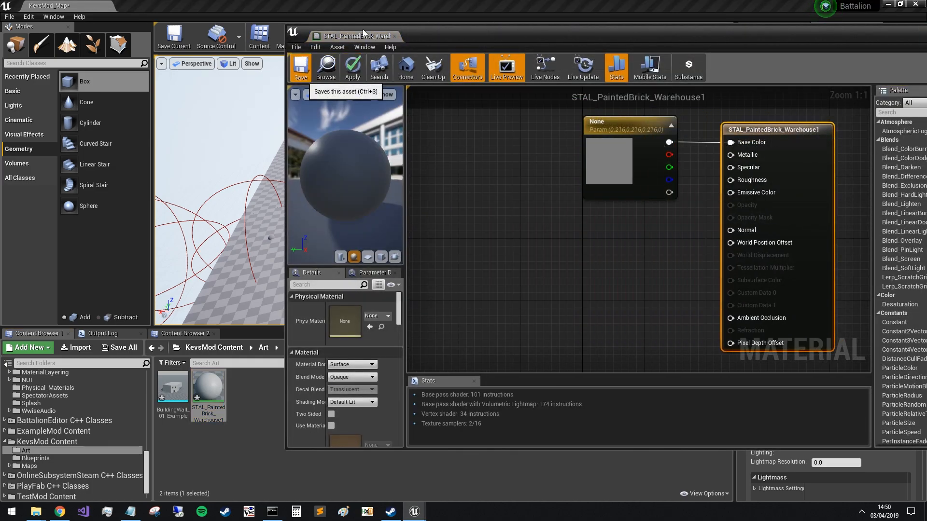
{"action": "left_click", "coordinate": [304, 67]}
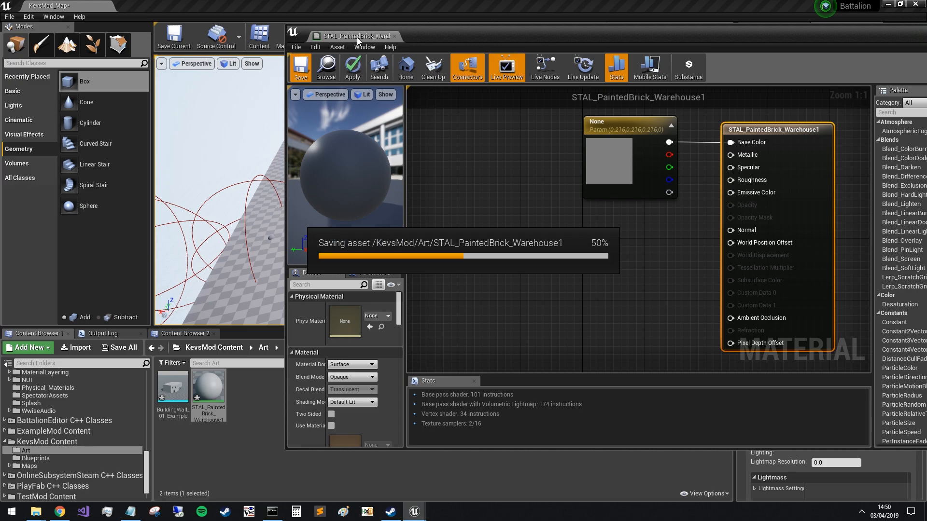
{"action": "left_click_drag", "start_coordinate": [370, 36], "coordinate": [342, 4]}
{"action": "left_click", "coordinate": [74, 7]}
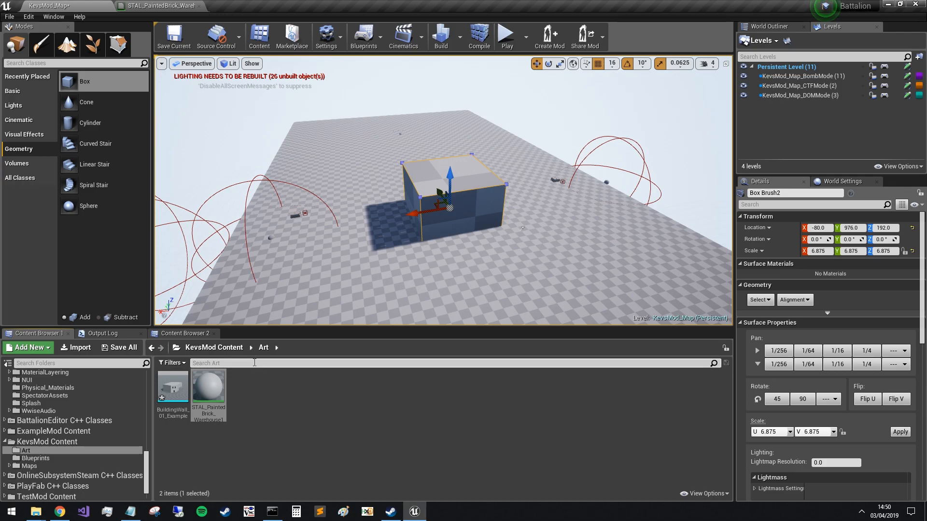
{"action": "mouse_move", "coordinate": [37, 512]}
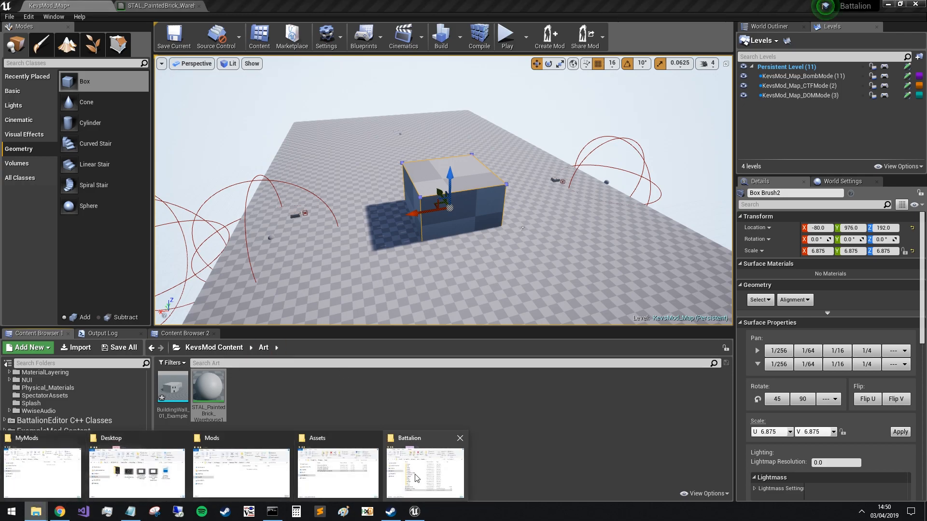
{"action": "left_click", "coordinate": [418, 477]}
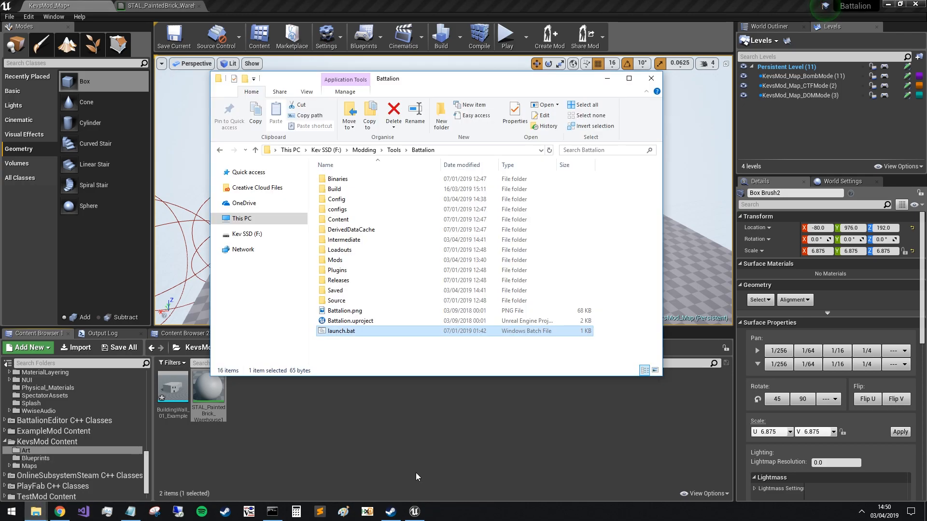
{"action": "left_click", "coordinate": [608, 79]}
- Import the Brick01_ALB, Brick01_Normal and Brick01_RMAH textures from the Assets folder into Art and save everything
{"action": "mouse_move", "coordinate": [37, 511]}
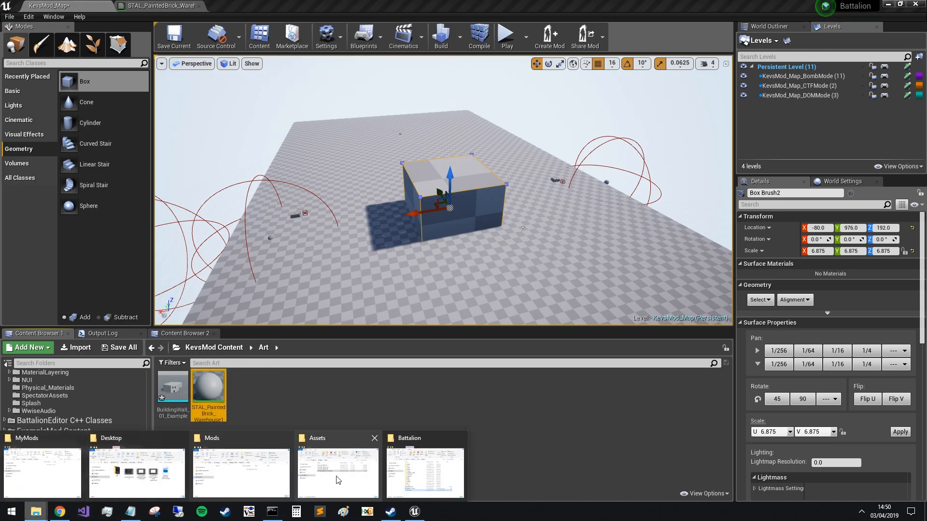
{"action": "mouse_move", "coordinate": [344, 479]}
{"action": "left_click", "coordinate": [341, 478]}
{"action": "left_click_drag", "start_coordinate": [758, 72], "coordinate": [654, 70]}
{"action": "left_click", "coordinate": [642, 186]}
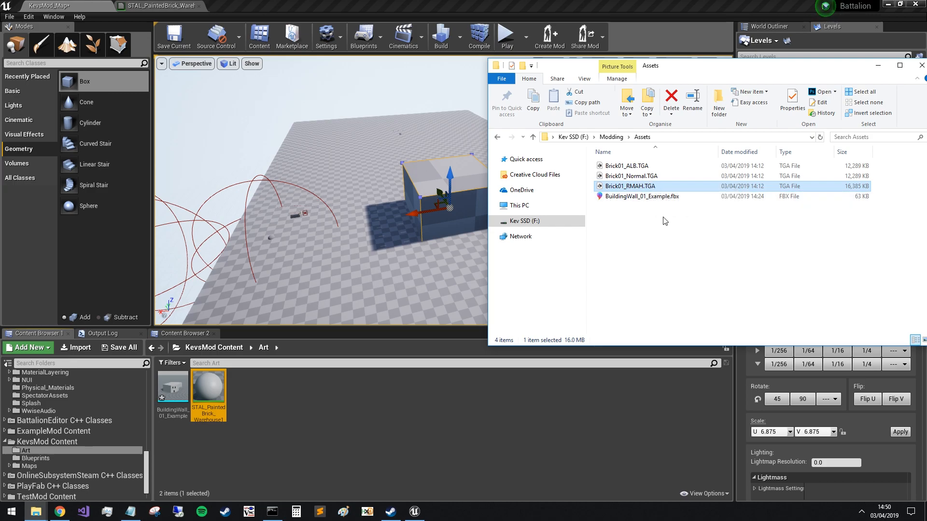
{"action": "left_click_drag", "start_coordinate": [655, 186], "coordinate": [645, 165]}
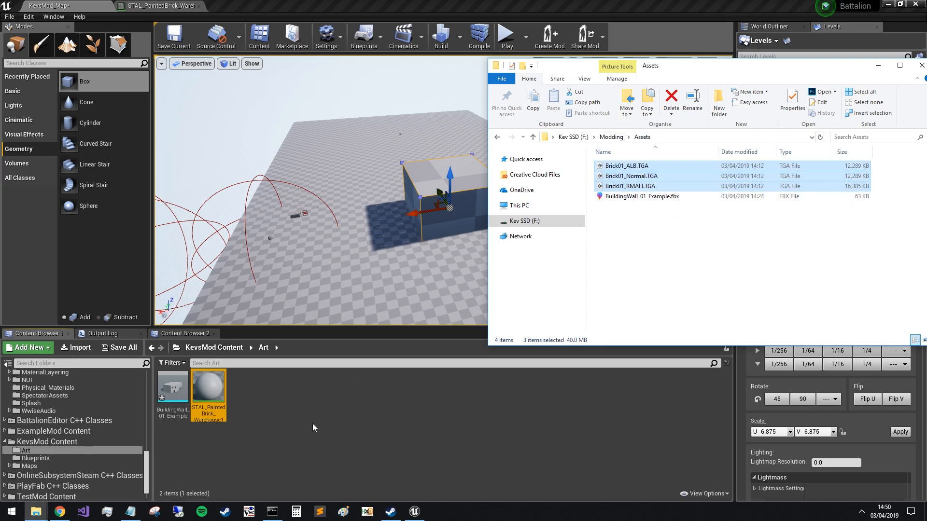
{"action": "left_click_drag", "start_coordinate": [307, 403], "coordinate": [317, 395]}
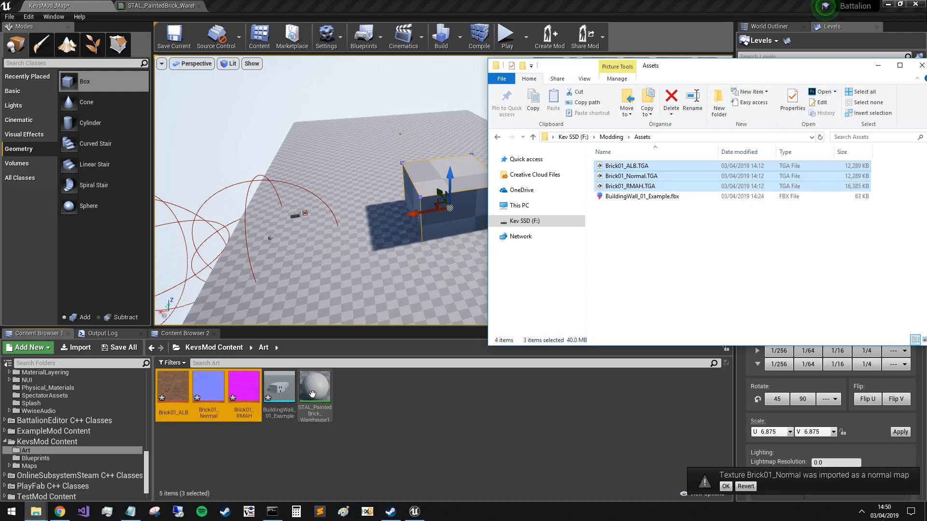
{"action": "left_click", "coordinate": [10, 18]}
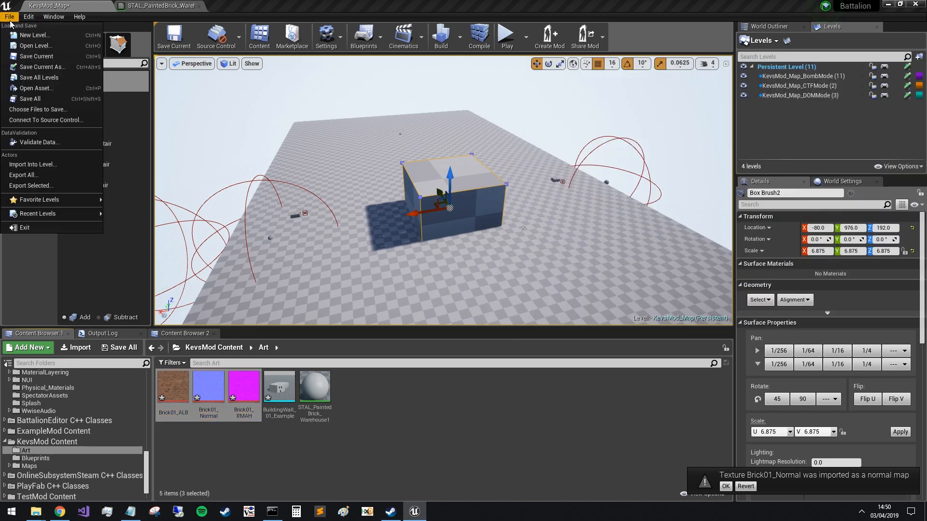
{"action": "left_click", "coordinate": [36, 97]}
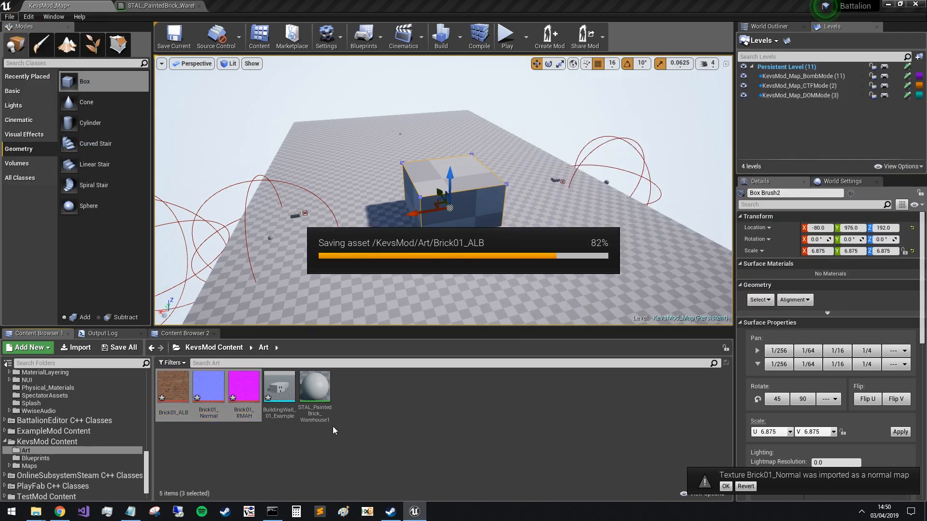
- Lower the large box brush to Z -128 and move it aside to X -2560, Y -752
{"action": "left_click_drag", "start_coordinate": [448, 184], "coordinate": [449, 177]}
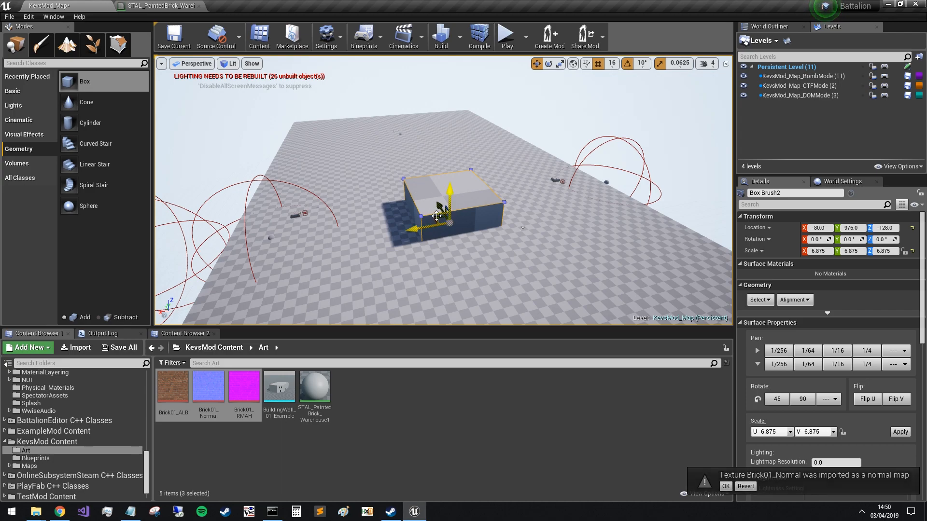
{"action": "mouse_move", "coordinate": [433, 216]}
{"action": "left_mouse_down"}
{"action": "mouse_move", "coordinate": [485, 243]}
{"action": "mouse_move", "coordinate": [594, 269]}
{"action": "mouse_move", "coordinate": [607, 246]}
{"action": "left_mouse_up"}
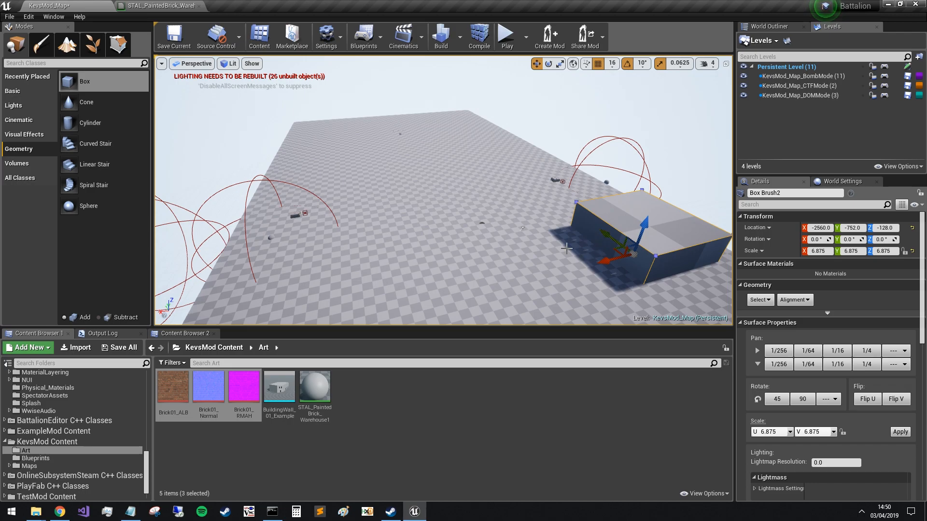
- Place the BuildingWall_01_Example mesh in the middle of the floor and rotate it to -80° about Z
{"action": "left_click_drag", "start_coordinate": [279, 386], "coordinate": [504, 227]}
{"action": "key", "text": "e"}
{"action": "key", "text": "w"}
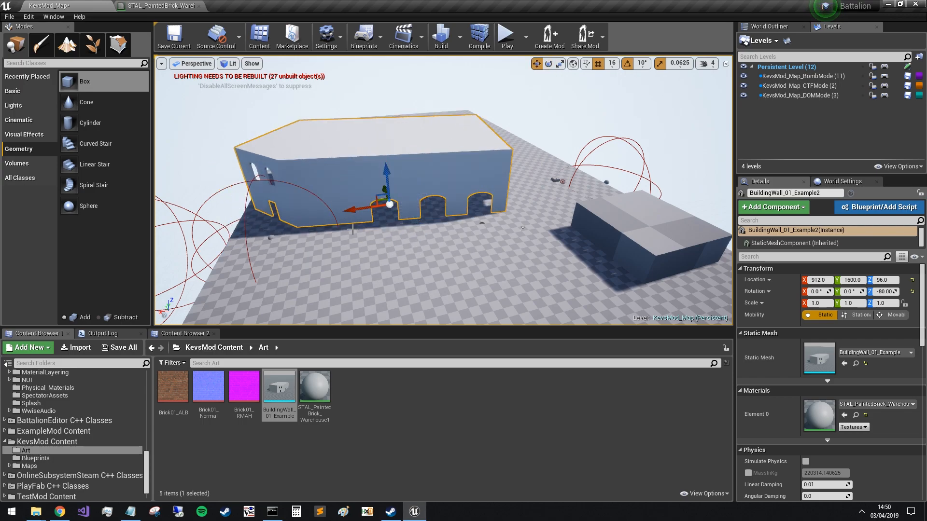
- Move the building mesh to X 464, Y 816 and scale it uniformly to 0.6875
{"action": "right_click_drag", "start_coordinate": [357, 201], "coordinate": [359, 262]}
{"action": "left_click_drag", "start_coordinate": [363, 260], "coordinate": [439, 288]}
{"action": "key", "text": "e"}
{"action": "key", "text": "r"}
{"action": "right_click_drag", "start_coordinate": [439, 288], "coordinate": [396, 289]}
{"action": "key", "text": "w"}
- Open the STAL_PaintedBrick_Warehouse1 material and float its editor in a smaller window that leaves the Art textures reachable
{"action": "double_click", "coordinate": [316, 384]}
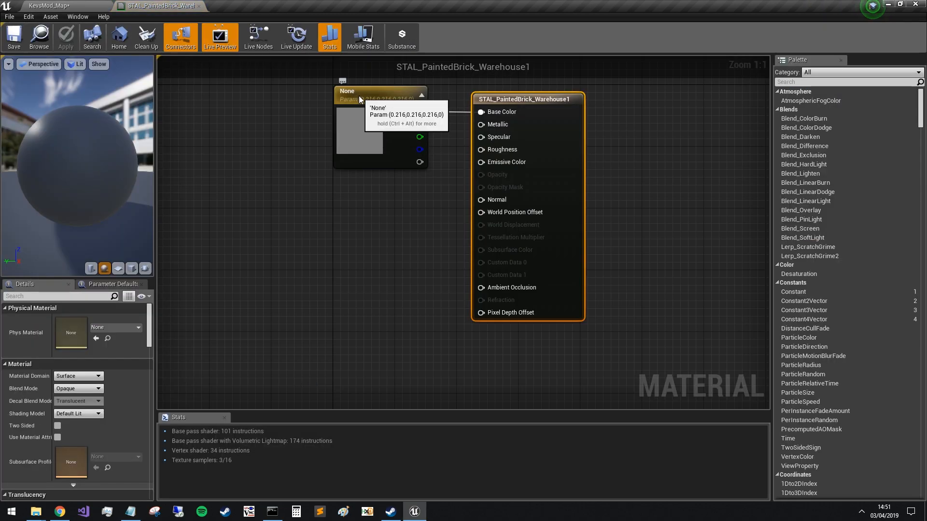
{"action": "left_click", "coordinate": [395, 142]}
{"action": "left_click_drag", "start_coordinate": [160, 6], "coordinate": [342, 78]}
{"action": "left_click_drag", "start_coordinate": [670, 291], "coordinate": [923, 438]}
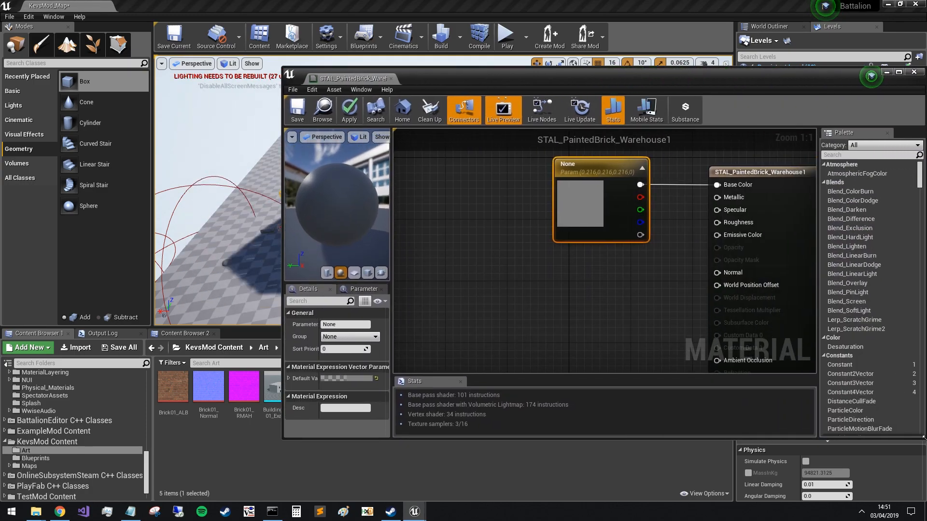
- Add Brick01_ALB, Brick01_Normal and Brick01_RMAH to the material graph as texture samples
{"action": "left_click_drag", "start_coordinate": [173, 386], "coordinate": [451, 271]}
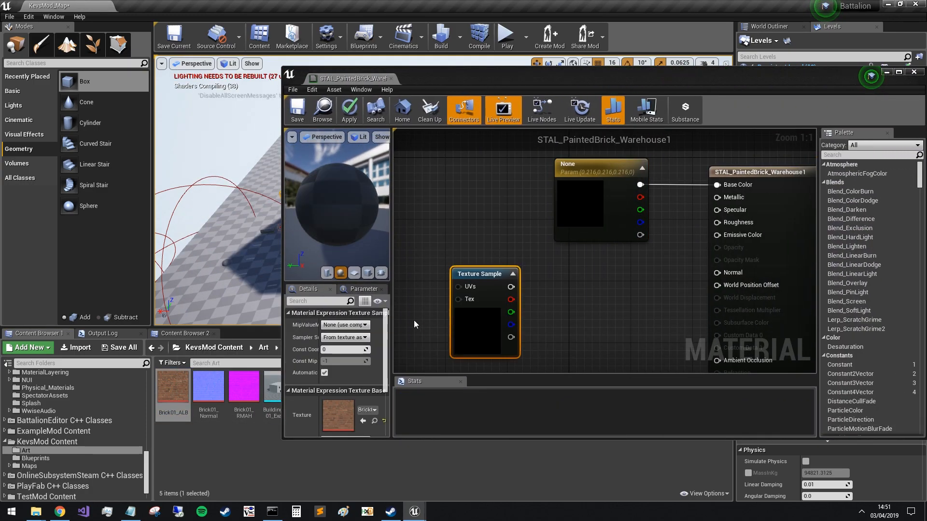
{"action": "left_click_drag", "start_coordinate": [196, 393], "coordinate": [449, 188]}
{"action": "left_click_drag", "start_coordinate": [244, 388], "coordinate": [566, 336]}
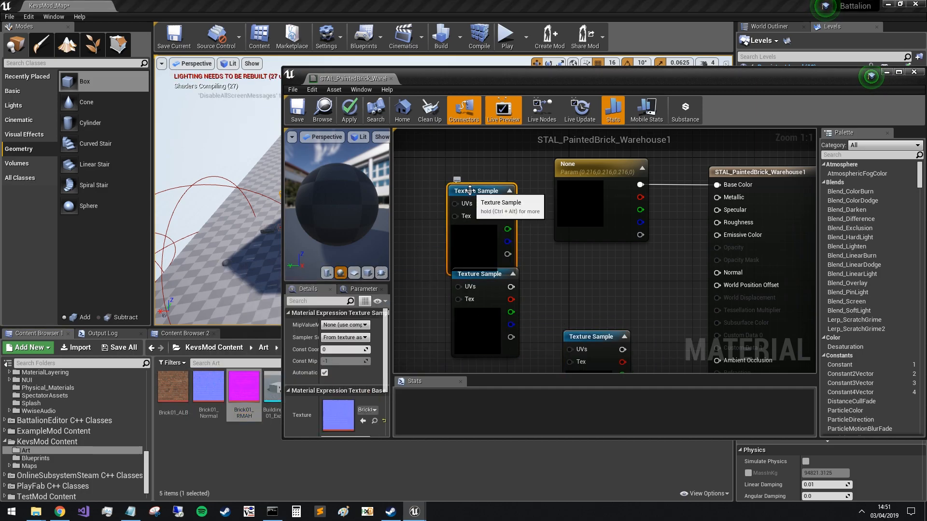
- Delete the grey colour parameter node and connect the Brick01_ALB sample to Base Color
{"action": "left_click", "coordinate": [597, 212]}
{"action": "key", "text": "Delete"}
{"action": "left_click_drag", "start_coordinate": [486, 285], "coordinate": [631, 174]}
{"action": "left_click_drag", "start_coordinate": [725, 187], "coordinate": [725, 186]}
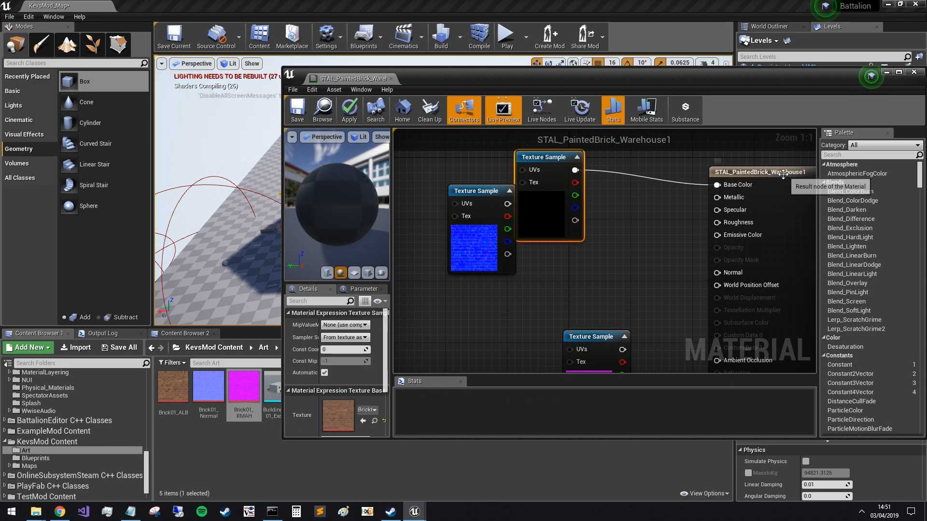
- Place the Brick01_Normal sample under the brick colour sample and connect it to the material's Normal input
{"action": "left_click_drag", "start_coordinate": [783, 180], "coordinate": [784, 164]}
{"action": "left_click_drag", "start_coordinate": [498, 185], "coordinate": [714, 202]}
{"action": "left_click_drag", "start_coordinate": [731, 255], "coordinate": [729, 255]}
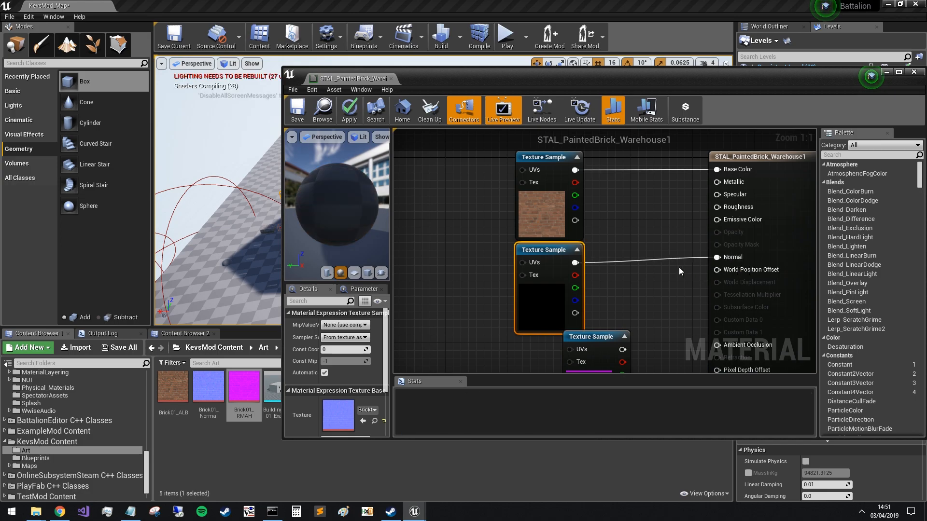
- Connect the Brick01_RMAH sample's red channel to Roughness, green to Metallic and blue to Ambient Occlusion
{"action": "right_click_drag", "start_coordinate": [661, 240], "coordinate": [525, 197]}
{"action": "right_click_drag", "start_coordinate": [480, 263], "coordinate": [505, 304]}
{"action": "left_click_drag", "start_coordinate": [489, 336], "coordinate": [598, 188]}
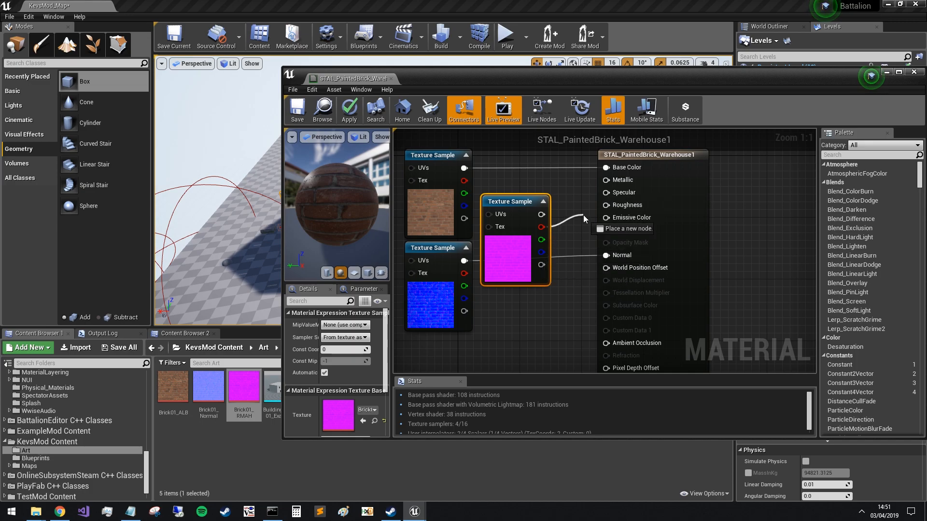
{"action": "left_click_drag", "start_coordinate": [584, 215], "coordinate": [583, 216]}
{"action": "left_click", "coordinate": [560, 210]}
{"action": "left_click_drag", "start_coordinate": [542, 253], "coordinate": [622, 343]}
{"action": "left_click_drag", "start_coordinate": [541, 240], "coordinate": [606, 180]}
{"action": "left_click_drag", "start_coordinate": [541, 227], "coordinate": [606, 205]}
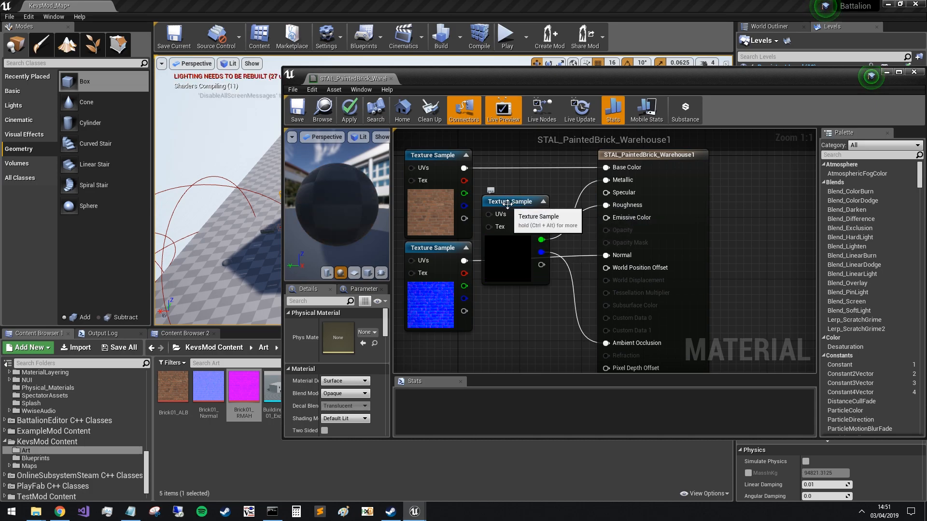
{"action": "left_click_drag", "start_coordinate": [505, 205], "coordinate": [520, 204]}
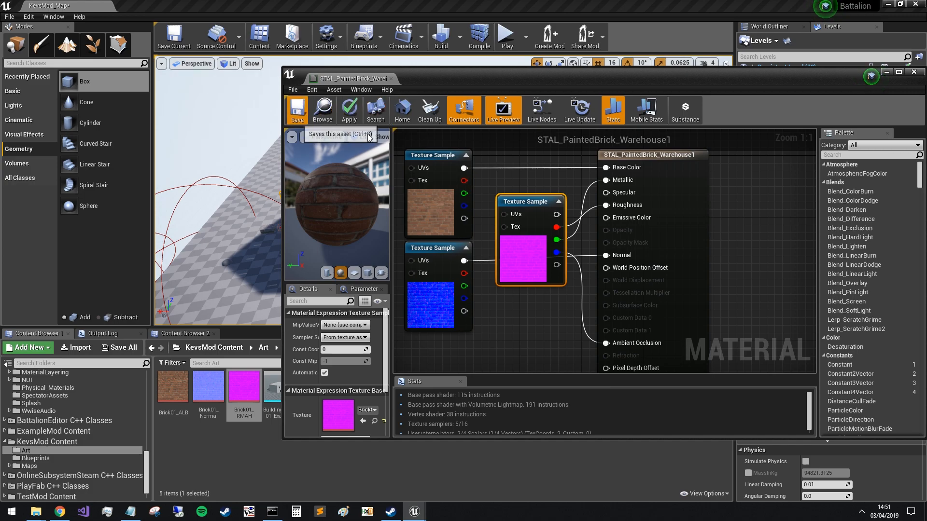
- Apply the brick material changes, close its editor and view the building in the level
{"action": "left_click", "coordinate": [345, 104]}
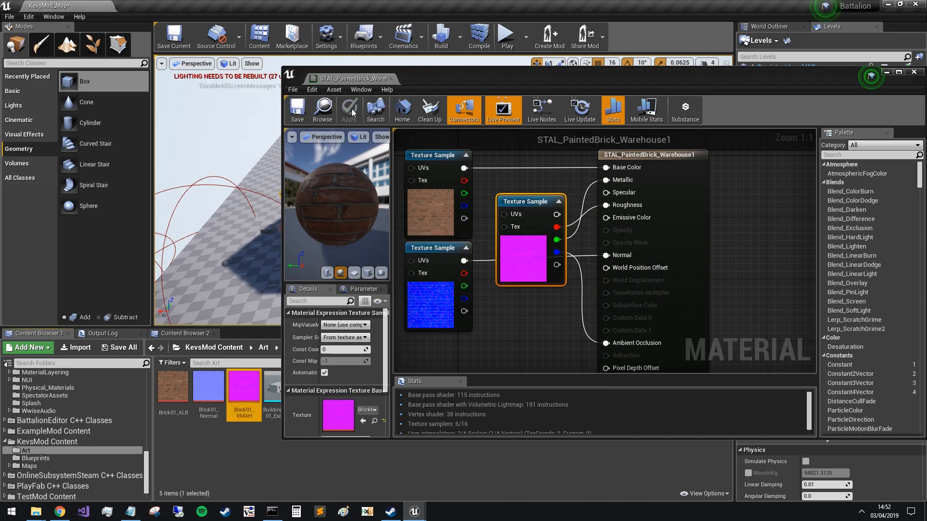
{"action": "left_click", "coordinate": [392, 79]}
{"action": "right_click_drag", "start_coordinate": [362, 196], "coordinate": [434, 205]}
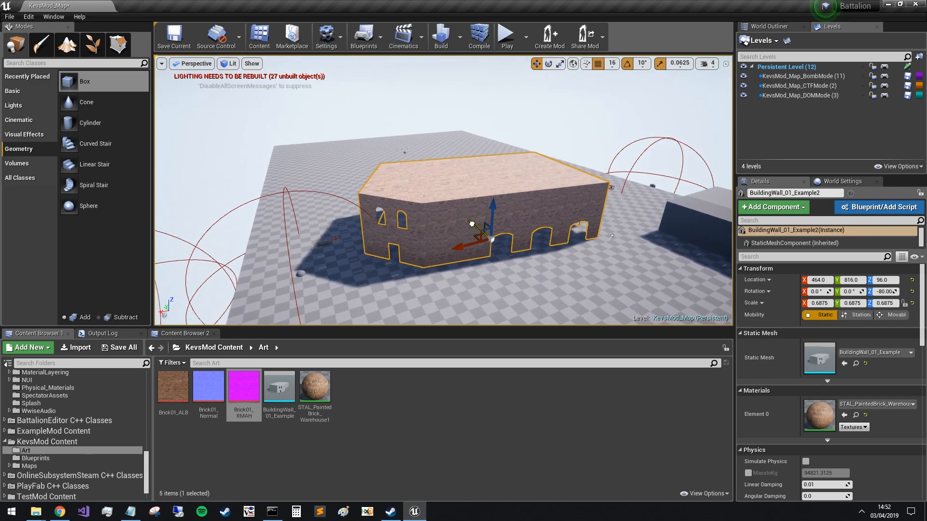
- Move the brick building to Y 944 and save the level
{"action": "right_click_drag", "start_coordinate": [363, 235], "coordinate": [206, 121]}
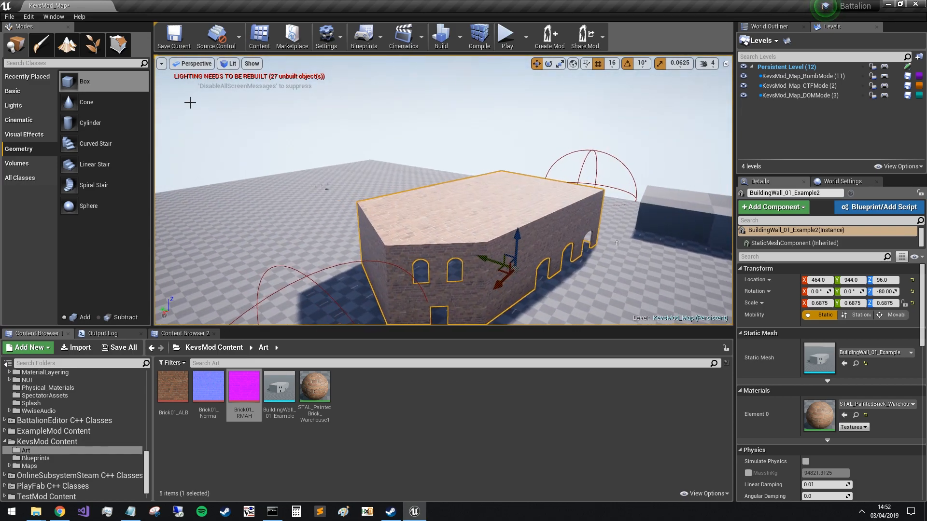
{"action": "left_click", "coordinate": [174, 37]}
- Add a box brush wall at the building, scaled to 1.0 × 6.8125 × 5.0625, and move it into position
{"action": "right_click_drag", "start_coordinate": [303, 149], "coordinate": [447, 185]}
{"action": "mouse_move", "coordinate": [82, 81]}
{"action": "left_mouse_down"}
{"action": "mouse_move", "coordinate": [334, 111]}
{"action": "mouse_move", "coordinate": [361, 208]}
{"action": "mouse_move", "coordinate": [383, 193]}
{"action": "left_mouse_up"}
{"action": "key", "text": "e"}
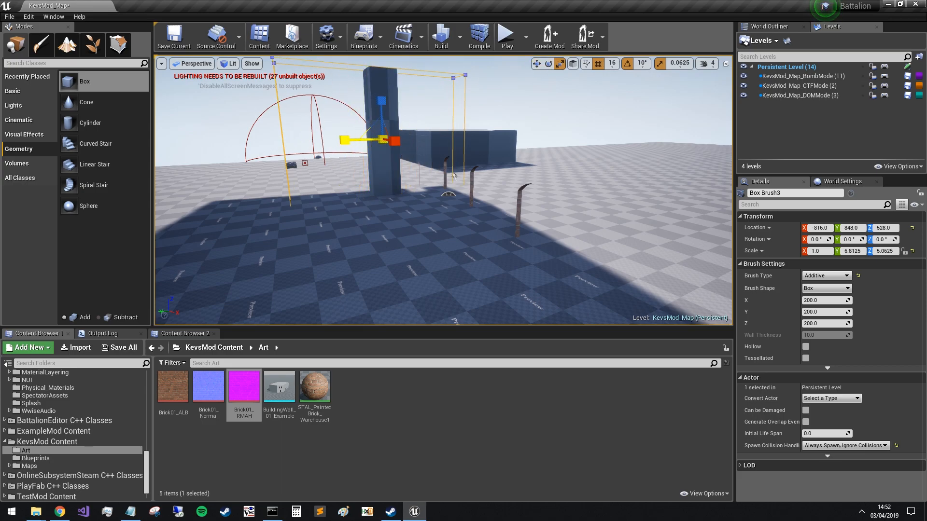
{"action": "key", "text": "w"}
{"action": "left_click_drag", "start_coordinate": [335, 142], "coordinate": [280, 145]}
{"action": "mouse_move", "coordinate": [356, 190]}
{"action": "right_mouse_down"}
{"action": "mouse_move", "coordinate": [309, 207]}
{"action": "mouse_move", "coordinate": [217, 203]}
{"action": "mouse_move", "coordinate": [454, 185]}
{"action": "mouse_move", "coordinate": [428, 174]}
{"action": "right_mouse_up"}
- Duplicate the tall box brush wall and shift the copy along the building
{"action": "mouse_move", "coordinate": [457, 169]}
{"action": "left_mouse_down", "text": "alt+shift"}
{"action": "mouse_move", "coordinate": [299, 169]}
{"action": "mouse_move", "coordinate": [321, 168]}
{"action": "left_mouse_up", "text": "alt+shift"}
{"action": "mouse_move", "coordinate": [515, 186]}
{"action": "right_mouse_down"}
{"action": "mouse_move", "coordinate": [387, 190]}
{"action": "mouse_move", "coordinate": [453, 218]}
{"action": "right_mouse_up"}
{"action": "mouse_move", "coordinate": [415, 184]}
{"action": "right_mouse_down"}
{"action": "mouse_move", "coordinate": [386, 178]}
{"action": "mouse_move", "coordinate": [398, 173]}
{"action": "right_mouse_up"}
- Duplicate the tall wall brush again and rotate the copy to 90° about Z
{"action": "mouse_move", "coordinate": [398, 156]}
{"action": "left_mouse_down", "text": "alt"}
{"action": "mouse_move", "coordinate": [578, 157]}
{"action": "mouse_move", "coordinate": [589, 140]}
{"action": "left_mouse_up", "text": "alt"}
{"action": "key", "text": "e"}
{"action": "mouse_move", "coordinate": [580, 130]}
{"action": "right_mouse_down"}
{"action": "mouse_move", "coordinate": [581, 116]}
{"action": "mouse_move", "coordinate": [579, 130]}
{"action": "right_mouse_up"}
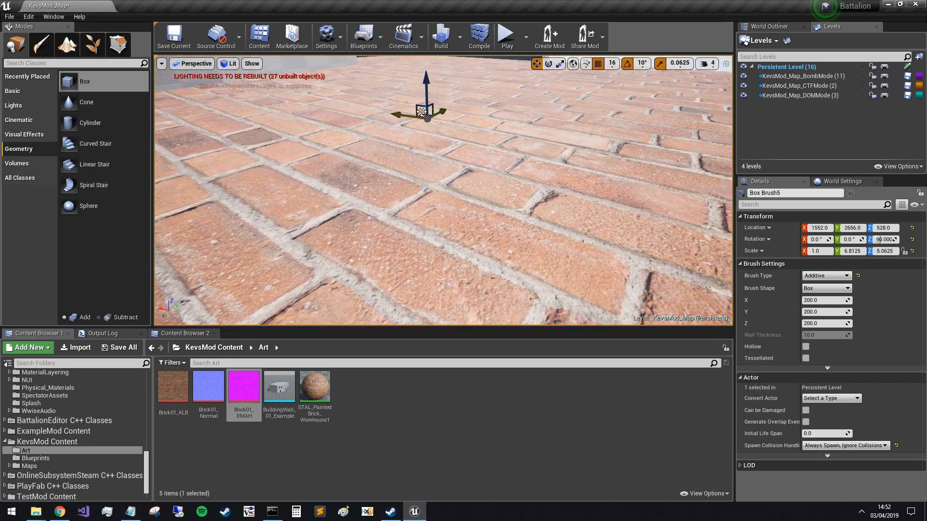
- Lengthen the rotated wall brush to a Y scale of 12.5625 and move it across the building around X 336, Y 2224
{"action": "mouse_move", "coordinate": [368, 193]}
{"action": "right_mouse_down"}
{"action": "mouse_move", "coordinate": [338, 195]}
{"action": "mouse_move", "coordinate": [401, 205]}
{"action": "mouse_move", "coordinate": [368, 193]}
{"action": "right_mouse_up"}
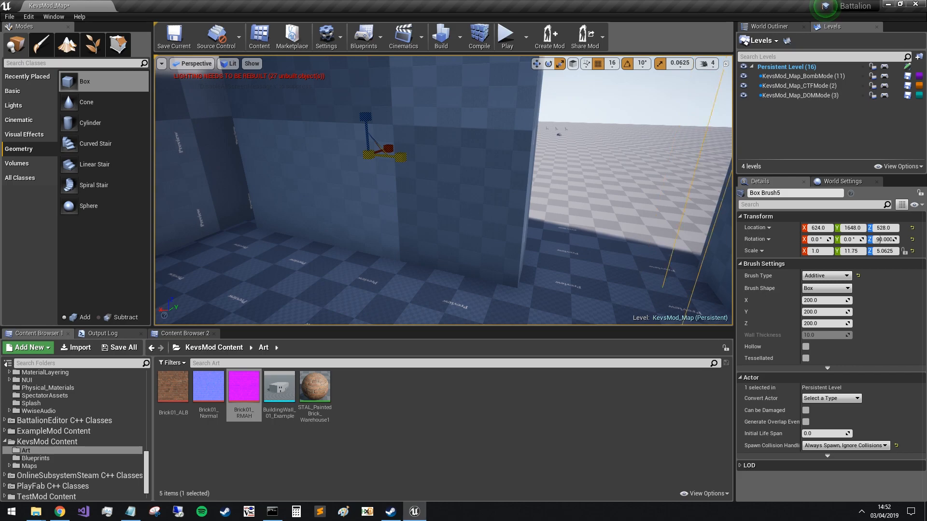
{"action": "left_click_drag", "start_coordinate": [400, 157], "coordinate": [434, 161]}
{"action": "key", "text": "w"}
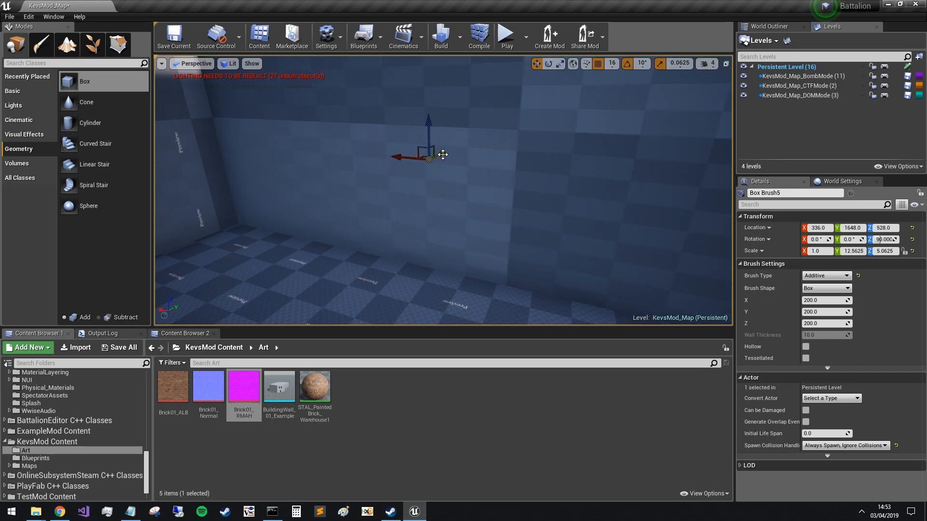
{"action": "left_click_drag", "start_coordinate": [486, 131], "coordinate": [481, 131]}
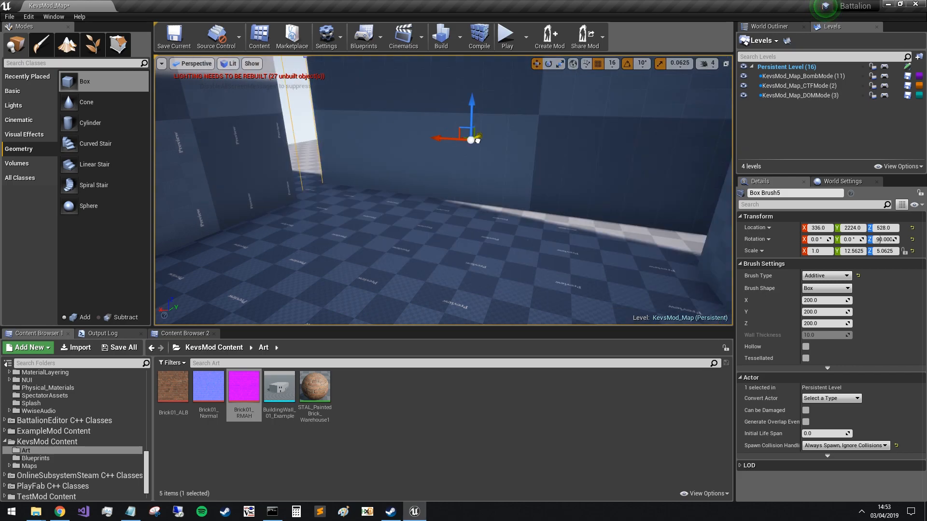
{"action": "left_click_drag", "start_coordinate": [446, 165], "coordinate": [436, 169]}
- Stretch the large low block beside the building to an X scale of 11.125 and place it at X -2304
{"action": "mouse_move", "coordinate": [437, 169]}
{"action": "right_mouse_down"}
{"action": "mouse_move", "coordinate": [531, 189]}
{"action": "mouse_move", "coordinate": [487, 191]}
{"action": "mouse_move", "coordinate": [652, 196]}
{"action": "right_mouse_up"}
{"action": "mouse_move", "coordinate": [444, 191]}
{"action": "right_mouse_down"}
{"action": "mouse_move", "coordinate": [454, 181]}
{"action": "mouse_move", "coordinate": [531, 186]}
{"action": "mouse_move", "coordinate": [545, 222]}
{"action": "mouse_move", "coordinate": [449, 200]}
{"action": "mouse_move", "coordinate": [579, 201]}
{"action": "mouse_move", "coordinate": [497, 196]}
{"action": "mouse_move", "coordinate": [555, 205]}
{"action": "mouse_move", "coordinate": [528, 202]}
{"action": "right_mouse_up"}
{"action": "key", "text": "e"}
{"action": "left_click", "coordinate": [520, 206]}
{"action": "key", "text": "w"}
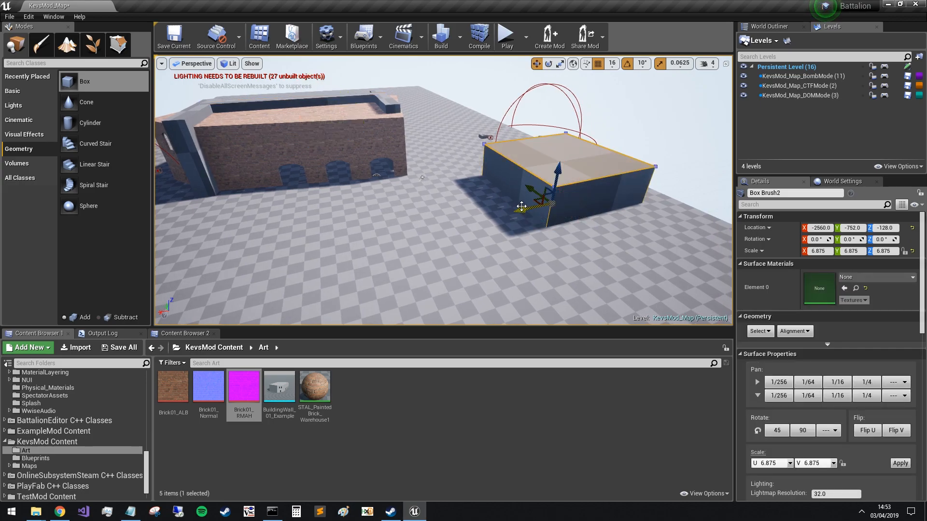
{"action": "key", "text": "e"}
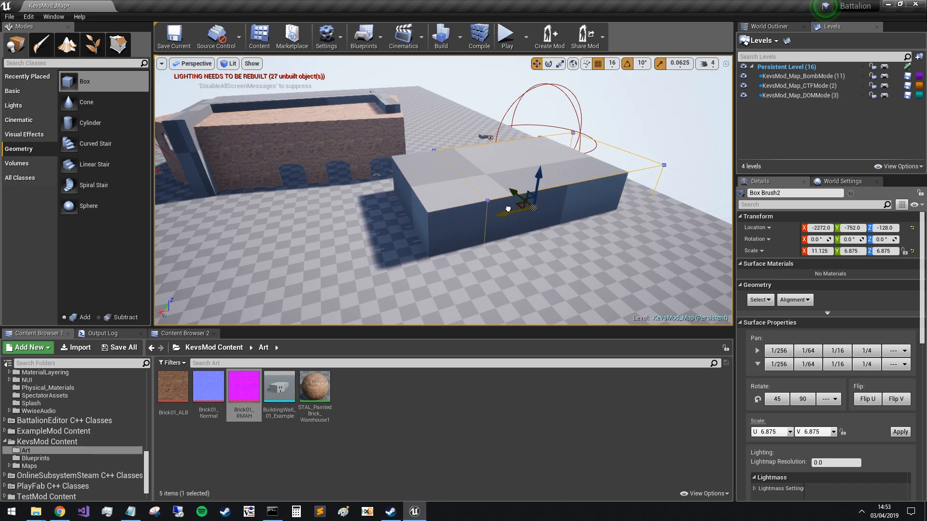
{"action": "left_click_drag", "start_coordinate": [508, 209], "coordinate": [491, 213]}
- Add a box brush with X scale 8.25 as a low wall near the building's end, at X 2864, Y 2192, Z 192
{"action": "right_click_drag", "start_coordinate": [509, 210], "coordinate": [534, 224]}
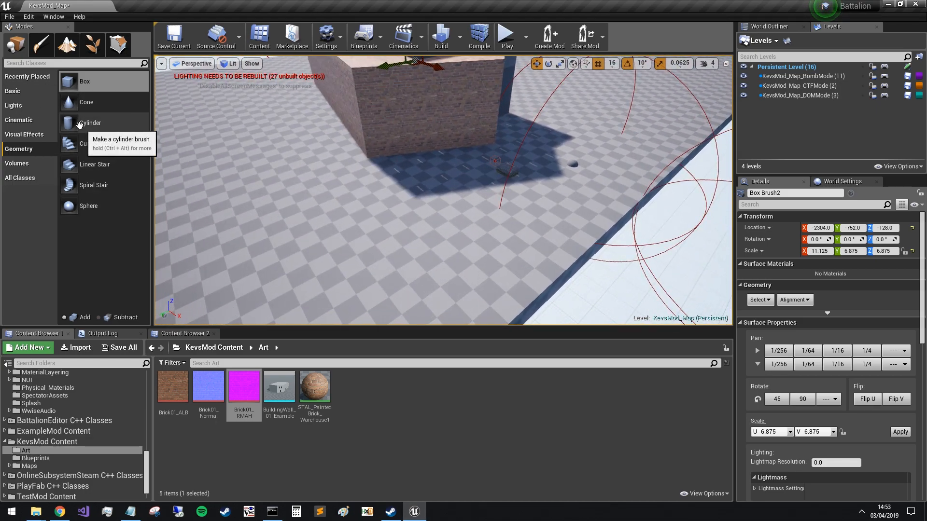
{"action": "mouse_move", "coordinate": [82, 82]}
{"action": "left_mouse_down"}
{"action": "mouse_move", "coordinate": [269, 140]}
{"action": "mouse_move", "coordinate": [405, 206]}
{"action": "mouse_move", "coordinate": [411, 196]}
{"action": "mouse_move", "coordinate": [447, 200]}
{"action": "left_mouse_up"}
{"action": "key", "text": "space"}
{"action": "key", "text": "space"}
{"action": "key", "text": "space"}
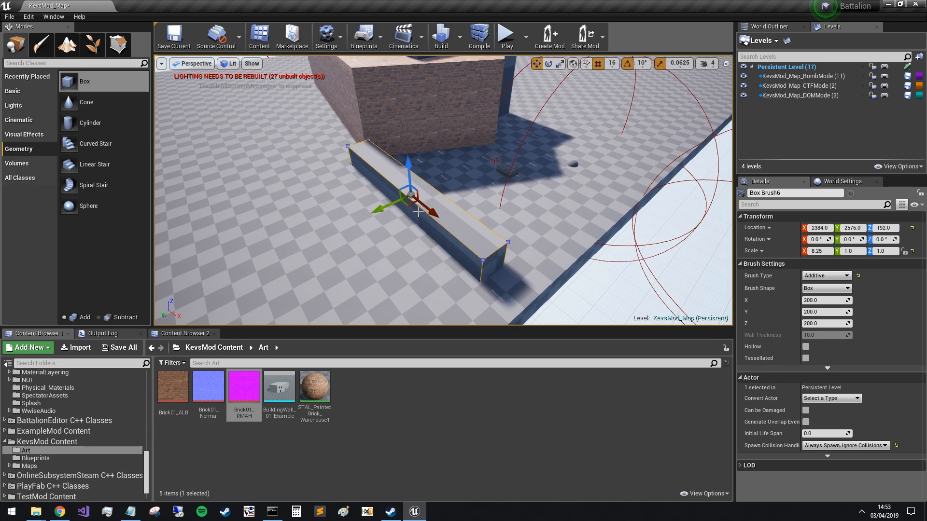
{"action": "left_click_drag", "start_coordinate": [428, 246], "coordinate": [477, 219]}
{"action": "mouse_move", "coordinate": [477, 219]}
{"action": "right_mouse_down"}
{"action": "mouse_move", "coordinate": [358, 217]}
{"action": "mouse_move", "coordinate": [367, 202]}
{"action": "mouse_move", "coordinate": [337, 171]}
{"action": "right_mouse_up"}
{"action": "key", "text": "s"}
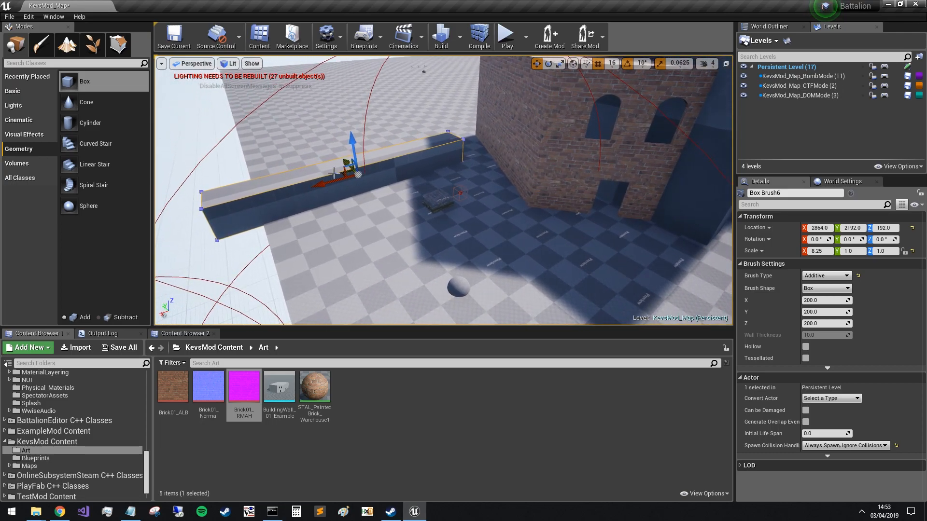
- Shorten the low wall brush to X scale 4.0 and duplicate it across the crates to X 2784, Y 1264
{"action": "key", "text": "e"}
{"action": "key", "text": "r"}
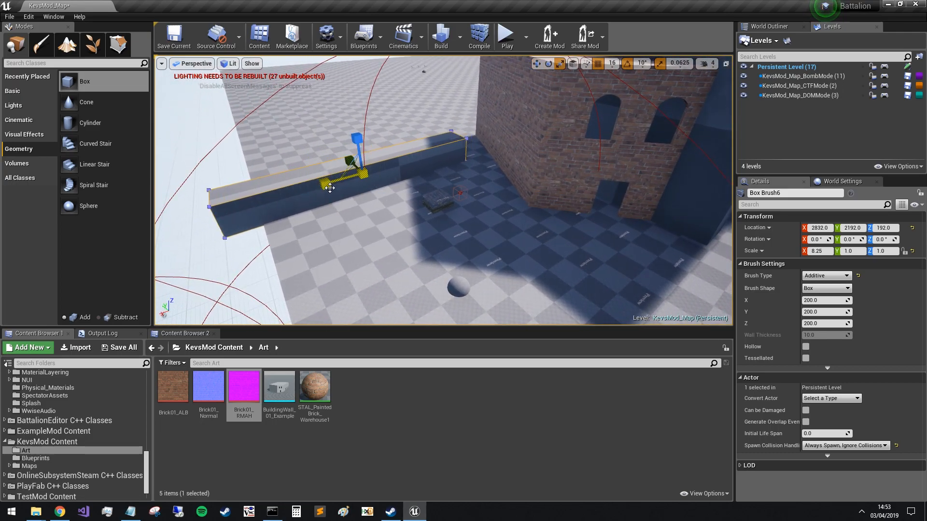
{"action": "key", "text": "w"}
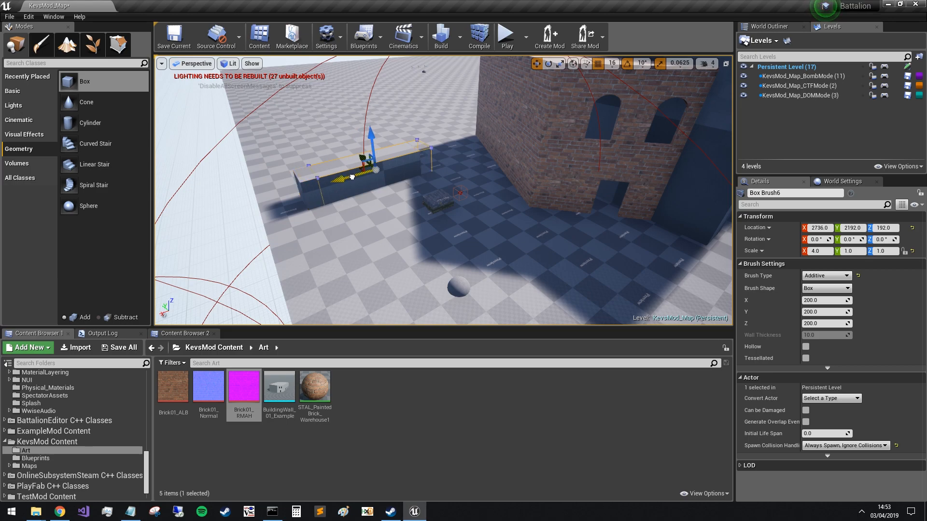
{"action": "left_click_drag", "start_coordinate": [382, 170], "coordinate": [410, 182]}
{"action": "left_click_drag", "start_coordinate": [388, 154], "coordinate": [428, 221]}
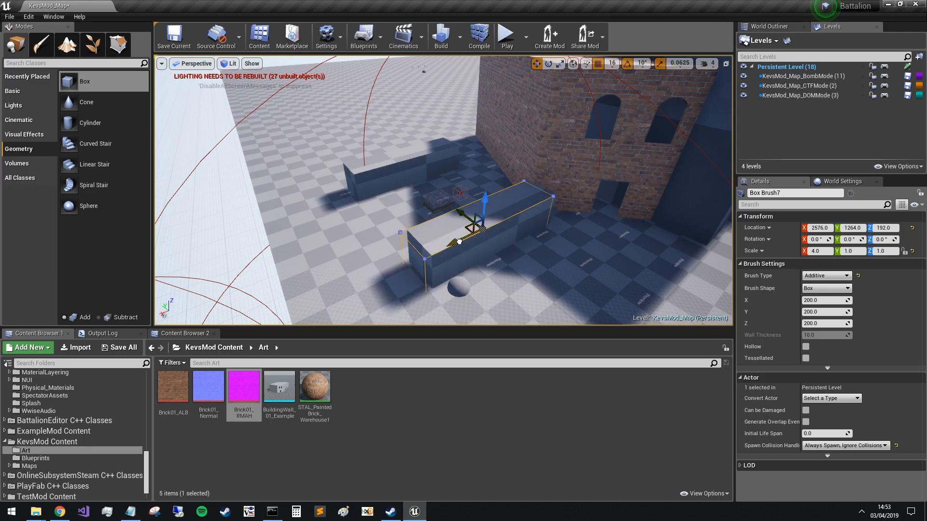
{"action": "left_click_drag", "start_coordinate": [425, 254], "coordinate": [423, 256]}
- Move bomb zone A to X 2544, Y 1664, Z 144 and place its crate stack at X 2560, Y 1680, Z 176
{"action": "mouse_move", "coordinate": [422, 256]}
{"action": "right_mouse_down"}
{"action": "mouse_move", "coordinate": [400, 222]}
{"action": "mouse_move", "coordinate": [377, 222]}
{"action": "right_mouse_up"}
{"action": "right_click_drag", "start_coordinate": [581, 250], "coordinate": [512, 294]}
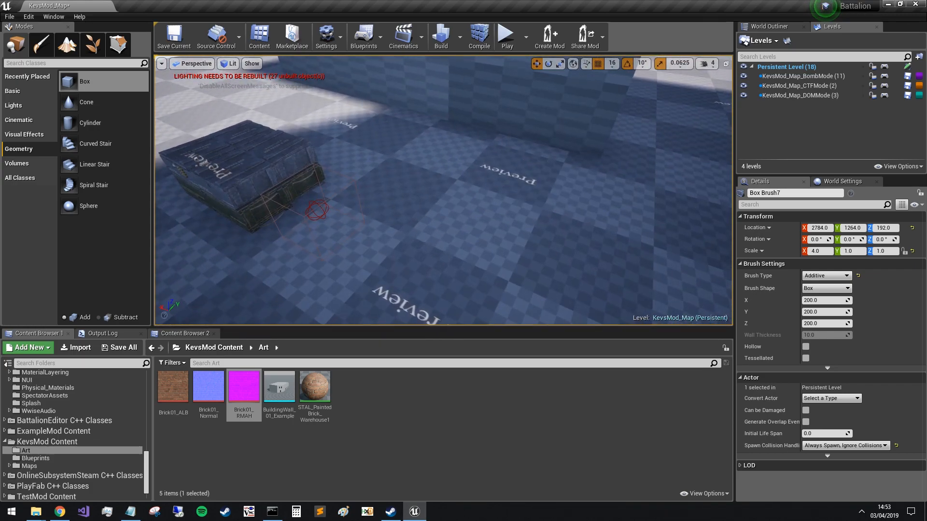
{"action": "left_click", "coordinate": [316, 208]}
{"action": "left_click", "coordinate": [318, 205]}
{"action": "left_click_drag", "start_coordinate": [317, 209], "coordinate": [230, 120]}
{"action": "left_click", "coordinate": [260, 188]}
{"action": "right_click_drag", "start_coordinate": [288, 167], "coordinate": [333, 170]}
{"action": "key", "text": "w"}
{"action": "key", "text": "w"}
{"action": "key", "text": "s"}
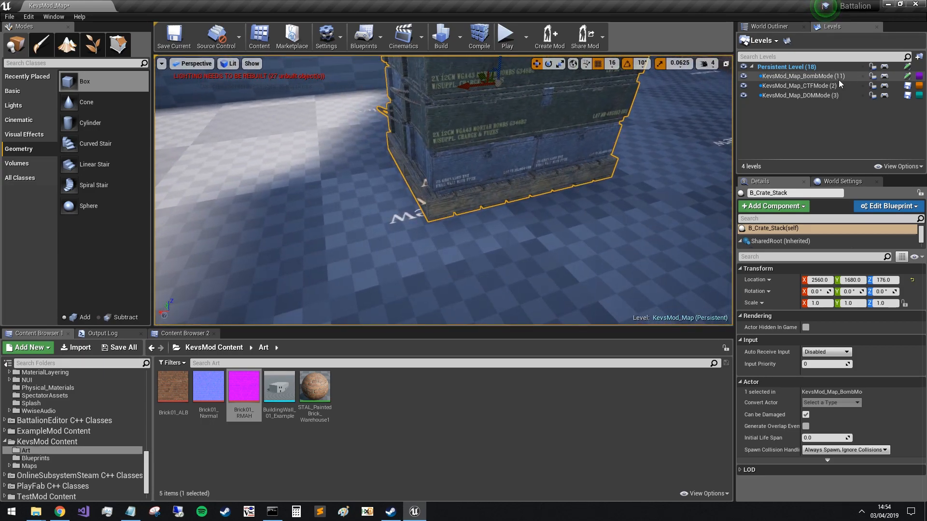
- Make KevsMod_Map_BombMode the current level, clear the outliner search and list only the current level's actors
{"action": "double_click", "coordinate": [816, 76]}
{"action": "left_click", "coordinate": [770, 26]}
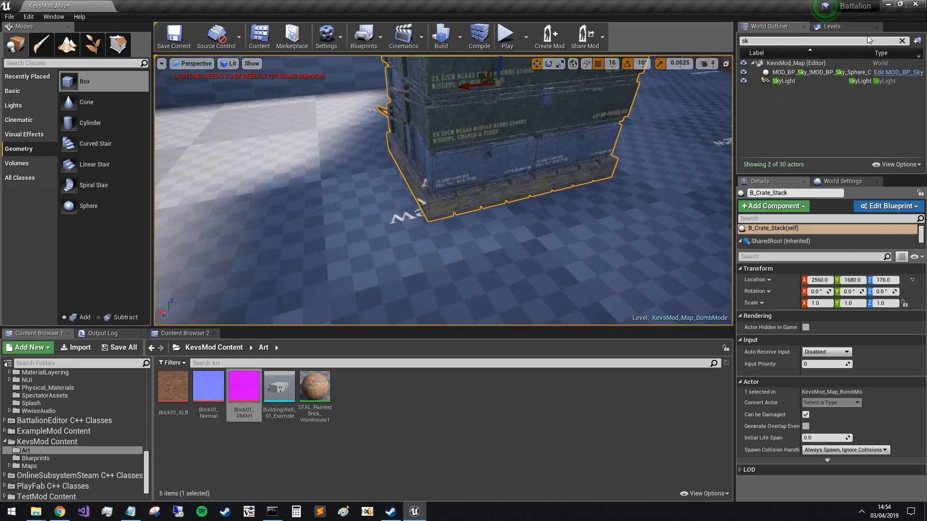
{"action": "left_click", "coordinate": [832, 26]}
{"action": "left_click", "coordinate": [771, 26]}
{"action": "key", "text": "BackSpace"}
{"action": "left_click", "coordinate": [892, 164]}
{"action": "left_click", "coordinate": [893, 206]}
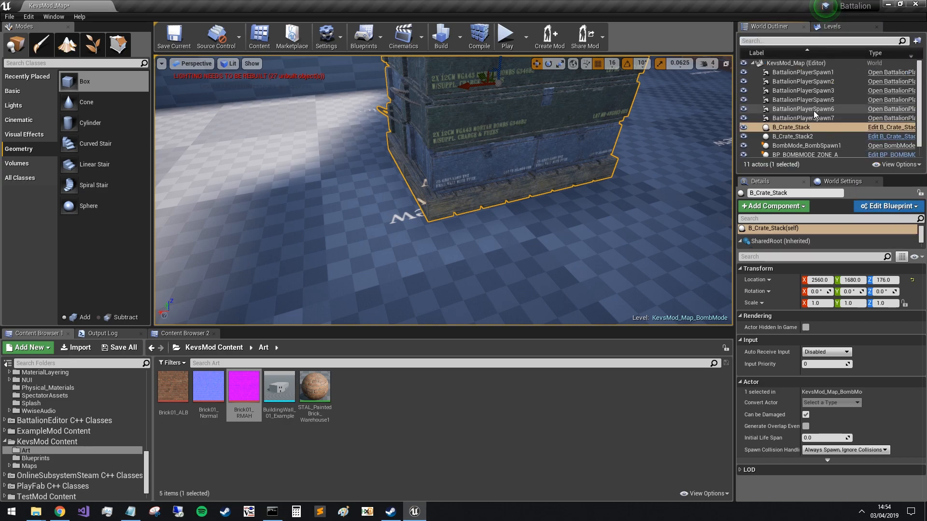
- Select BP_BOMBMODE_ZONE_A and move it out of the crate stack to X 2704
{"action": "scroll", "coordinate": [826, 144], "scroll_direction": "down", "scroll_amount": 1}
{"action": "left_click", "coordinate": [826, 143]}
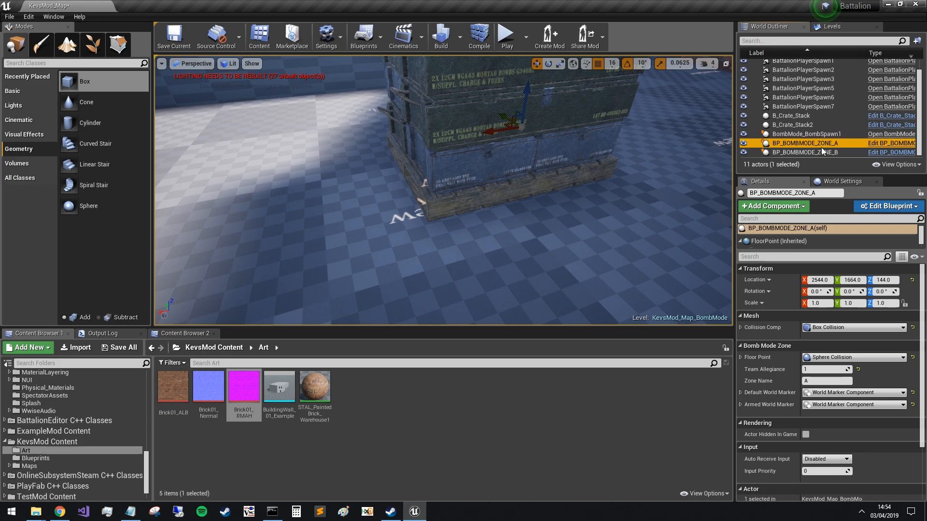
{"action": "left_click_drag", "start_coordinate": [494, 131], "coordinate": [277, 157]}
{"action": "key", "text": "e"}
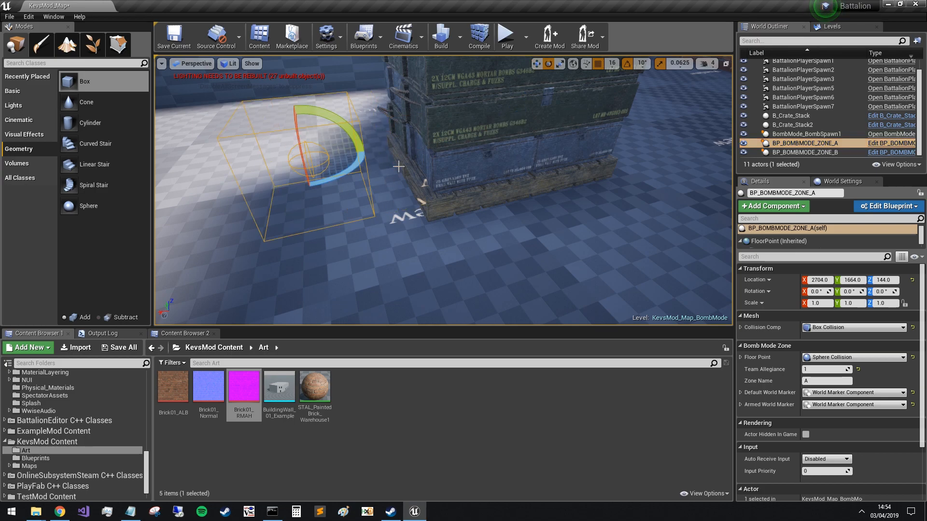
{"action": "right_click", "coordinate": [398, 163]}
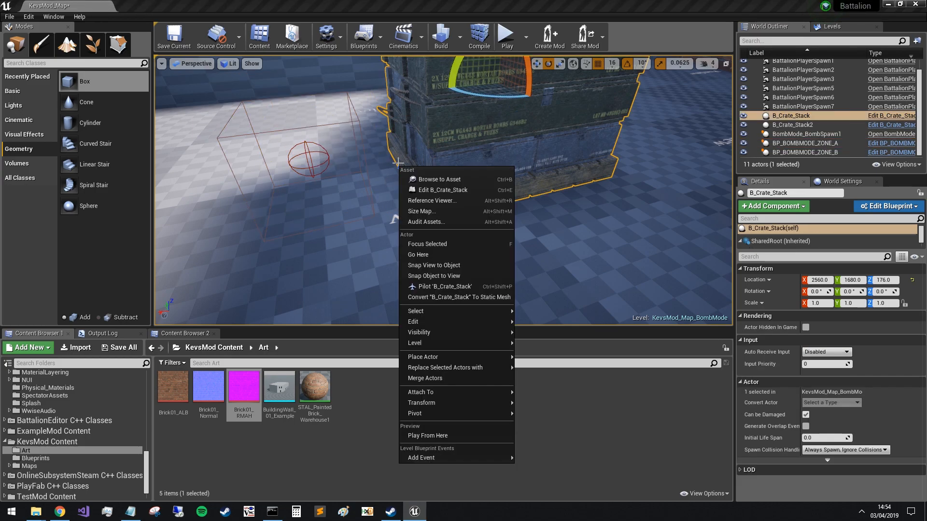
{"action": "left_click", "coordinate": [304, 142]}
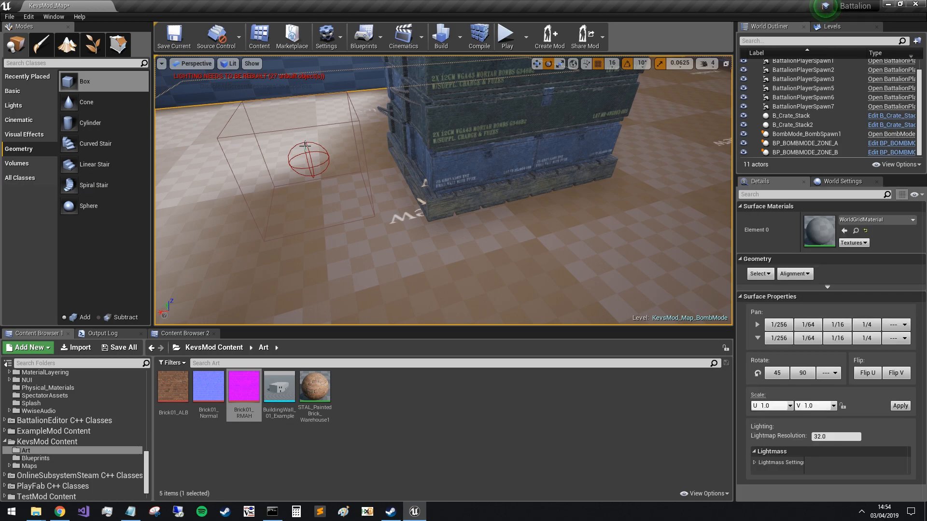
{"action": "left_click", "coordinate": [305, 143]}
{"action": "right_click_drag", "start_coordinate": [360, 158], "coordinate": [360, 158]}
{"action": "scroll", "coordinate": [359, 157], "scroll_direction": "down", "scroll_amount": 2}
- Scale BP_BOMBMODE_ZONE_A uniformly to 2.5625 and centre it over the crate stack at X 2576, Y 1680
{"action": "key", "text": "r"}
{"action": "left_click_drag", "start_coordinate": [321, 155], "coordinate": [339, 142]}
{"action": "right_click_drag", "start_coordinate": [339, 142], "coordinate": [440, 225]}
{"action": "key", "text": "w"}
{"action": "left_click_drag", "start_coordinate": [445, 242], "coordinate": [420, 162]}
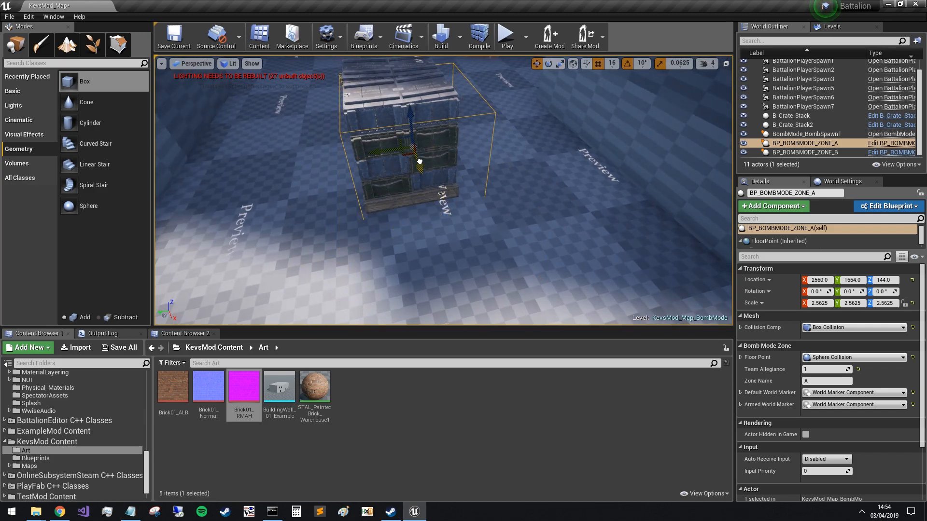
{"action": "right_click_drag", "start_coordinate": [378, 155], "coordinate": [431, 193]}
{"action": "key", "text": "e"}
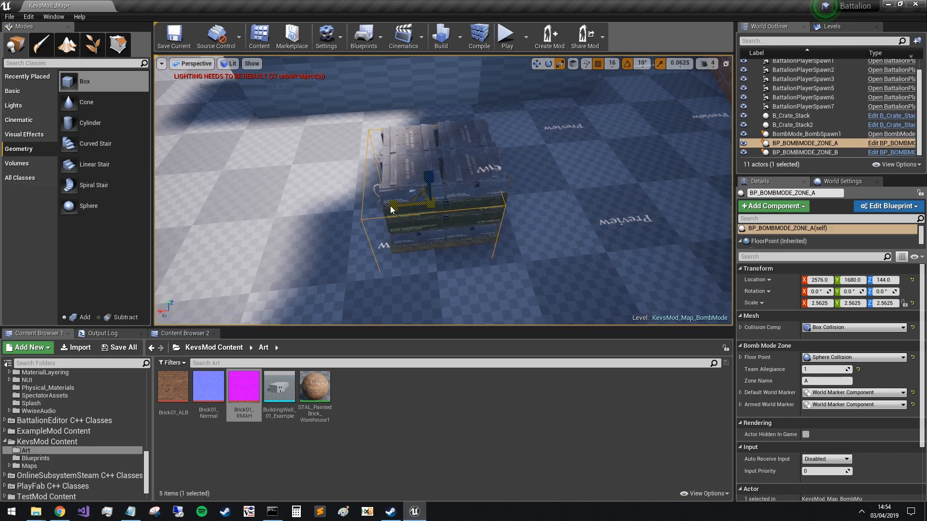
- Place the second crate stack, B_Crate_Stack2, at a height of Z 192
{"action": "right_click_drag", "start_coordinate": [417, 205], "coordinate": [541, 206]}
{"action": "left_click", "coordinate": [438, 188]}
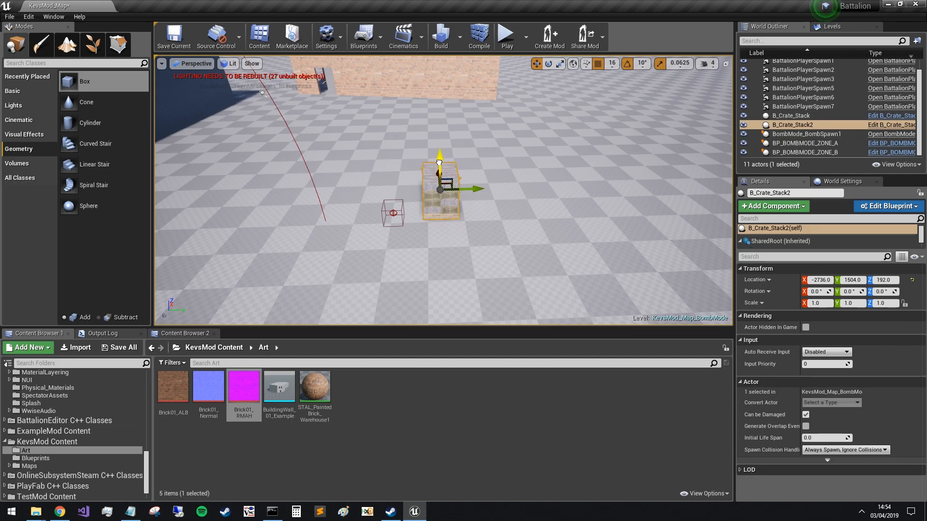
- Scale BP_BOMBMODE_ZONE_B uniformly to 3.5625, place it over the second crate stack at X -2736, Y 1520, and save the level
{"action": "left_click", "coordinate": [402, 209]}
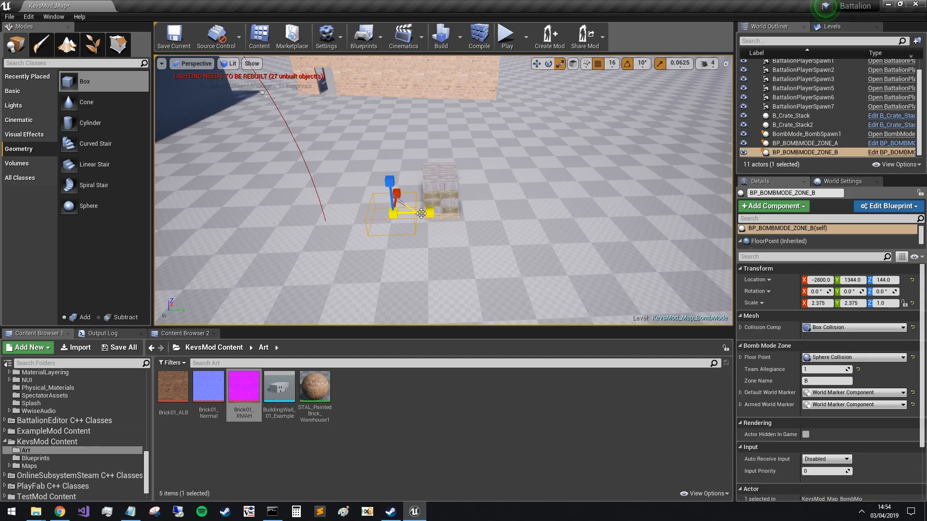
{"action": "key", "text": "ctrl+z"}
{"action": "right_click_drag", "start_coordinate": [395, 207], "coordinate": [446, 121]}
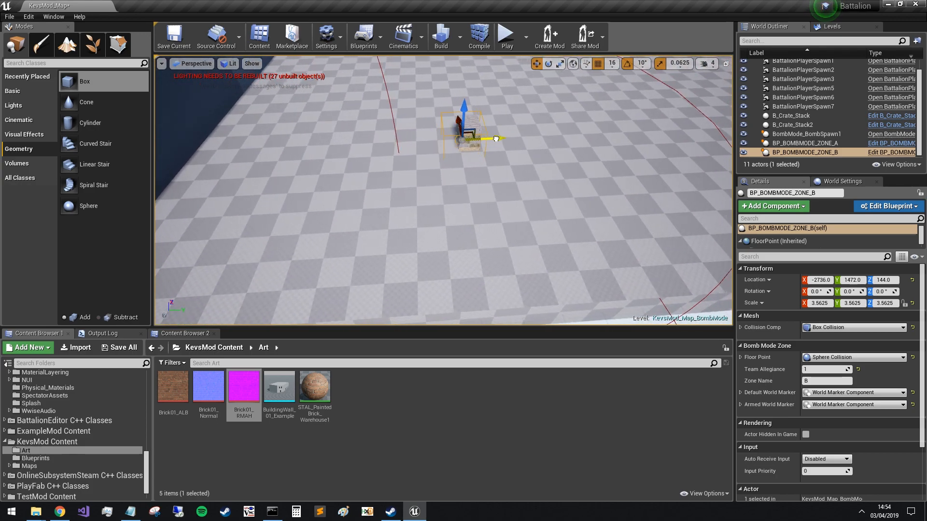
{"action": "right_click_drag", "start_coordinate": [505, 139], "coordinate": [523, 136]}
{"action": "left_click", "coordinate": [174, 37]}
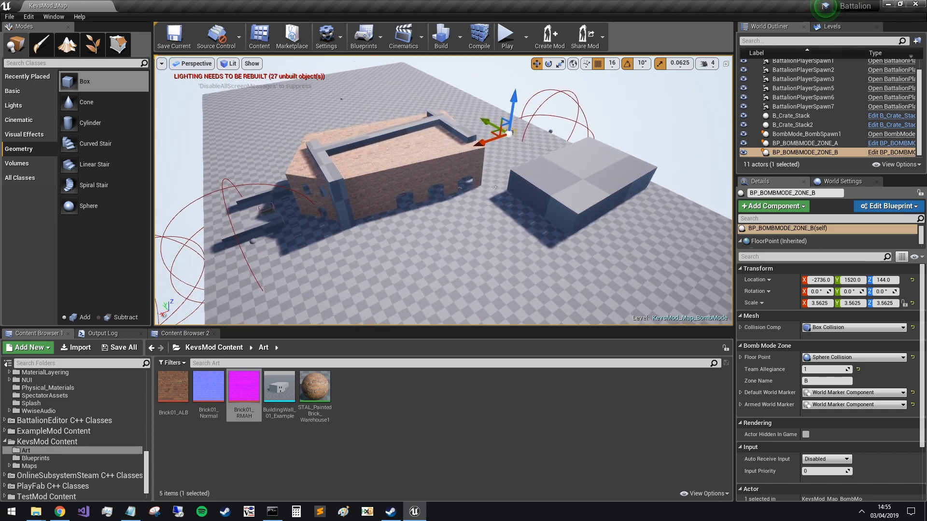
- Move Domination zone A, DOMMode_ZoneLocation1, over to the second crate stack
{"action": "right_click_drag", "start_coordinate": [460, 215], "coordinate": [454, 269]}
{"action": "left_click", "coordinate": [585, 285]}
{"action": "right_click_drag", "start_coordinate": [586, 285], "coordinate": [654, 222]}
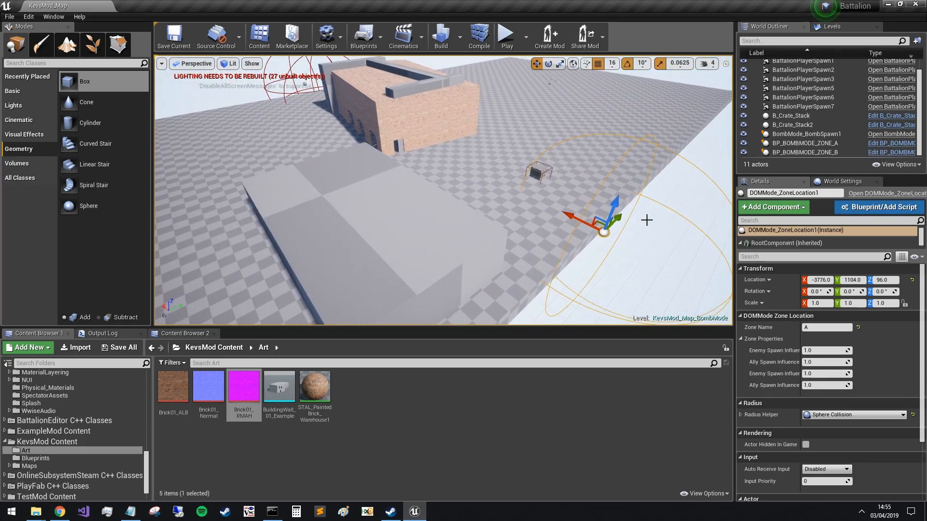
{"action": "left_click_drag", "start_coordinate": [584, 221], "coordinate": [483, 173]}
{"action": "left_click_drag", "start_coordinate": [503, 128], "coordinate": [505, 120]}
- Move Domination zone C, DOMMode_ZoneLocation3, to the crates between the low walls at X 2896, Y 1648, Z 352
{"action": "right_click_drag", "start_coordinate": [505, 120], "coordinate": [483, 207]}
{"action": "left_click", "coordinate": [323, 248]}
{"action": "left_click", "coordinate": [304, 254]}
{"action": "left_click_drag", "start_coordinate": [304, 253], "coordinate": [444, 192]}
{"action": "left_click_drag", "start_coordinate": [463, 159], "coordinate": [459, 141]}
- Set the sphere radius of zone C's RadiusHelper component to 320
{"action": "key", "text": "r"}
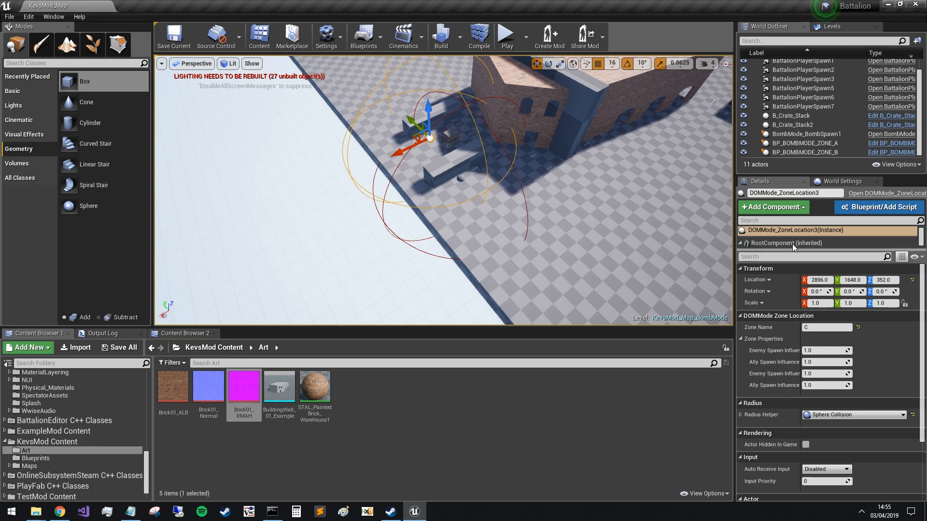
{"action": "left_click", "coordinate": [791, 243]}
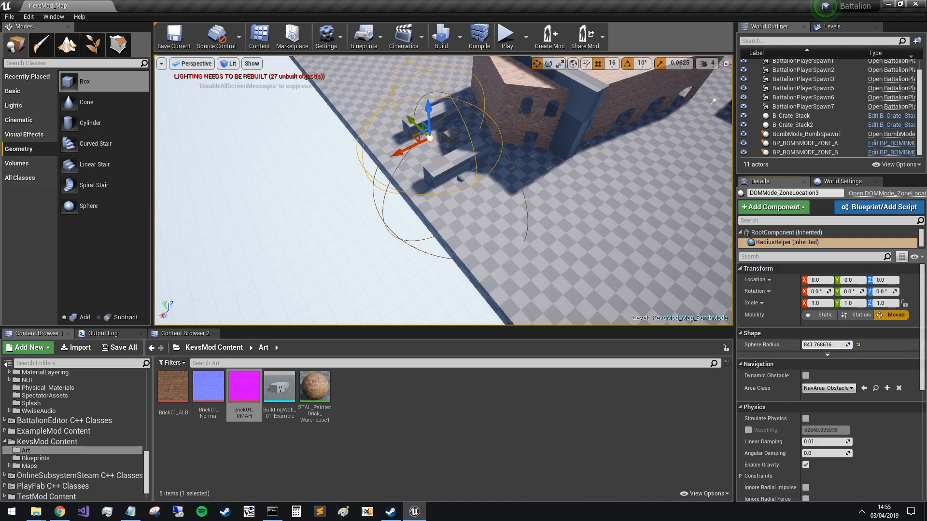
{"action": "left_click_drag", "start_coordinate": [824, 344], "coordinate": [812, 345]}
{"action": "left_click", "coordinate": [816, 345]}
{"action": "type", "text": "320"}
{"action": "key", "text": "Return"}
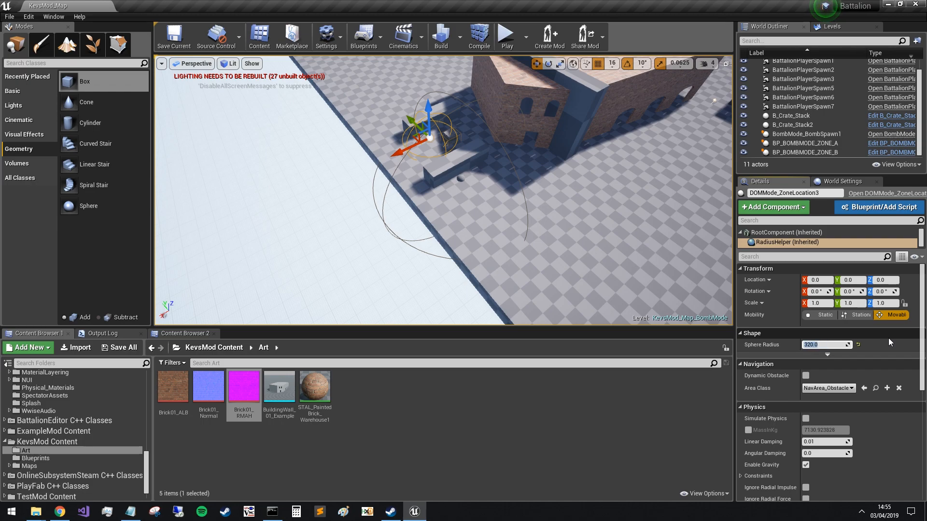
- Move Domination zone B, DOMMode_ZoneLocation2, inside the brick building
{"action": "left_click", "coordinate": [464, 103]}
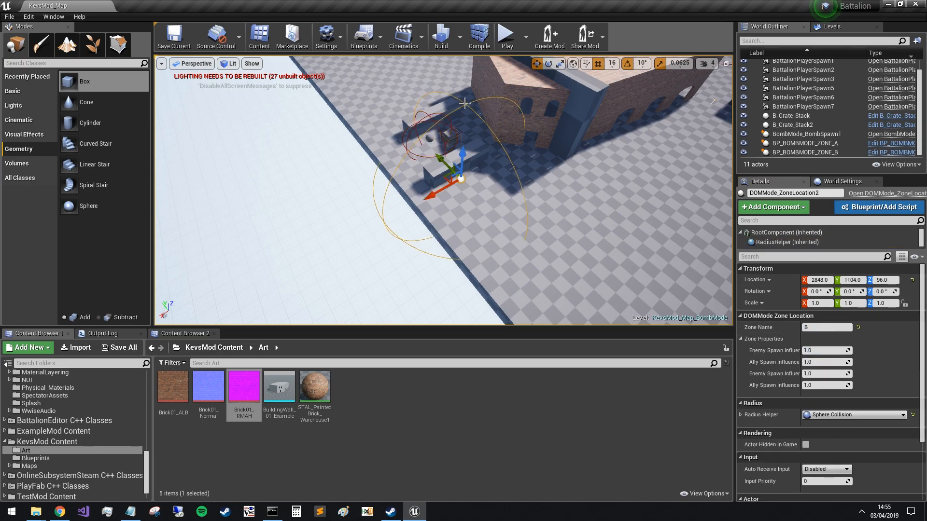
{"action": "left_click_drag", "start_coordinate": [443, 195], "coordinate": [562, 128]}
{"action": "right_click_drag", "start_coordinate": [648, 124], "coordinate": [648, 124]}
{"action": "key", "text": "w"}
{"action": "right_click_drag", "start_coordinate": [558, 164], "coordinate": [558, 164]}
{"action": "key", "text": "w"}
{"action": "left_click_drag", "start_coordinate": [475, 246], "coordinate": [256, 237]}
{"action": "key", "text": "e"}
{"action": "key", "text": "w"}
- Set the sphere radius of zone B's RadiusHelper to 320 and offset the component to X 224, Y -16
{"action": "left_click", "coordinate": [787, 242]}
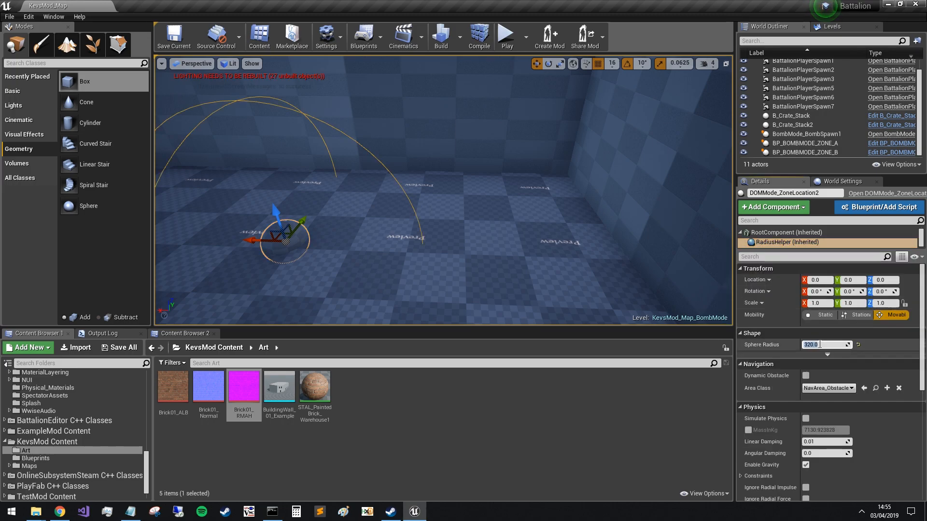
{"action": "key", "text": "d"}
{"action": "right_click_drag", "start_coordinate": [275, 198], "coordinate": [275, 198]}
{"action": "mouse_move", "coordinate": [527, 234]}
{"action": "left_mouse_down"}
{"action": "mouse_move", "coordinate": [507, 203]}
{"action": "mouse_move", "coordinate": [530, 215]}
{"action": "left_mouse_up"}
{"action": "key", "text": "s"}
{"action": "right_click_drag", "start_coordinate": [530, 216], "coordinate": [530, 216]}
{"action": "right_click_drag", "start_coordinate": [424, 123], "coordinate": [423, 122]}
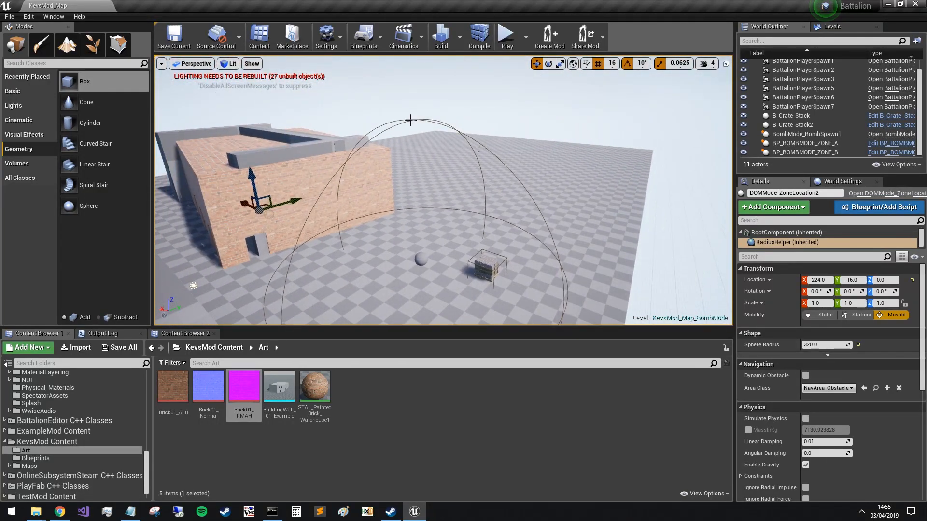
- Set the sphere radius of the RadiusHelper component on Domination zone A, DOMMode_ZoneLocation1, to 320
{"action": "left_click", "coordinate": [418, 119]}
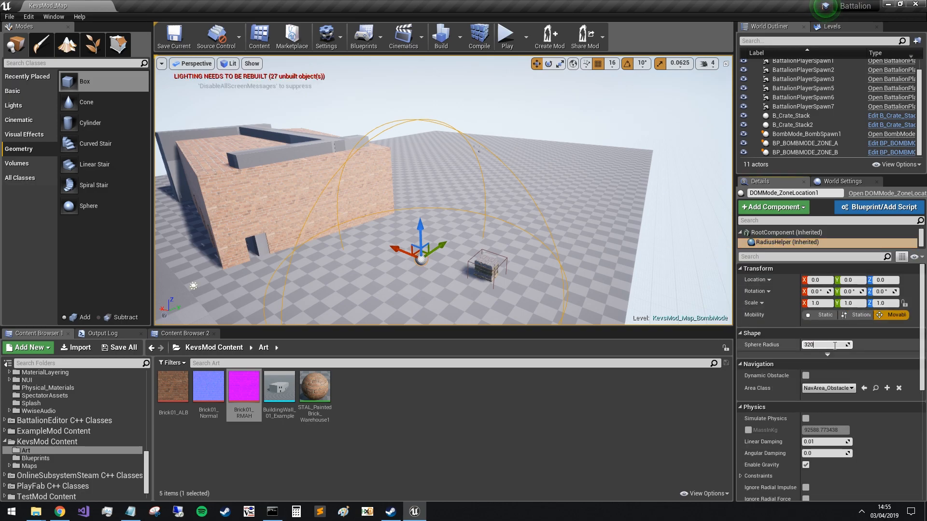
{"action": "right_click_drag", "start_coordinate": [666, 270], "coordinate": [666, 270]}
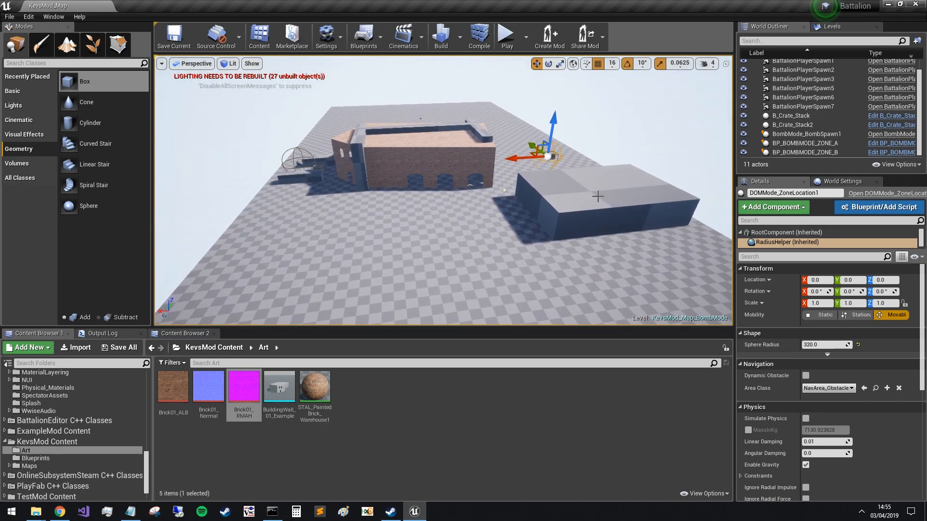
- Duplicate the large box block three times around the brick building, including copies at X 2144, Y -752 and X -2304, Y 3648, and save the map
{"action": "left_click", "coordinate": [564, 214]}
{"action": "left_click_drag", "start_coordinate": [563, 214], "coordinate": [263, 234], "text": "alt"}
{"action": "right_click_drag", "start_coordinate": [267, 227], "coordinate": [267, 228]}
{"action": "right_click_drag", "start_coordinate": [521, 213], "coordinate": [521, 213]}
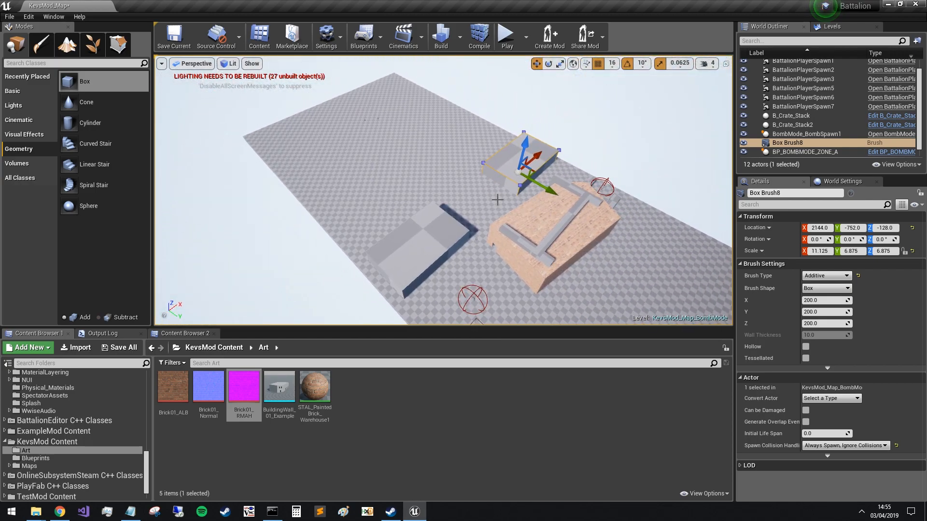
{"action": "mouse_move", "coordinate": [547, 183]}
{"action": "left_mouse_down", "text": "alt"}
{"action": "mouse_move", "coordinate": [711, 266]}
{"action": "mouse_move", "coordinate": [425, 255]}
{"action": "mouse_move", "coordinate": [451, 283]}
{"action": "left_mouse_up", "text": "alt"}
{"action": "right_click_drag", "start_coordinate": [571, 250], "coordinate": [568, 251]}
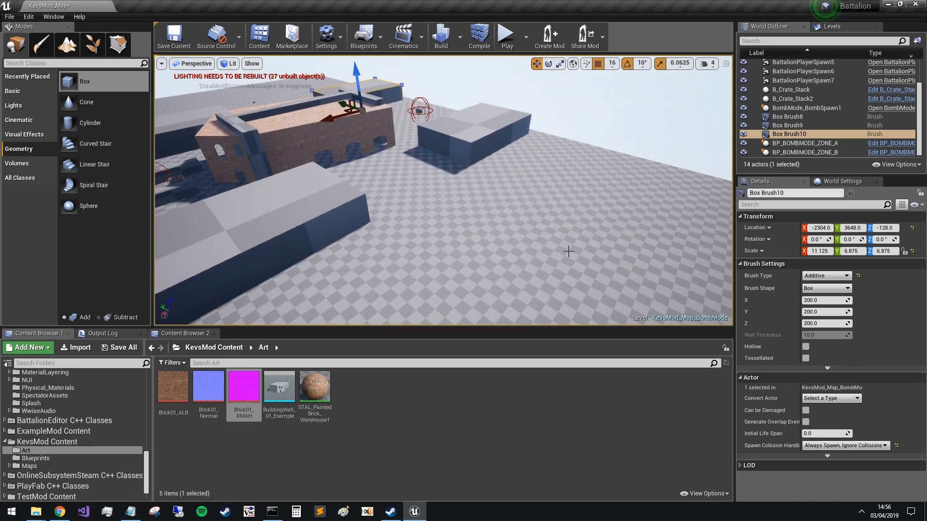
{"action": "left_click", "coordinate": [182, 36]}
- Duplicate the large block at X -2304, Y -752 to X 16, Y -2608, Z -128 and scale the copy into a narrow wall
{"action": "right_click_drag", "start_coordinate": [435, 194], "coordinate": [435, 193]}
{"action": "right_click_drag", "start_coordinate": [466, 142], "coordinate": [466, 142]}
{"action": "left_click", "coordinate": [566, 170]}
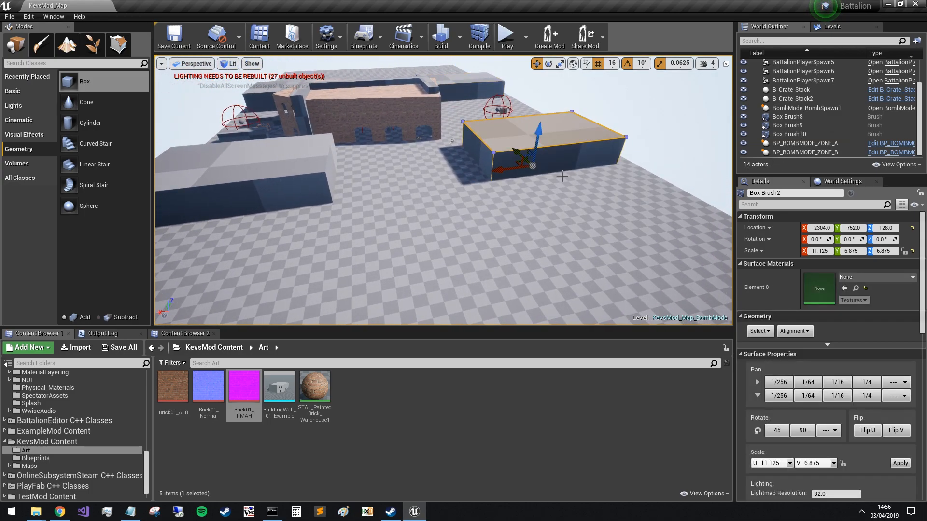
{"action": "mouse_move", "coordinate": [518, 153]}
{"action": "left_mouse_down", "text": "alt"}
{"action": "mouse_move", "coordinate": [594, 270]}
{"action": "mouse_move", "coordinate": [543, 294]}
{"action": "mouse_move", "coordinate": [555, 256]}
{"action": "mouse_move", "coordinate": [350, 247]}
{"action": "mouse_move", "coordinate": [372, 244]}
{"action": "left_mouse_up", "text": "alt"}
{"action": "key", "text": "e"}
{"action": "key", "text": "r"}
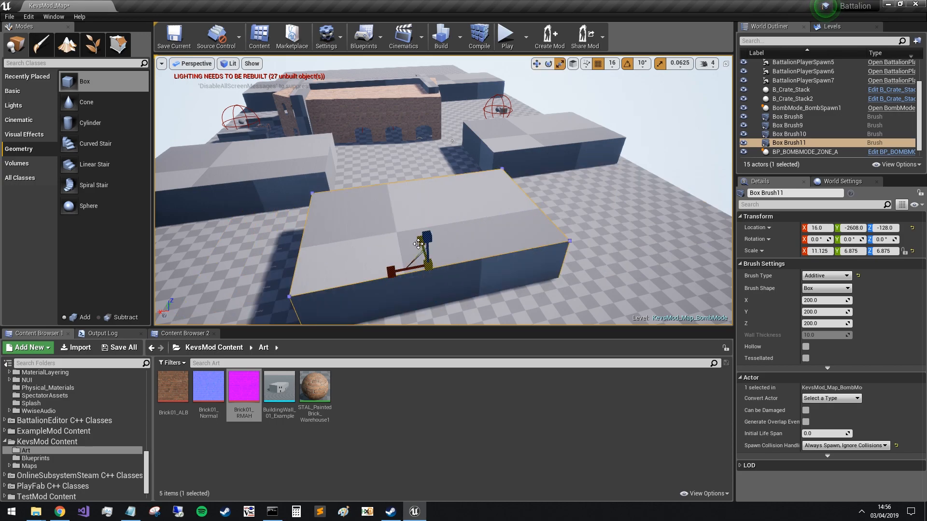
{"action": "mouse_move", "coordinate": [416, 216]}
{"action": "right_mouse_down"}
{"action": "mouse_move", "coordinate": [464, 234]}
{"action": "mouse_move", "coordinate": [483, 230]}
{"action": "mouse_move", "coordinate": [397, 205]}
{"action": "mouse_move", "coordinate": [459, 210]}
{"action": "right_mouse_up"}
- Move the bomb spawn, the CTF marker and player spawns 1, 2 and 3 behind the new narrow wall, with the player spawns at Y -3776
{"action": "left_click", "coordinate": [474, 202]}
{"action": "left_click", "coordinate": [425, 224], "text": "ctrl"}
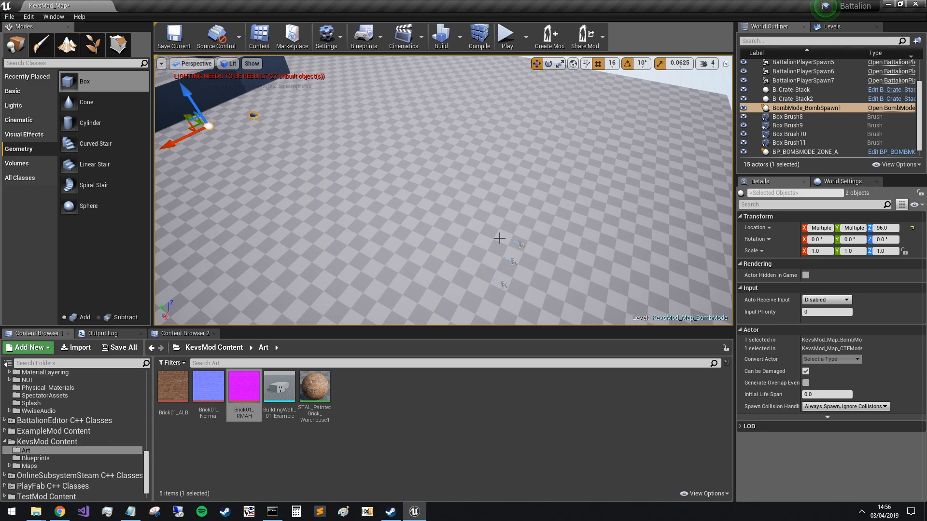
{"action": "right_click_drag", "start_coordinate": [483, 193], "coordinate": [581, 213]}
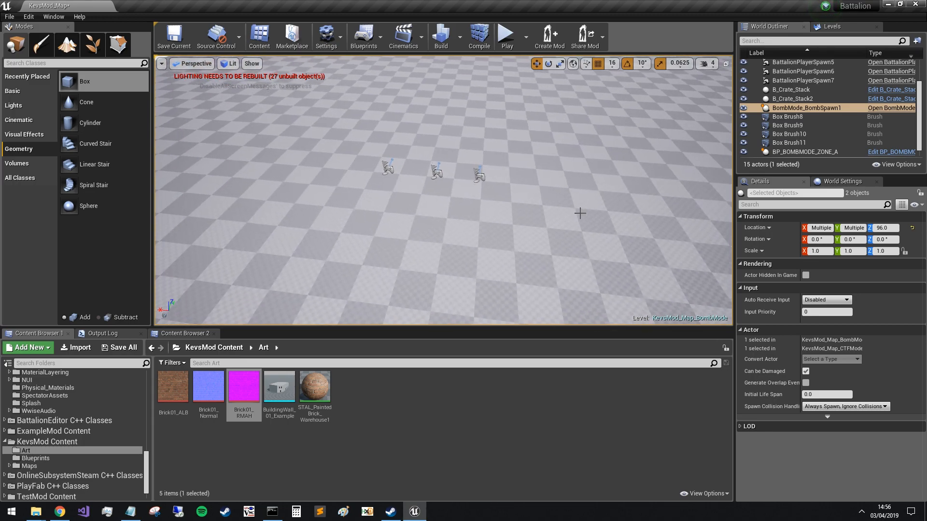
{"action": "left_click", "coordinate": [483, 178]}
{"action": "left_click", "coordinate": [438, 175], "text": "ctrl"}
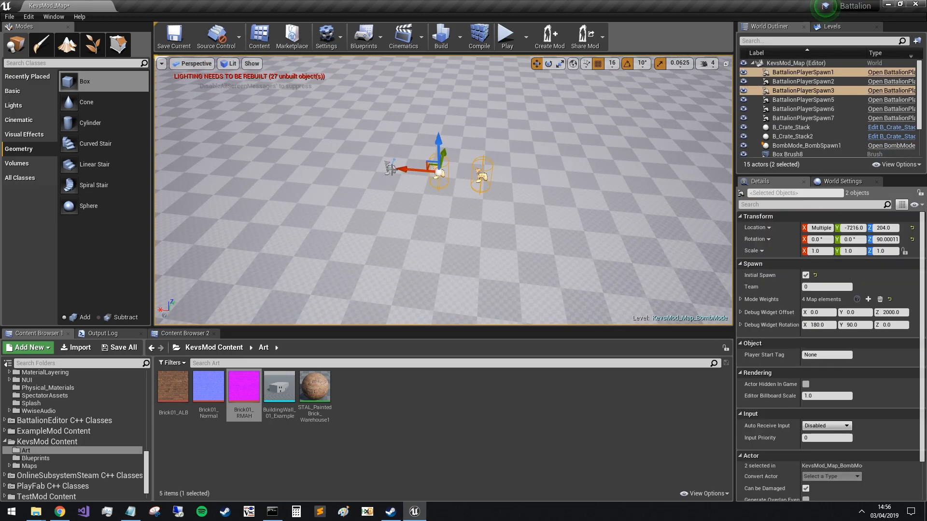
{"action": "left_click", "coordinate": [391, 168], "text": "ctrl"}
{"action": "left_click_drag", "start_coordinate": [404, 153], "coordinate": [384, 199], "text": "shift"}
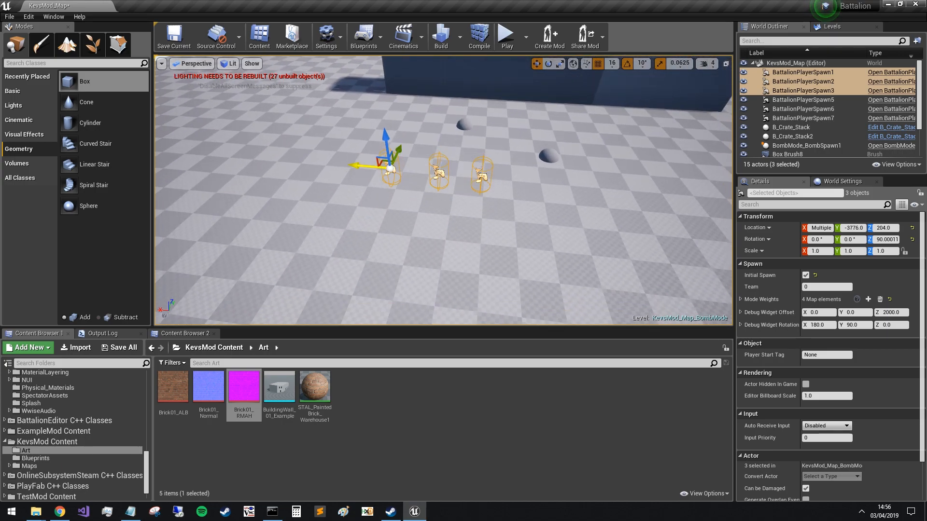
- Duplicate the narrow wall to the opposite end of the map at X 288, Y 5536, Z -128, with a Y scale of 2.5
{"action": "right_click_drag", "start_coordinate": [462, 293], "coordinate": [462, 294]}
{"action": "key", "text": "w"}
{"action": "key", "text": "s"}
{"action": "left_click", "coordinate": [555, 218]}
{"action": "left_click_drag", "start_coordinate": [588, 247], "coordinate": [456, 163], "text": "alt"}
{"action": "mouse_move", "coordinate": [284, 230]}
{"action": "left_mouse_down"}
{"action": "mouse_move", "coordinate": [294, 223]}
{"action": "mouse_move", "coordinate": [335, 259]}
{"action": "left_mouse_up"}
{"action": "key", "text": "space"}
{"action": "key", "text": "space"}
{"action": "key", "text": "w"}
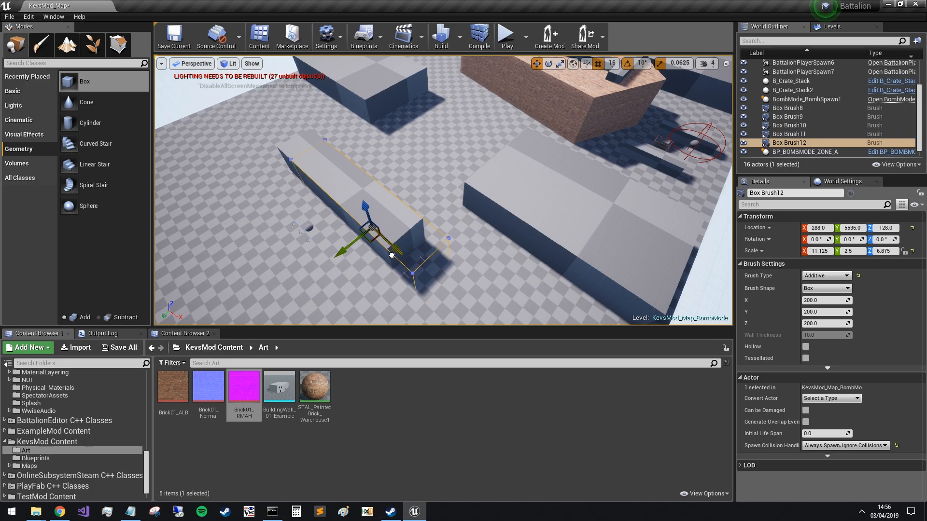
{"action": "left_click_drag", "start_coordinate": [392, 254], "coordinate": [392, 255]}
{"action": "key", "text": "w"}
- Inspect BattalionPlayerSpawn7 and the other team's spawn area behind the second narrow wall
{"action": "mouse_move", "coordinate": [422, 255]}
{"action": "right_mouse_down"}
{"action": "mouse_move", "coordinate": [431, 255]}
{"action": "mouse_move", "coordinate": [421, 255]}
{"action": "right_mouse_up"}
{"action": "key", "text": "a"}
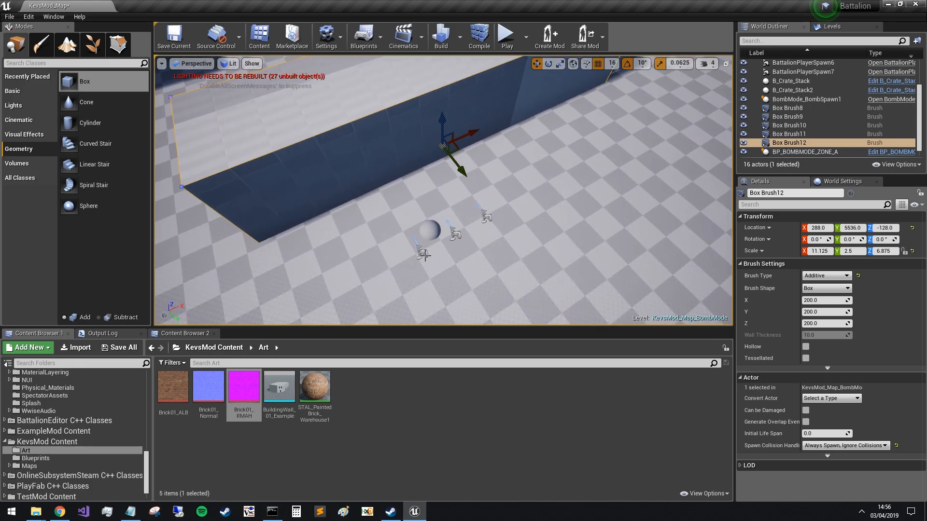
{"action": "left_click", "coordinate": [413, 257]}
{"action": "left_click", "coordinate": [421, 251]}
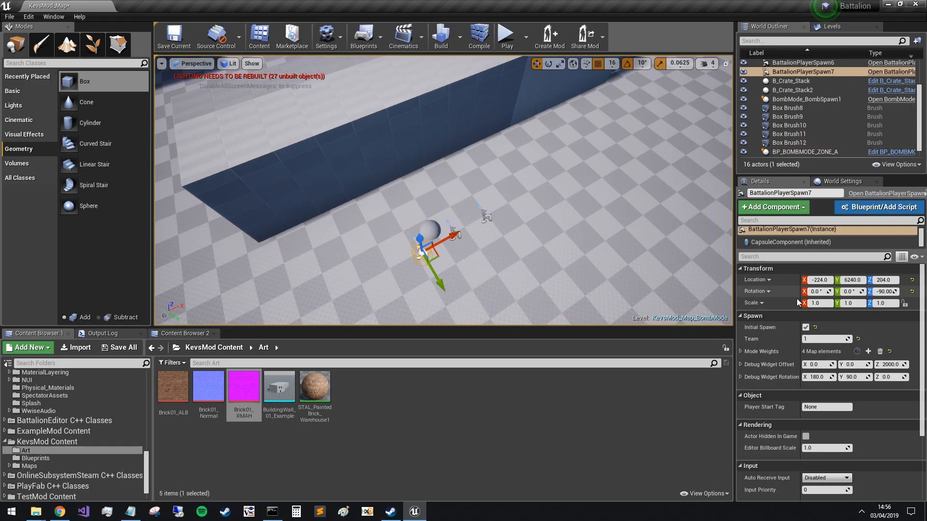
{"action": "key", "text": "w"}
{"action": "right_click_drag", "start_coordinate": [477, 210], "coordinate": [354, 249]}
{"action": "key", "text": "s"}
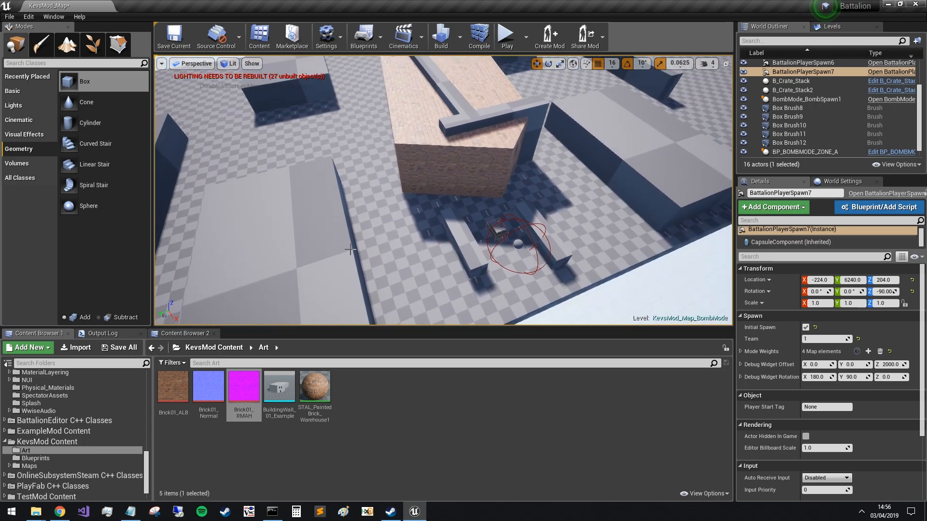
- Search the placeable actors for "spawn" and place three Battalion Player Spawns around the map, one at X 1904, Y 928, Z 188
{"action": "type", "text": "spawn"}
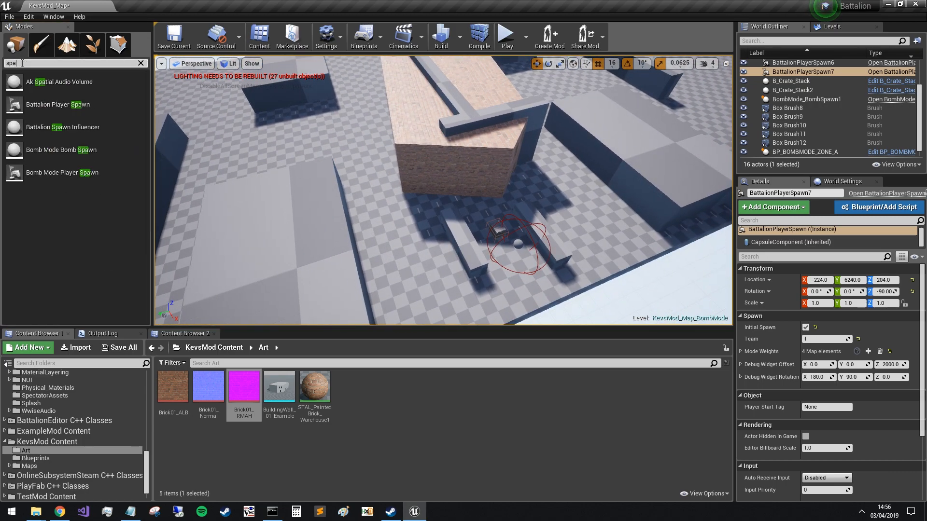
{"action": "left_click", "coordinate": [395, 165]}
{"action": "left_click_drag", "start_coordinate": [396, 165], "coordinate": [419, 297]}
{"action": "left_click_drag", "start_coordinate": [92, 85], "coordinate": [521, 179]}
{"action": "key", "text": "w"}
{"action": "right_click_drag", "start_coordinate": [522, 178], "coordinate": [570, 179]}
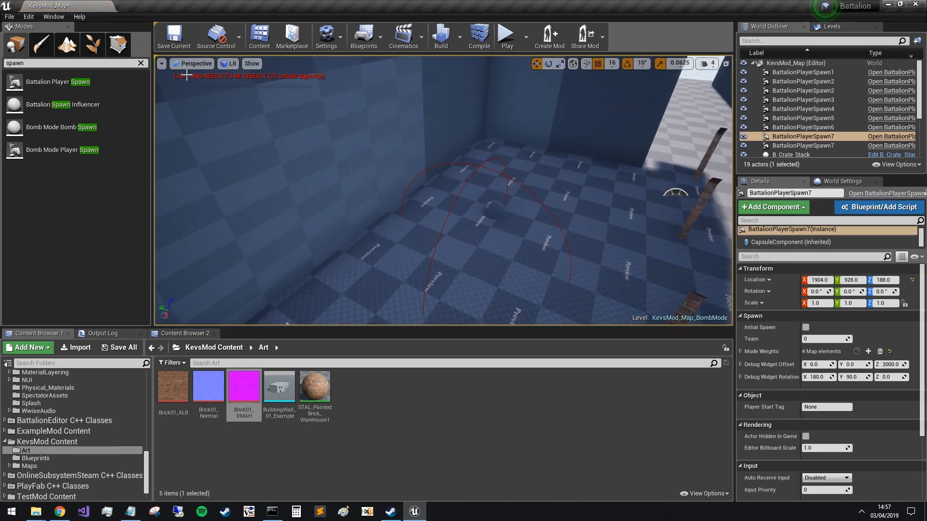
- Place another Battalion Player Spawn inside the brick building at X -512, Y 1328, Z 188
{"action": "left_click_drag", "start_coordinate": [81, 87], "coordinate": [497, 149]}
{"action": "right_click_drag", "start_coordinate": [569, 176], "coordinate": [393, 188]}
{"action": "key", "text": "s"}
{"action": "key", "text": "w"}
{"action": "right_click_drag", "start_coordinate": [693, 216], "coordinate": [628, 206]}
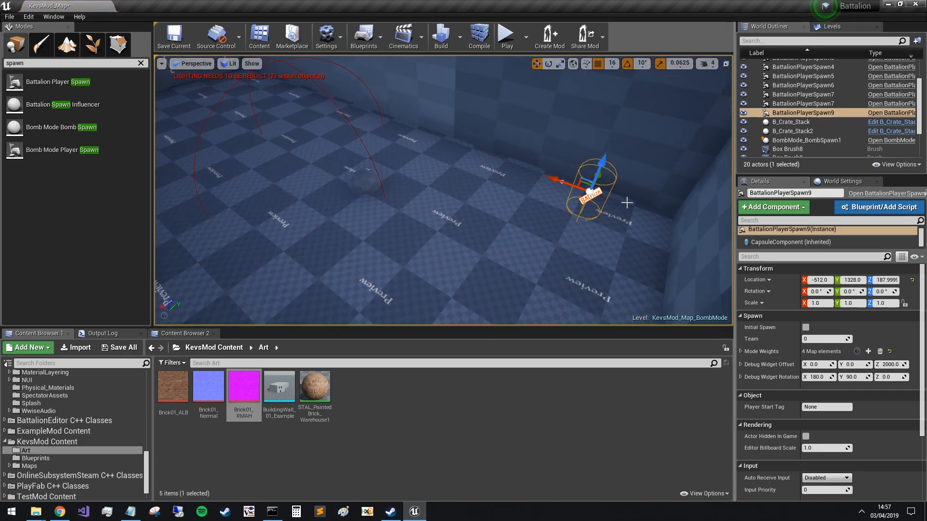
- Rotate the player spawn inside the building to -90° about Z and raise it to Z 252
{"action": "left_click_drag", "start_coordinate": [599, 167], "coordinate": [605, 155]}
{"action": "key", "text": "e"}
{"action": "key", "text": "r"}
{"action": "key", "text": "e"}
{"action": "left_click_drag", "start_coordinate": [608, 217], "coordinate": [609, 220]}
{"action": "key", "text": "w"}
{"action": "left_click_drag", "start_coordinate": [604, 159], "coordinate": [613, 138]}
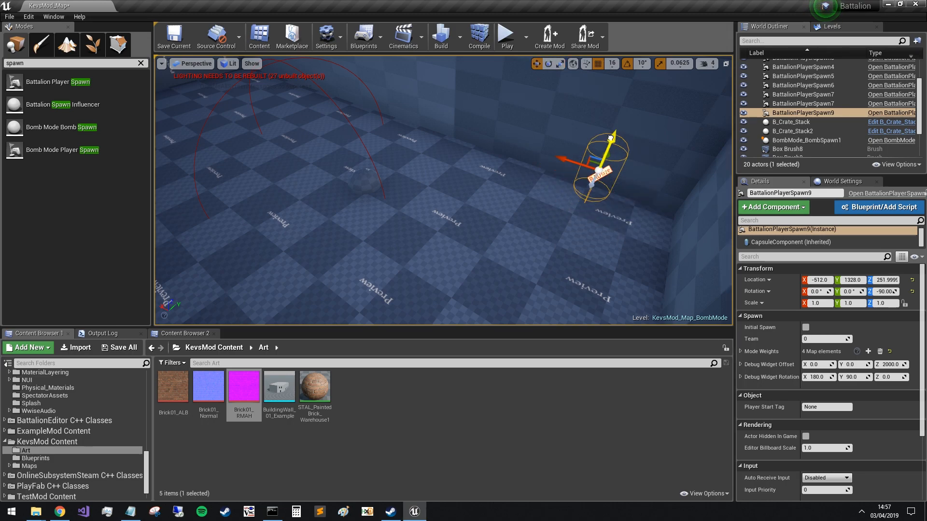
- Move the building's player spawn away from the walls to X -400, Y 1232, Z 268
{"action": "key", "text": "f"}
{"action": "left_click_drag", "start_coordinate": [483, 201], "coordinate": [434, 196]}
{"action": "right_click_drag", "start_coordinate": [435, 195], "coordinate": [434, 195]}
{"action": "left_click_drag", "start_coordinate": [504, 166], "coordinate": [478, 166]}
{"action": "right_click_drag", "start_coordinate": [478, 167], "coordinate": [478, 167]}
{"action": "left_click_drag", "start_coordinate": [649, 223], "coordinate": [619, 226]}
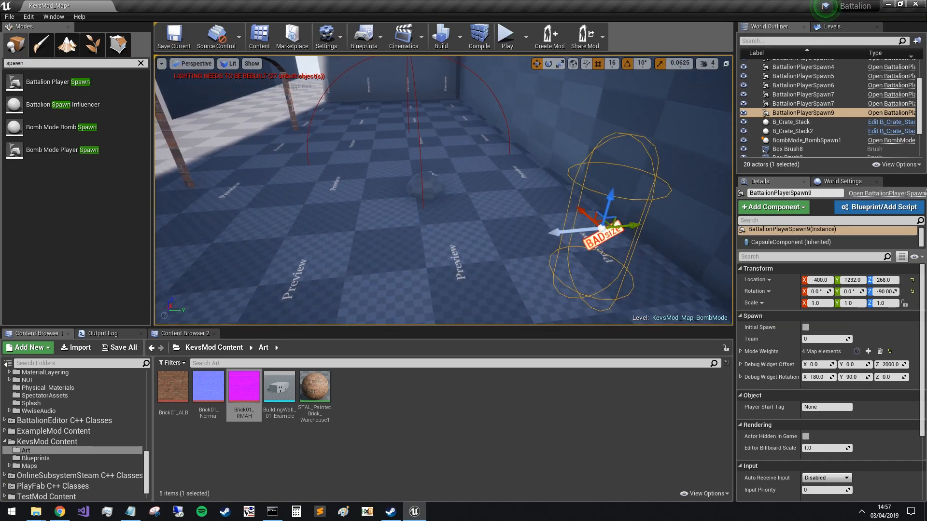
- Open the BuildingWall_01_Example static mesh from the brick building, examine its collision, and return to the map
{"action": "right_click_drag", "start_coordinate": [463, 203], "coordinate": [463, 203]}
{"action": "right_click_drag", "start_coordinate": [475, 137], "coordinate": [476, 137]}
{"action": "left_click", "coordinate": [475, 137]}
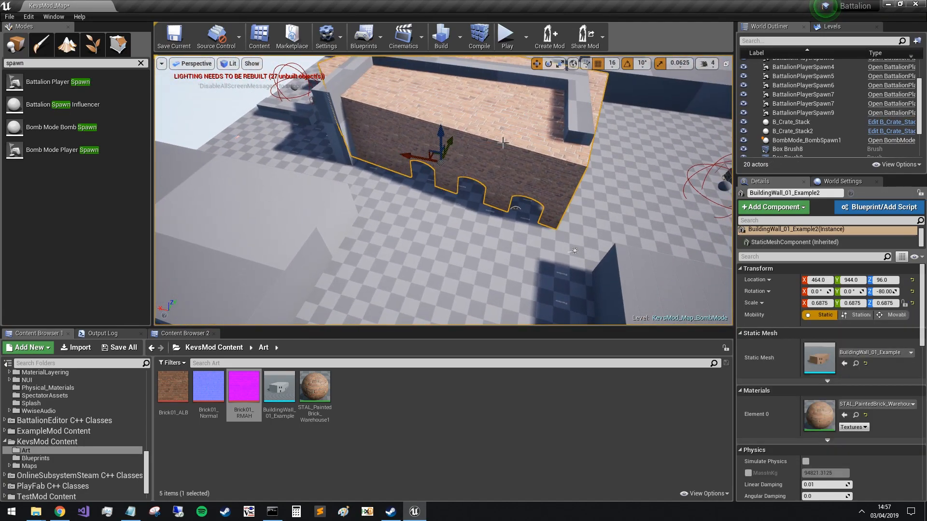
{"action": "double_click", "coordinate": [819, 358]}
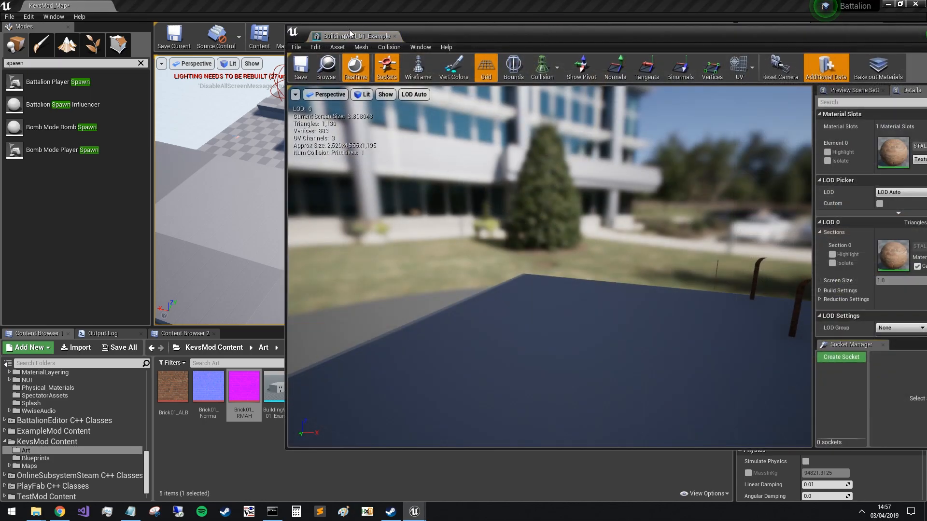
{"action": "left_click_drag", "start_coordinate": [350, 31], "coordinate": [344, 4]}
{"action": "left_click", "coordinate": [261, 66]}
{"action": "right_click_drag", "start_coordinate": [382, 99], "coordinate": [382, 99]}
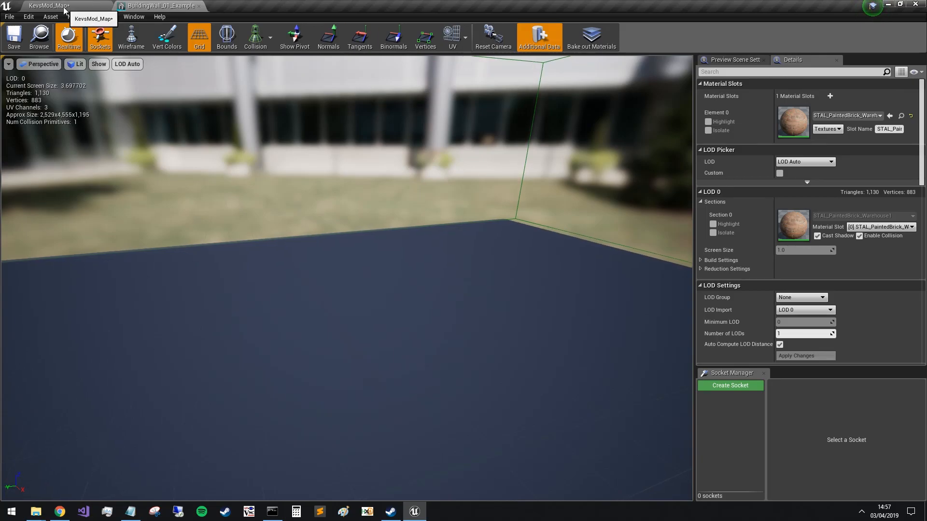
{"action": "left_click", "coordinate": [41, 5]}
- Lower the player spawn inside the brick building to Z 204
{"action": "right_click_drag", "start_coordinate": [377, 152], "coordinate": [388, 174]}
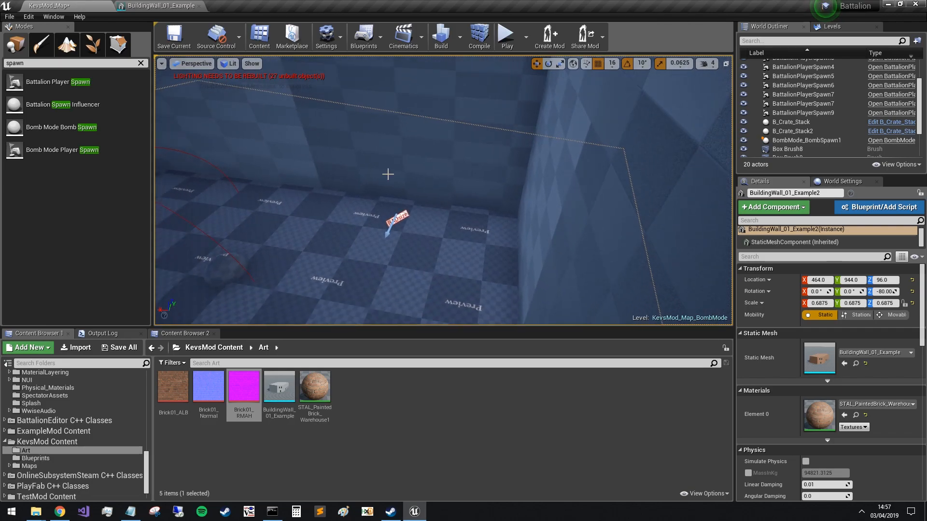
{"action": "left_click", "coordinate": [401, 220]}
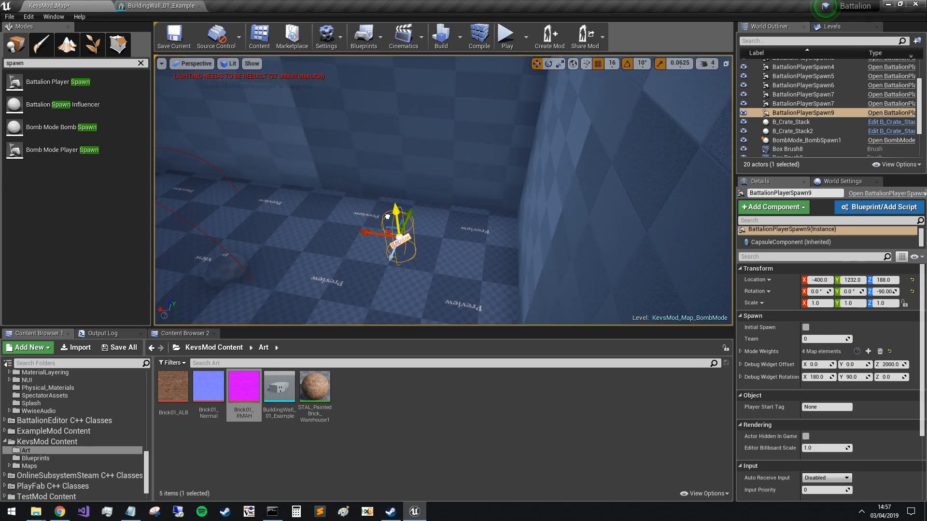
{"action": "key", "text": "f"}
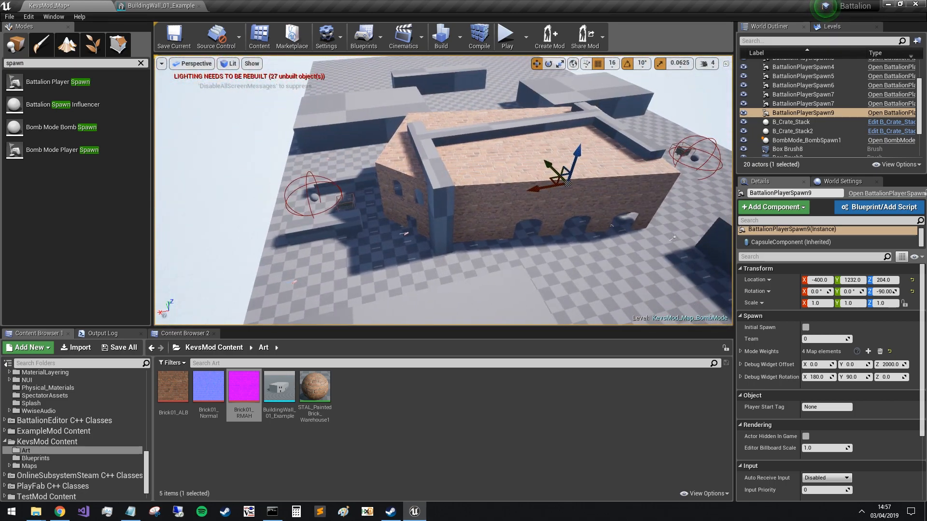
- Place another Battalion Player Spawn at X -3120, Y 768, Z 188 and save the map
{"action": "right_click_drag", "start_coordinate": [401, 220], "coordinate": [352, 217]}
{"action": "left_click_drag", "start_coordinate": [63, 84], "coordinate": [671, 243]}
{"action": "right_click_drag", "start_coordinate": [576, 257], "coordinate": [652, 259]}
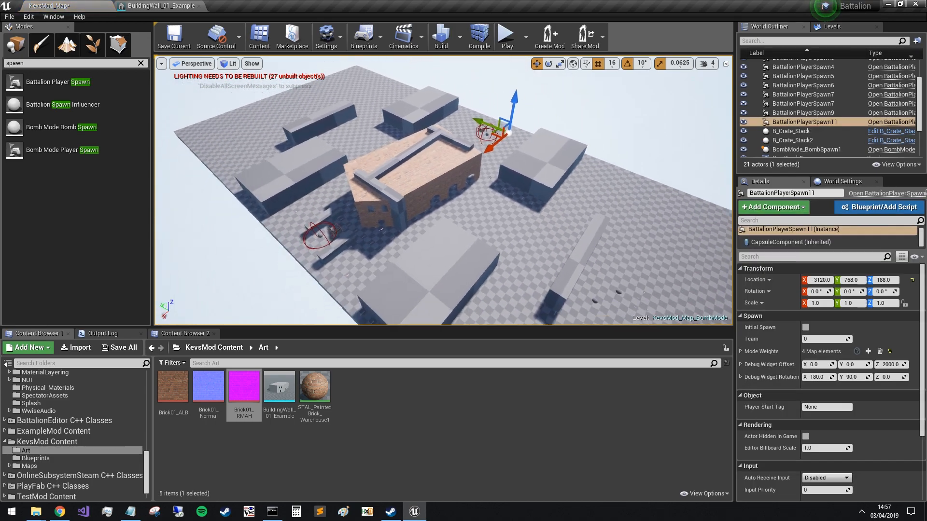
{"action": "right_click_drag", "start_coordinate": [392, 216], "coordinate": [435, 216]}
{"action": "left_click", "coordinate": [181, 39]}
- Create a new landscape of 8 × 8 components with 63x63-quad sections at Z 100, and save the map
{"action": "right_click_drag", "start_coordinate": [376, 179], "coordinate": [507, 191]}
{"action": "left_click", "coordinate": [141, 63]}
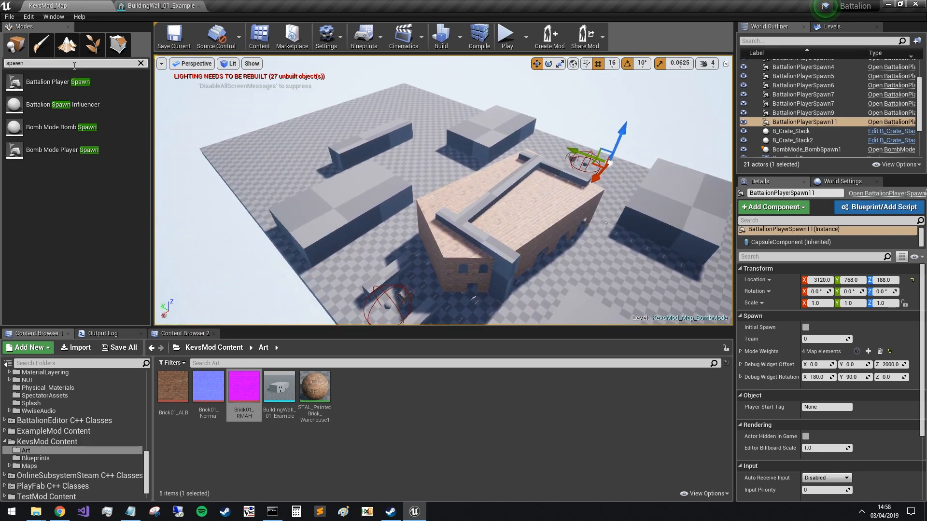
{"action": "left_click", "coordinate": [67, 44]}
{"action": "right_click_drag", "start_coordinate": [303, 134], "coordinate": [410, 123]}
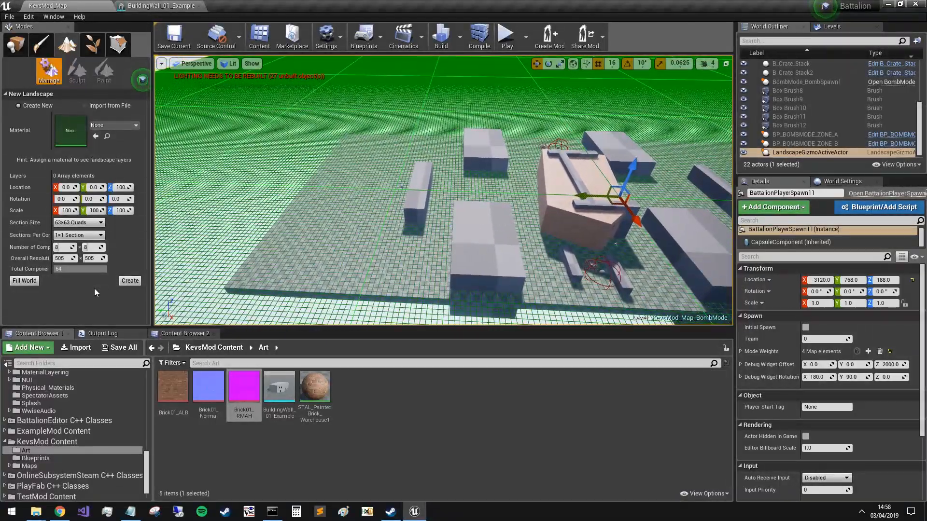
{"action": "left_click", "coordinate": [130, 281]}
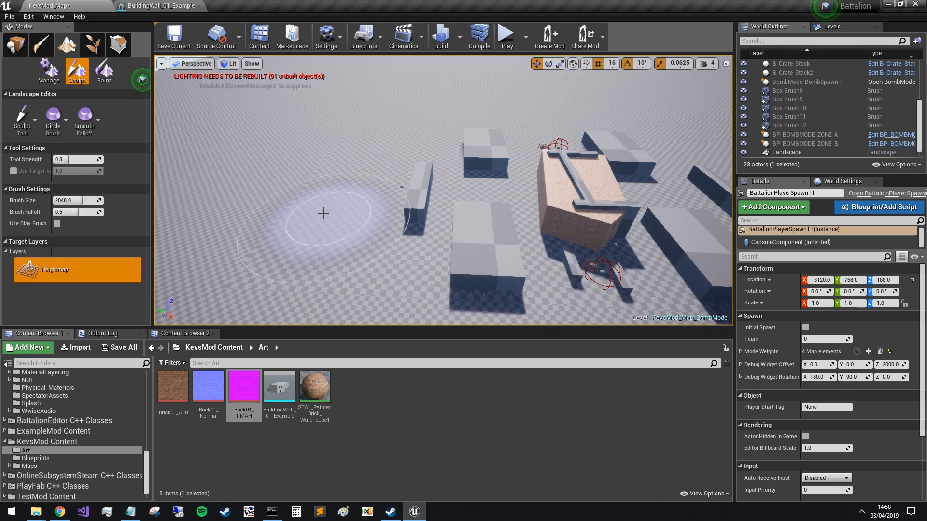
{"action": "left_click", "coordinate": [349, 290]}
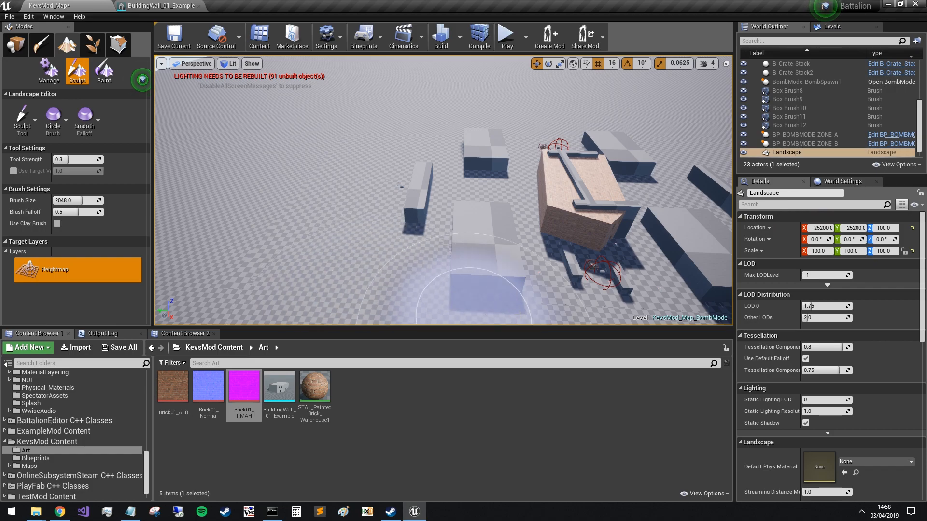
{"action": "key", "text": "w"}
{"action": "mouse_move", "coordinate": [600, 171]}
{"action": "right_mouse_down"}
{"action": "mouse_move", "coordinate": [611, 130]}
{"action": "mouse_move", "coordinate": [710, 172]}
{"action": "right_mouse_up"}
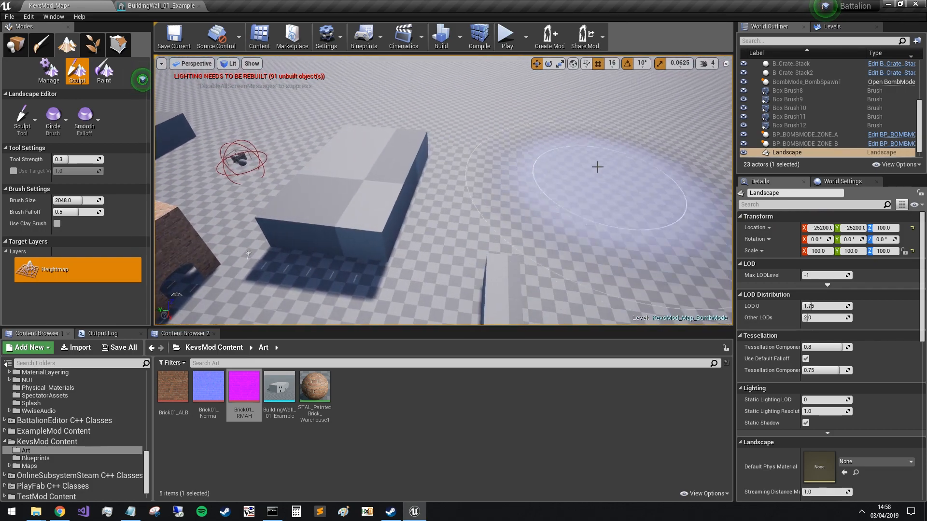
{"action": "right_click_drag", "start_coordinate": [573, 196], "coordinate": [478, 207]}
{"action": "left_click", "coordinate": [174, 36]}
- Return to placement mode and delete the original box brush floor at X -112, Y 0, Z 0 beneath the landscape
{"action": "left_click", "coordinate": [16, 50]}
{"action": "right_click_drag", "start_coordinate": [560, 164], "coordinate": [482, 130]}
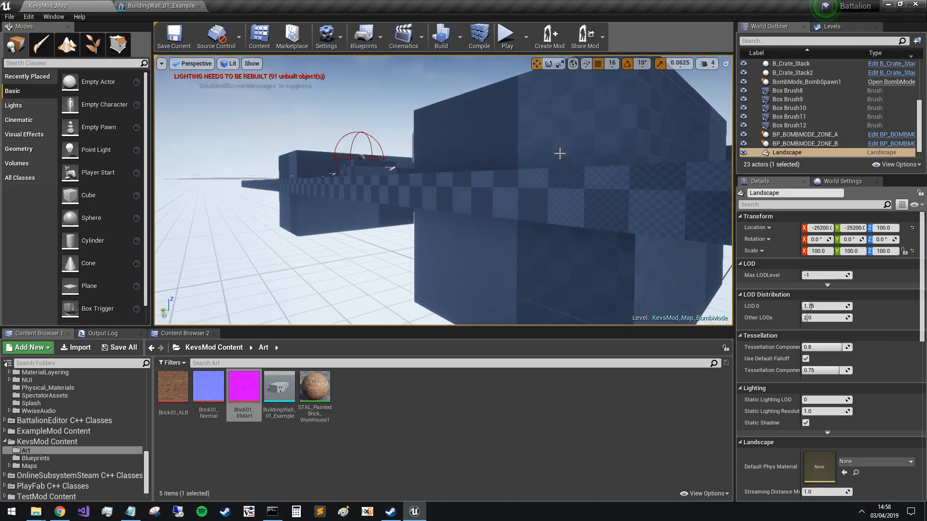
{"action": "left_click", "coordinate": [473, 193]}
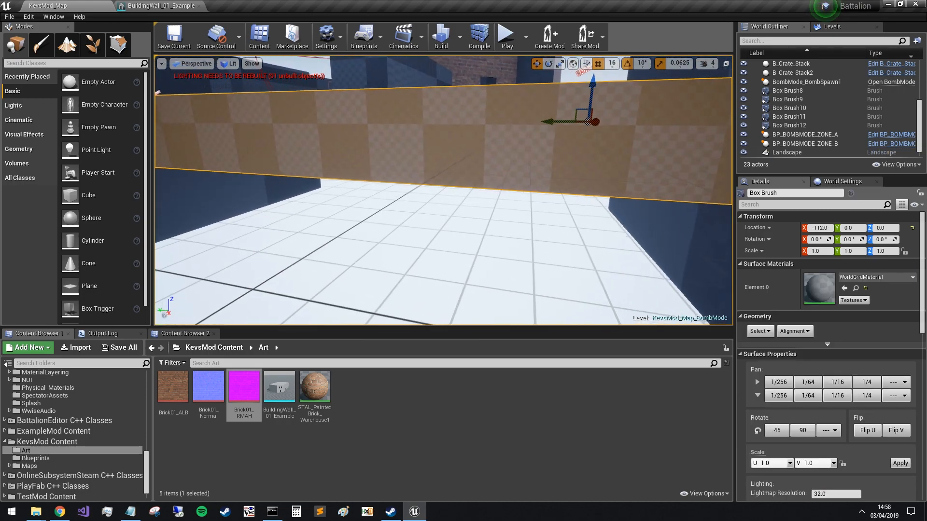
{"action": "key", "text": "Delete"}
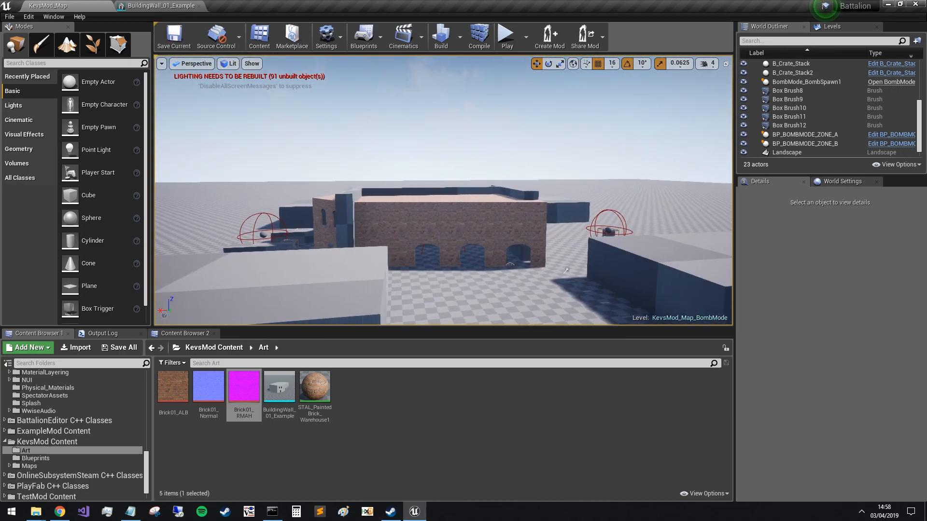
{"action": "right_click_drag", "start_coordinate": [443, 191], "coordinate": [507, 196]}
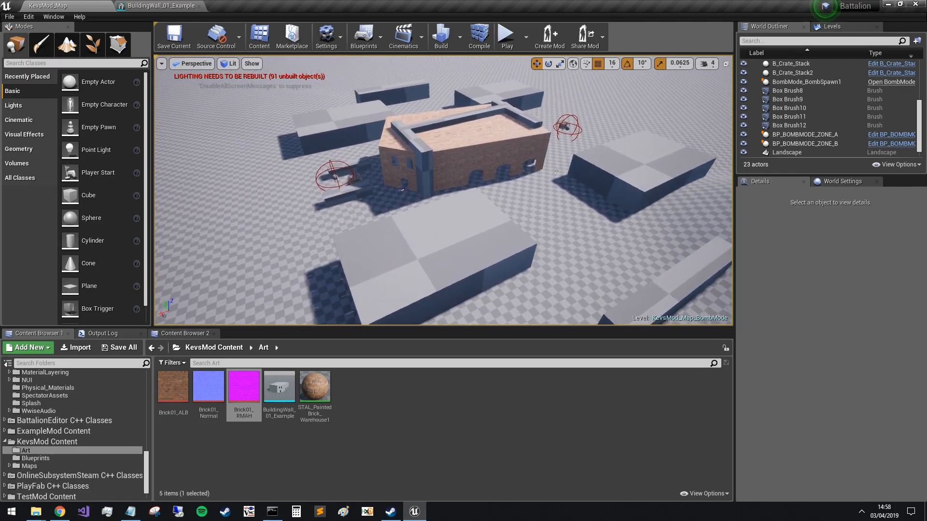
- Move the player spawn outside the brick building's doorway to X 1936, Y 928, Z 220 and save the map
{"action": "mouse_move", "coordinate": [443, 190]}
{"action": "right_mouse_down"}
{"action": "mouse_move", "coordinate": [403, 186]}
{"action": "mouse_move", "coordinate": [447, 185]}
{"action": "right_mouse_up"}
{"action": "right_click_drag", "start_coordinate": [592, 125], "coordinate": [368, 157]}
{"action": "left_click", "coordinate": [467, 236]}
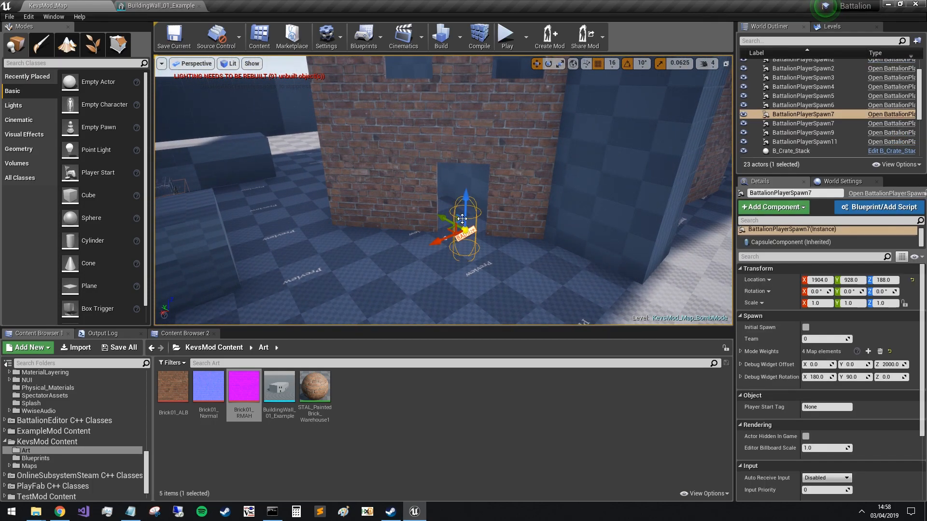
{"action": "right_click_drag", "start_coordinate": [434, 230], "coordinate": [229, 139]}
{"action": "left_click", "coordinate": [174, 37]}
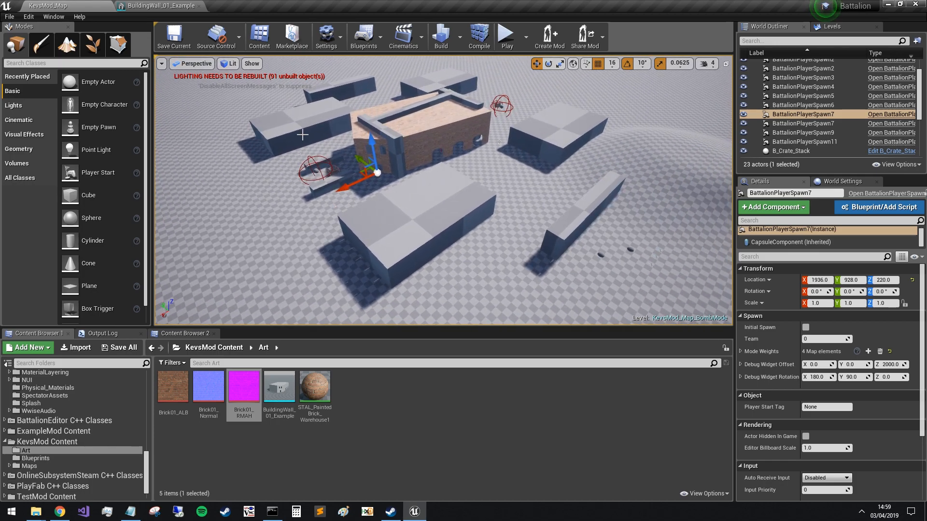
{"action": "right_click_drag", "start_coordinate": [268, 184], "coordinate": [278, 166]}
{"action": "right_click_drag", "start_coordinate": [389, 193], "coordinate": [407, 190]}
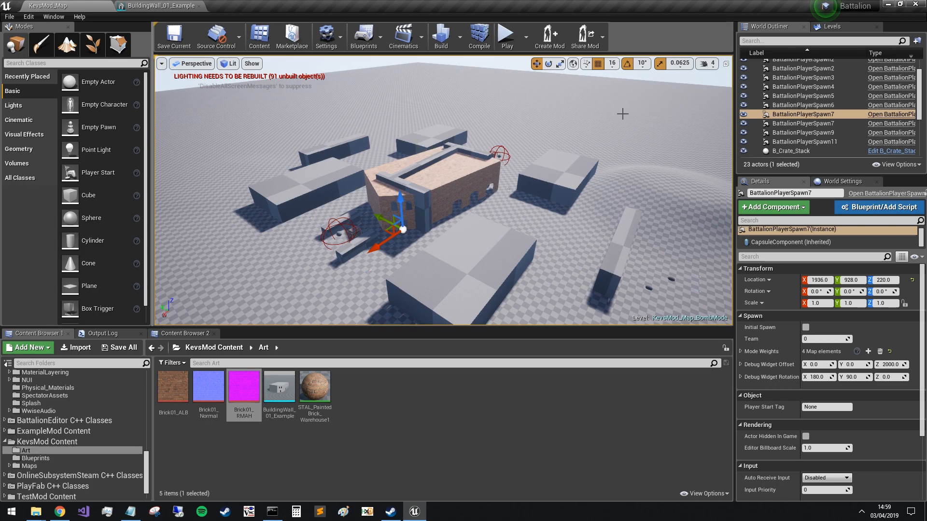
{"action": "right_click_drag", "start_coordinate": [443, 230], "coordinate": [488, 236]}
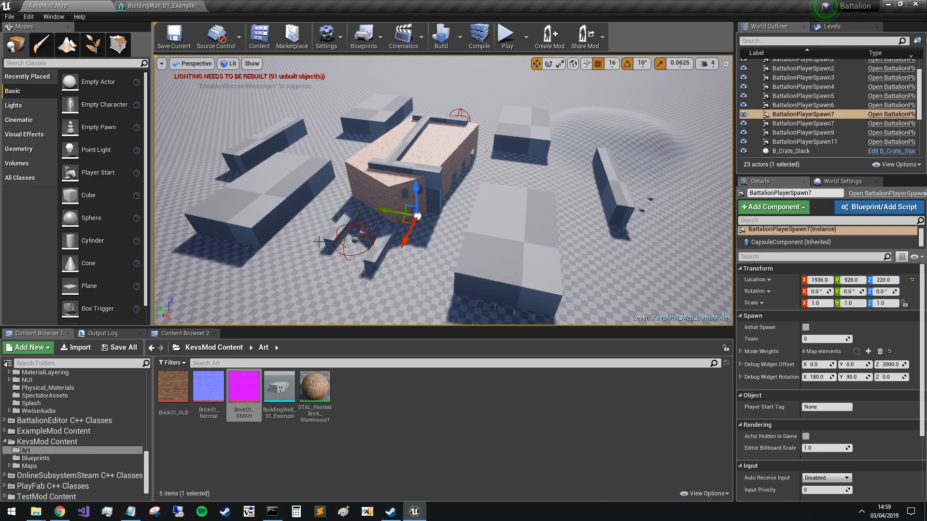
{"action": "key", "text": "s"}
{"action": "right_click_drag", "start_coordinate": [325, 248], "coordinate": [324, 255]}
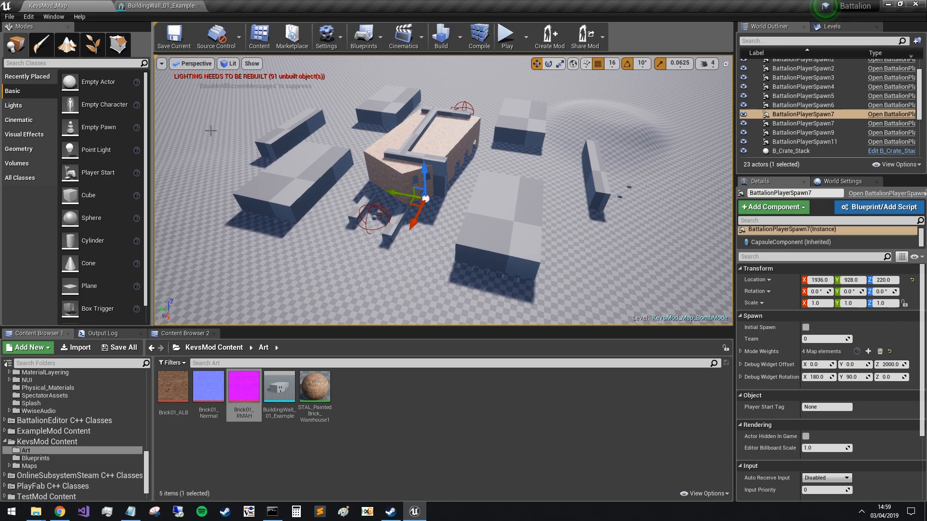
- Search the placeable actors for "light" and place a Lightmass Importance Volume at X 320, Y 1008, Z 224 by the brick building
{"action": "type", "text": "ligh"}
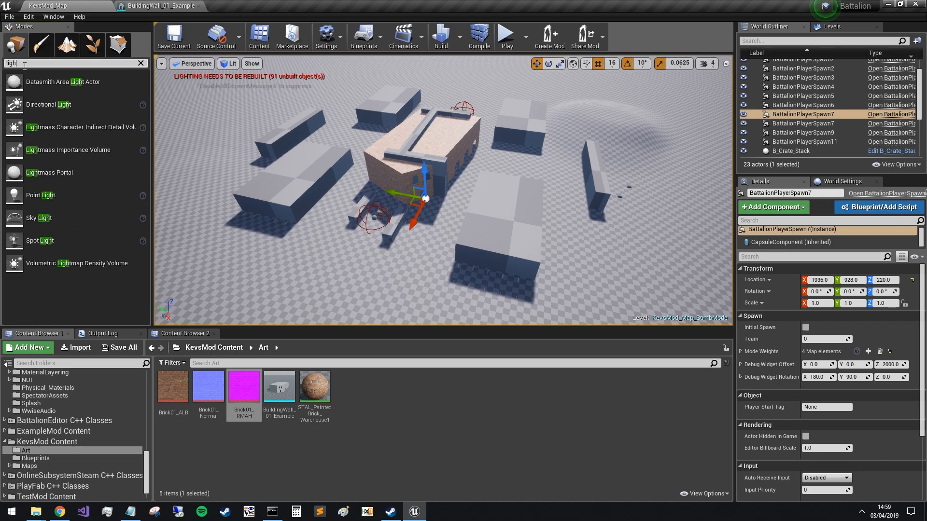
{"action": "type", "text": "t"}
{"action": "left_click_drag", "start_coordinate": [67, 150], "coordinate": [433, 151]}
{"action": "right_click_drag", "start_coordinate": [433, 151], "coordinate": [393, 77]}
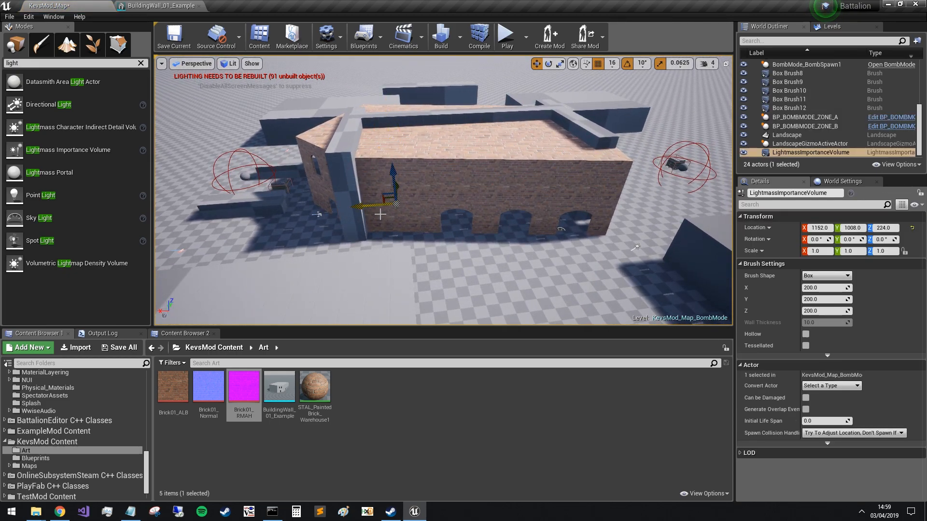
{"action": "right_click_drag", "start_coordinate": [471, 230], "coordinate": [526, 258]}
- Scale the Lightmass Importance Volume up to X 36.375, Y 36.375, Z 24.5 around the blocked-out map
{"action": "key", "text": "e"}
{"action": "key", "text": "r"}
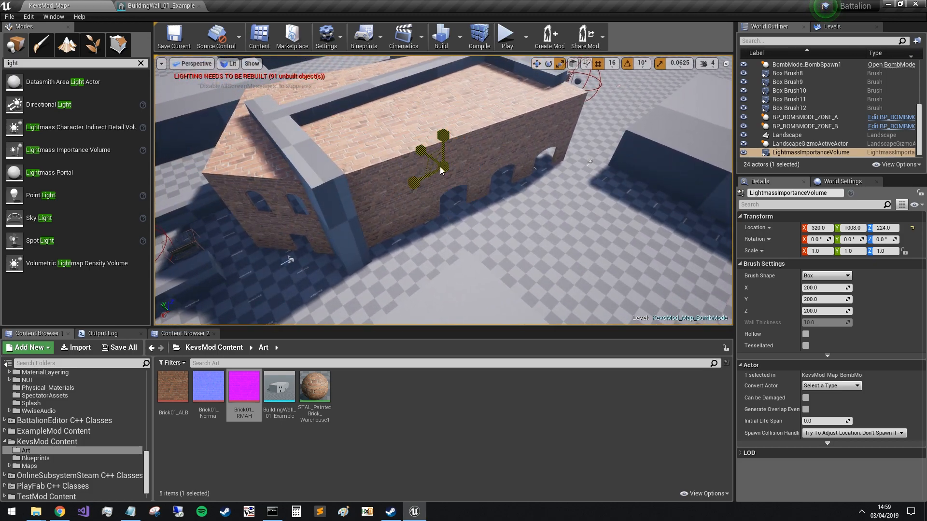
{"action": "left_click_drag", "start_coordinate": [443, 167], "coordinate": [478, 145]}
{"action": "right_click_drag", "start_coordinate": [443, 167], "coordinate": [474, 197]}
{"action": "key", "text": "s"}
{"action": "key", "text": "a"}
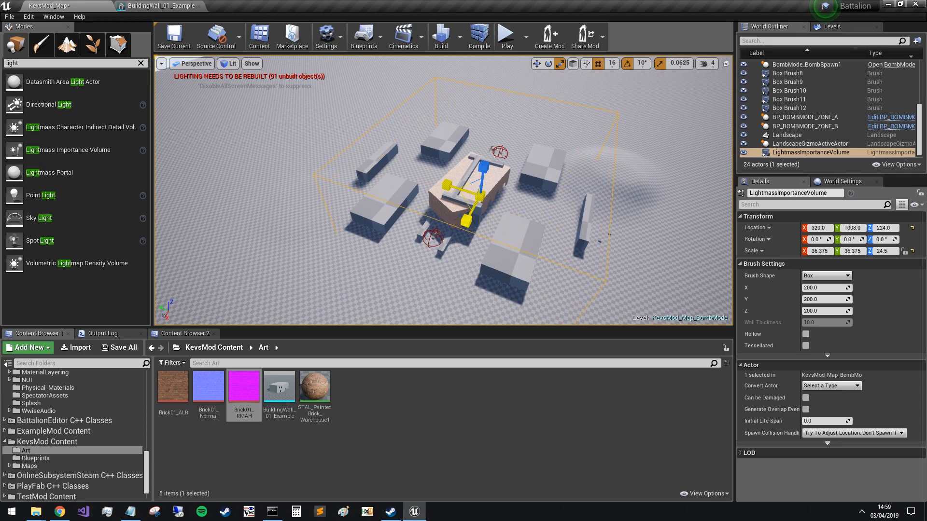
- Widen the Lightmass Importance Volume to scale X 43.3125 and Y 53.25 so it encloses all the outer walls
{"action": "key", "text": "a"}
{"action": "right_click_drag", "start_coordinate": [232, 127], "coordinate": [443, 196]}
{"action": "key", "text": "s"}
{"action": "key", "text": "d"}
{"action": "key", "text": "e"}
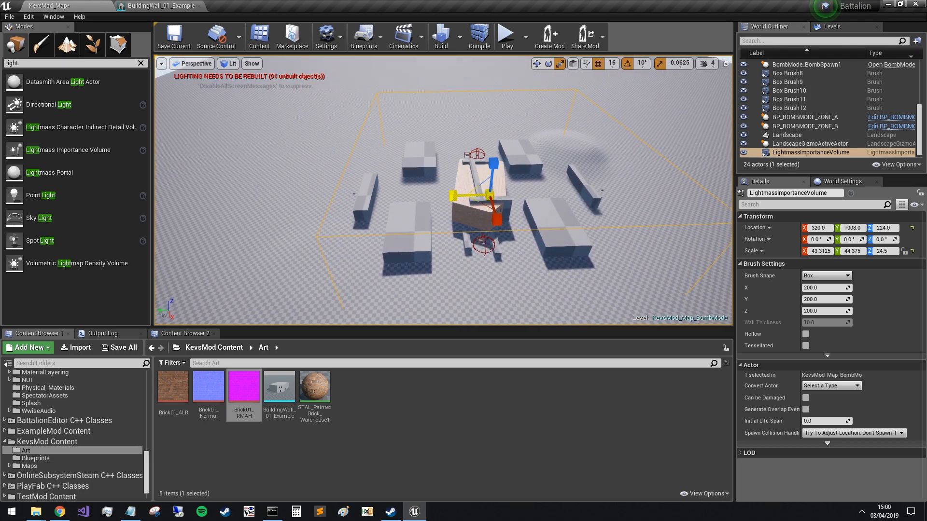
{"action": "left_click_drag", "start_coordinate": [453, 195], "coordinate": [449, 195]}
{"action": "key", "text": "a"}
{"action": "right_click_drag", "start_coordinate": [449, 196], "coordinate": [652, 217]}
{"action": "key", "text": "w"}
{"action": "key", "text": "a"}
{"action": "mouse_move", "coordinate": [482, 188]}
{"action": "right_mouse_down"}
{"action": "mouse_move", "coordinate": [459, 208]}
{"action": "mouse_move", "coordinate": [482, 188]}
{"action": "right_mouse_up"}
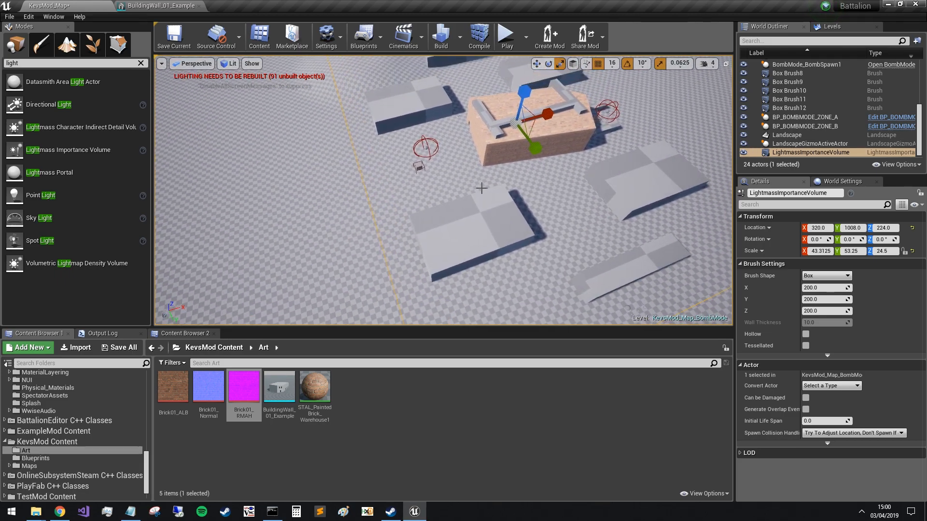
- Check the volume's coverage of the map in the Top view, return to the Perspective view and save the map
{"action": "left_click", "coordinate": [232, 64]}
{"action": "left_click", "coordinate": [193, 64]}
{"action": "left_click", "coordinate": [185, 96]}
{"action": "scroll", "coordinate": [441, 237], "scroll_direction": "down", "scroll_amount": 3}
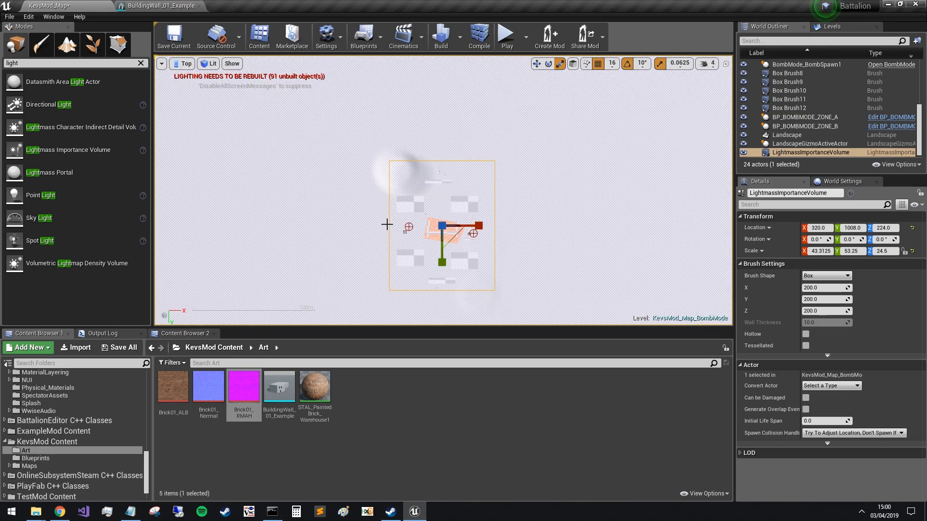
{"action": "left_click", "coordinate": [209, 63]}
{"action": "left_click", "coordinate": [203, 76]}
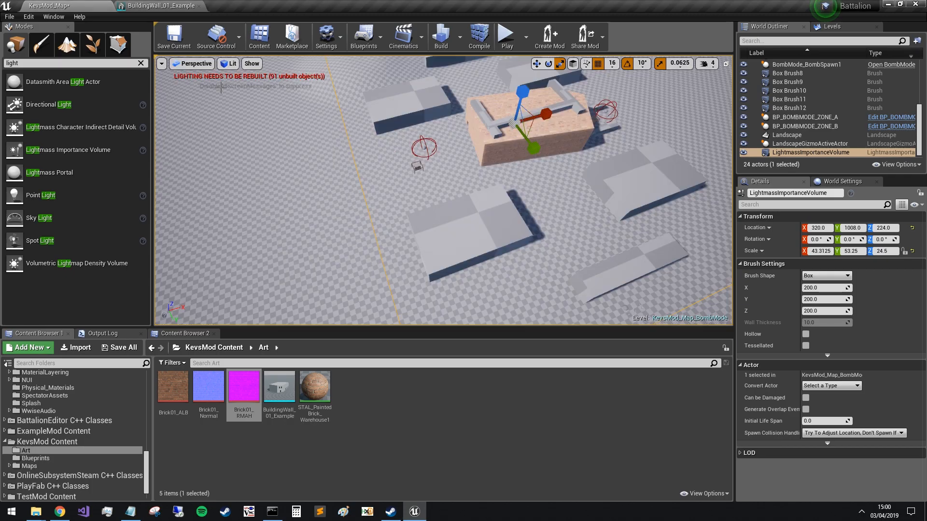
{"action": "left_click", "coordinate": [165, 36]}
- Search the actors of all levels for "dire", select the DirectionalLight and list each actor's level in the World Outliner
{"action": "right_click_drag", "start_coordinate": [371, 130], "coordinate": [410, 117]}
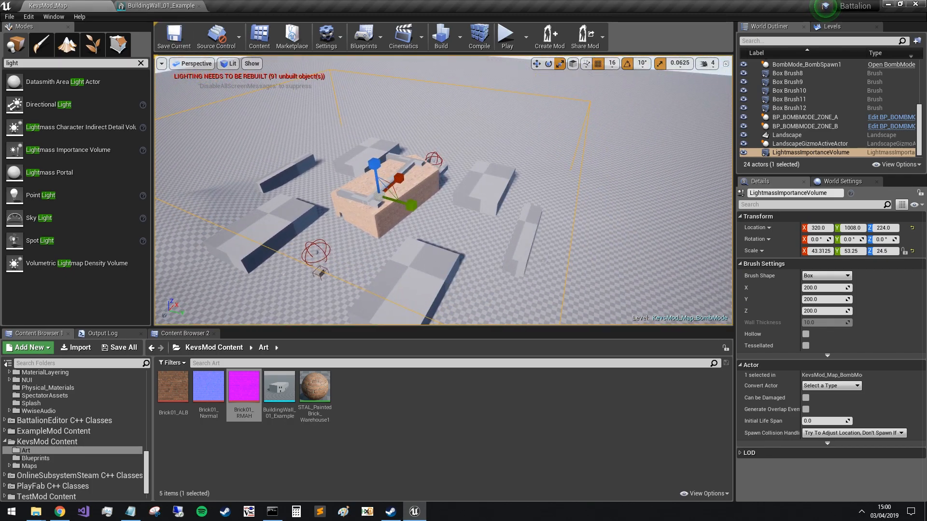
{"action": "scroll", "coordinate": [821, 111], "scroll_direction": "up", "scroll_amount": 5}
{"action": "left_click", "coordinate": [770, 40]}
{"action": "type", "text": "dire"}
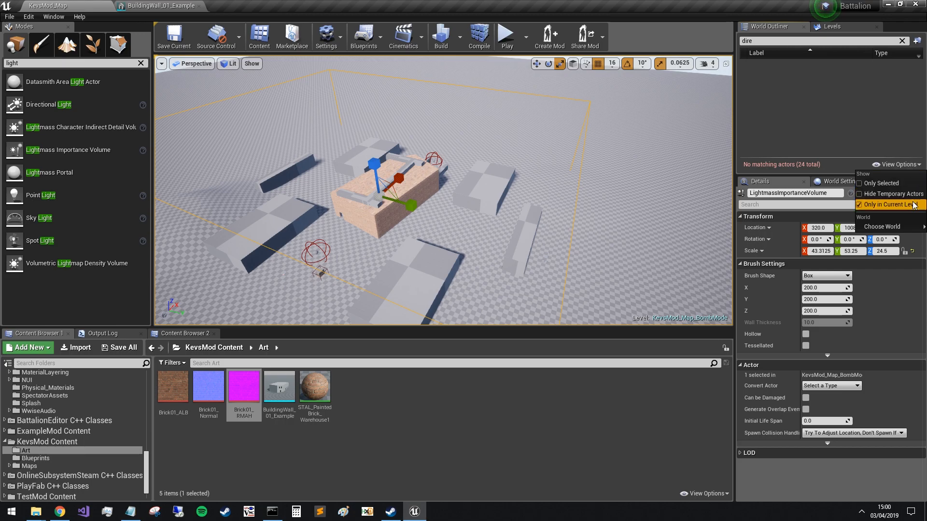
{"action": "left_click", "coordinate": [825, 72]}
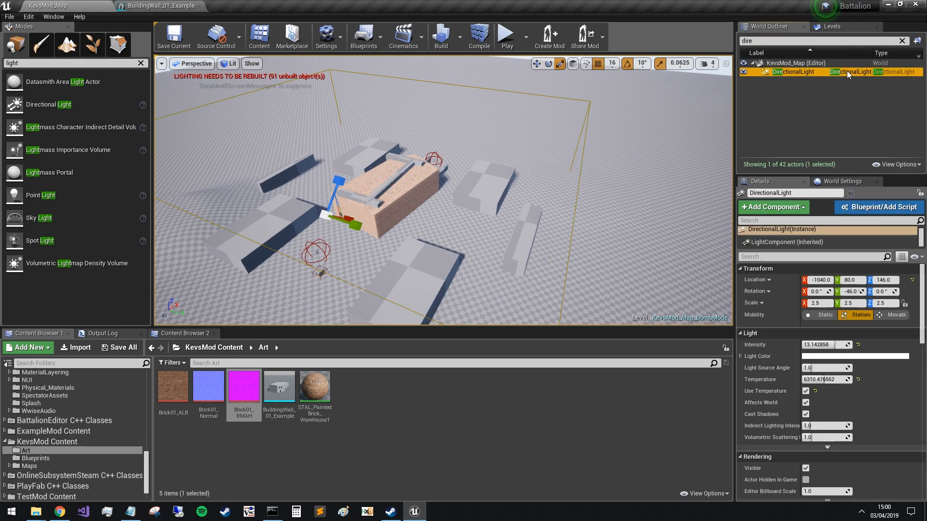
{"action": "left_click", "coordinate": [918, 56]}
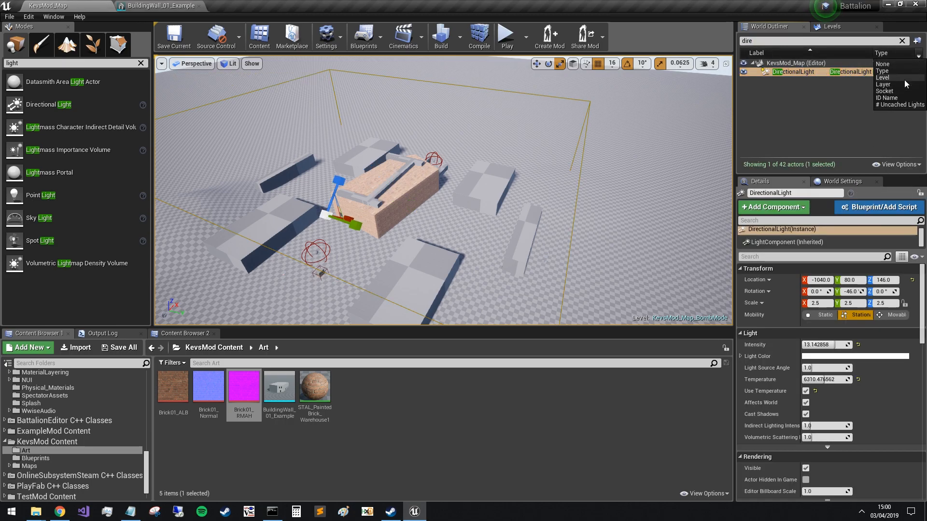
{"action": "left_click", "coordinate": [888, 78]}
- Make the persistent KevsMod_Map level current and limit the World Outliner to actors in the current level
{"action": "left_click_drag", "start_coordinate": [735, 96], "coordinate": [629, 97]}
{"action": "left_click", "coordinate": [724, 26]}
{"action": "double_click", "coordinate": [676, 62]}
{"action": "left_click", "coordinate": [661, 26]}
{"action": "left_click", "coordinate": [897, 164]}
{"action": "left_click", "coordinate": [886, 201]}
{"action": "left_click_drag", "start_coordinate": [631, 112], "coordinate": [688, 102]}
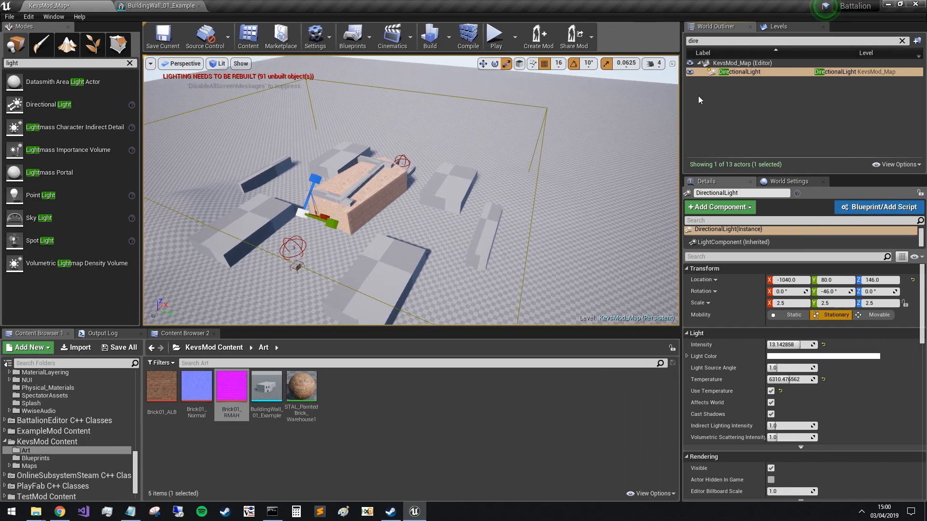
- Try the DirectionalLight with Movable mobility and examine its dynamic shadows around the brick building
{"action": "double_click", "coordinate": [746, 72]}
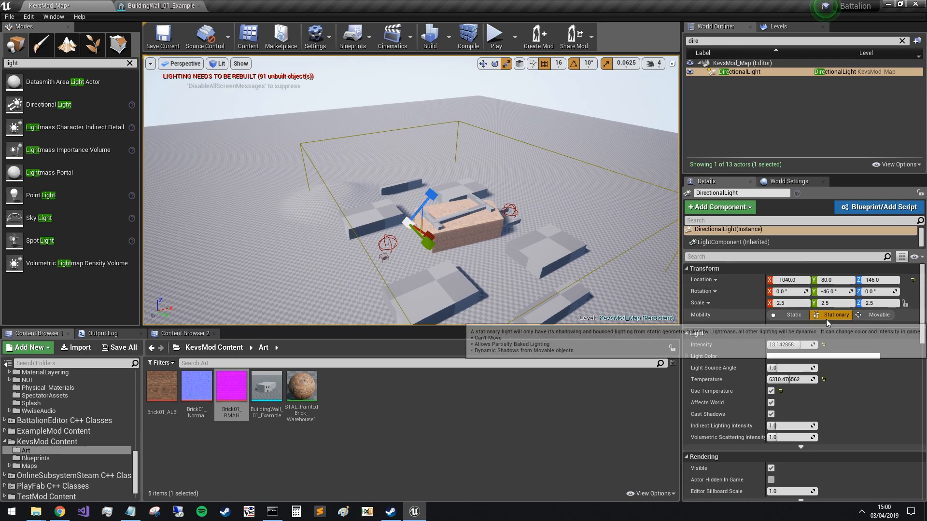
{"action": "left_click", "coordinate": [874, 316]}
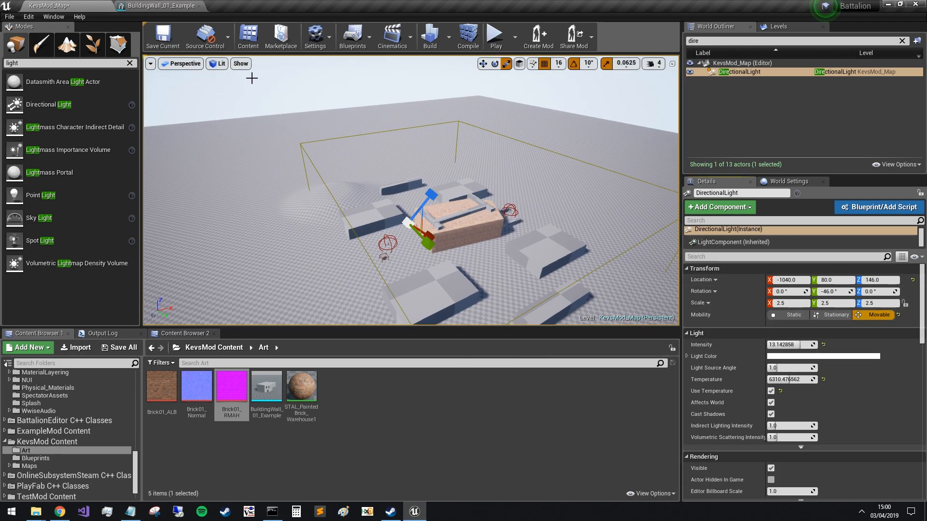
{"action": "key", "text": "w"}
{"action": "right_click_drag", "start_coordinate": [364, 158], "coordinate": [345, 173]}
{"action": "key", "text": "d"}
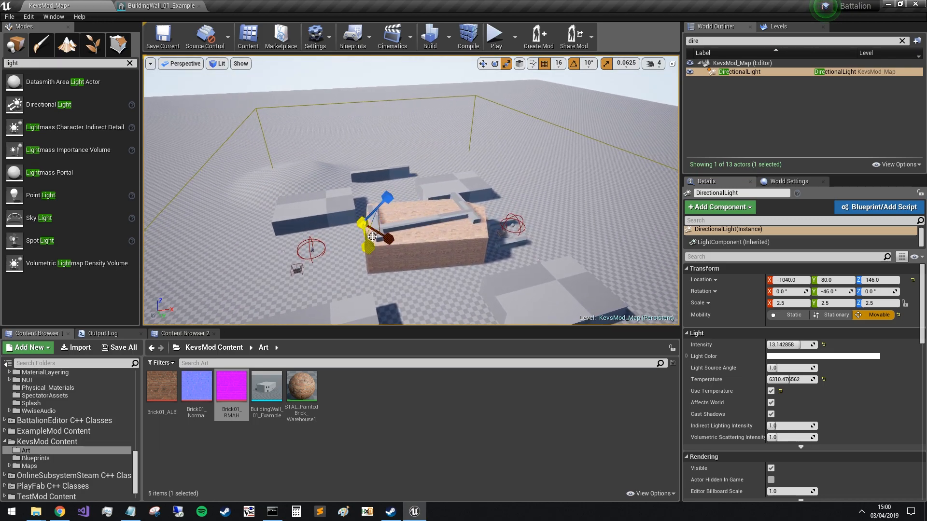
{"action": "key", "text": "w"}
{"action": "key", "text": "a"}
{"action": "right_click_drag", "start_coordinate": [425, 269], "coordinate": [389, 210]}
{"action": "key", "text": "w"}
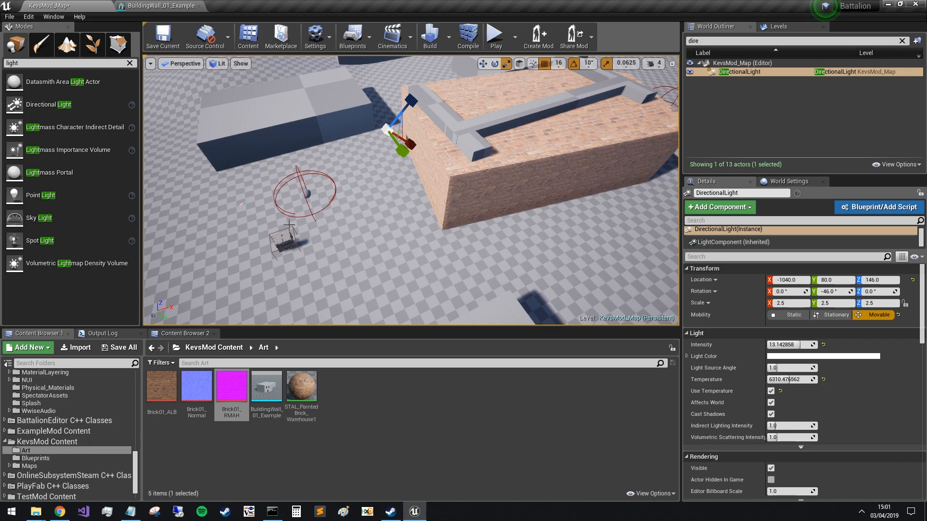
{"action": "right_click_drag", "start_coordinate": [397, 213], "coordinate": [395, 213]}
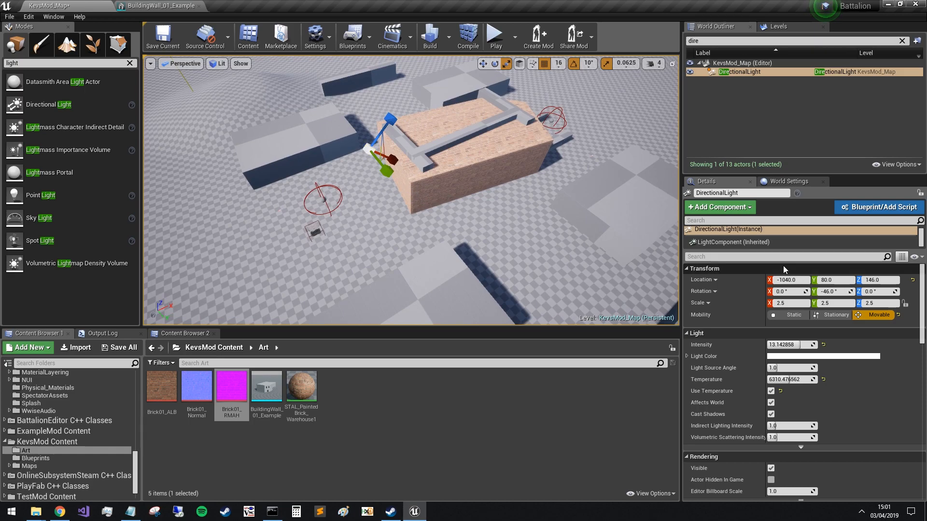
- Set the DirectionalLight's mobility back to Stationary and save the map
{"action": "left_click", "coordinate": [831, 315]}
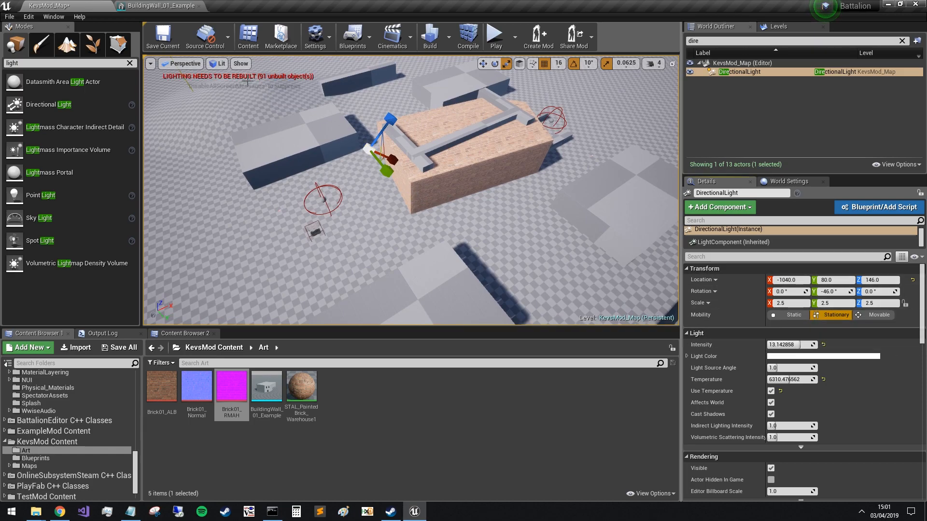
{"action": "key", "text": "ctrl+s"}
{"action": "scroll", "coordinate": [260, 82], "scroll_direction": "down", "scroll_amount": 3}
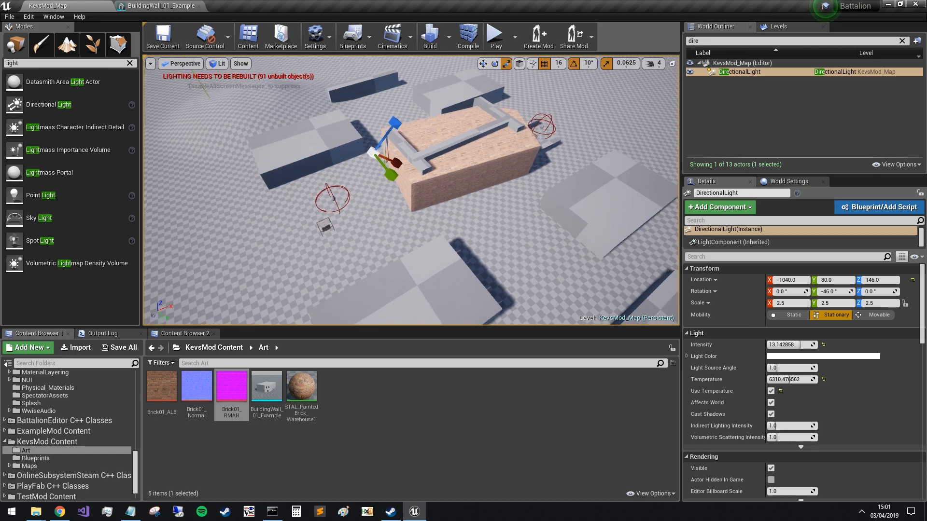
{"action": "right_click_drag", "start_coordinate": [473, 64], "coordinate": [473, 65]}
- Review the lighting quality levels, build only the lighting and allow SwarmAgent through the firewall on private networks
{"action": "left_click", "coordinate": [450, 37]}
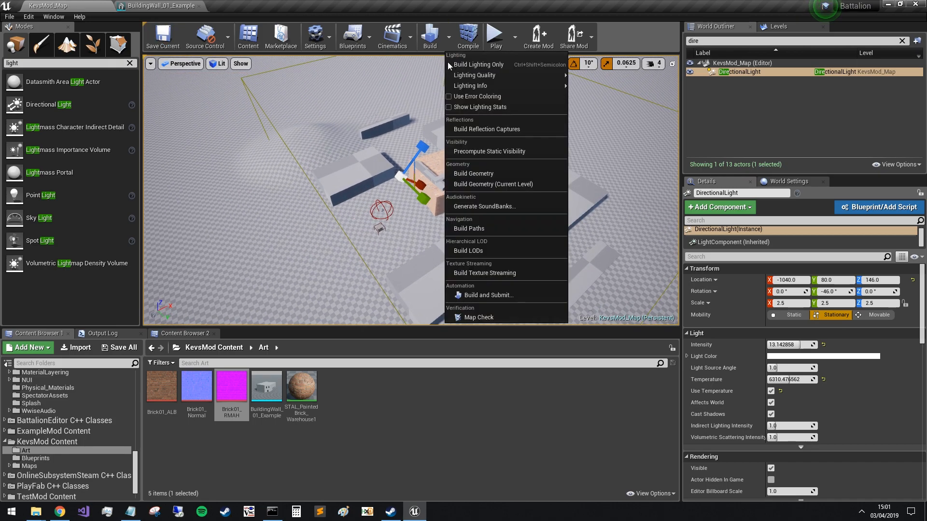
{"action": "mouse_move", "coordinate": [477, 75]}
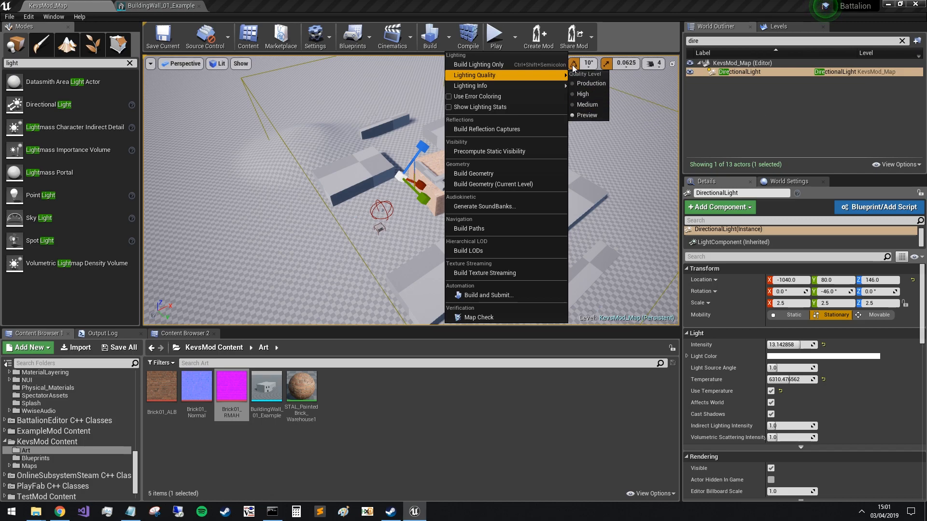
{"action": "left_click", "coordinate": [500, 66]}
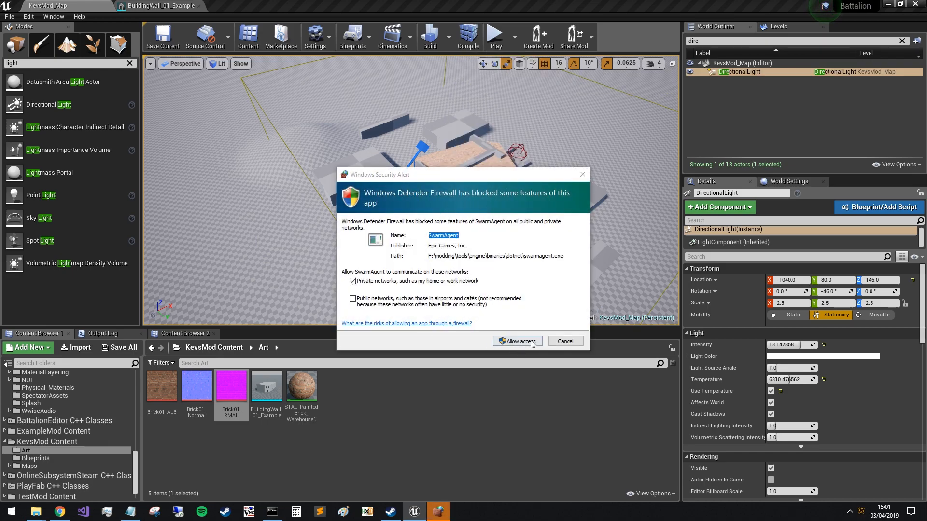
{"action": "left_click", "coordinate": [529, 341]}
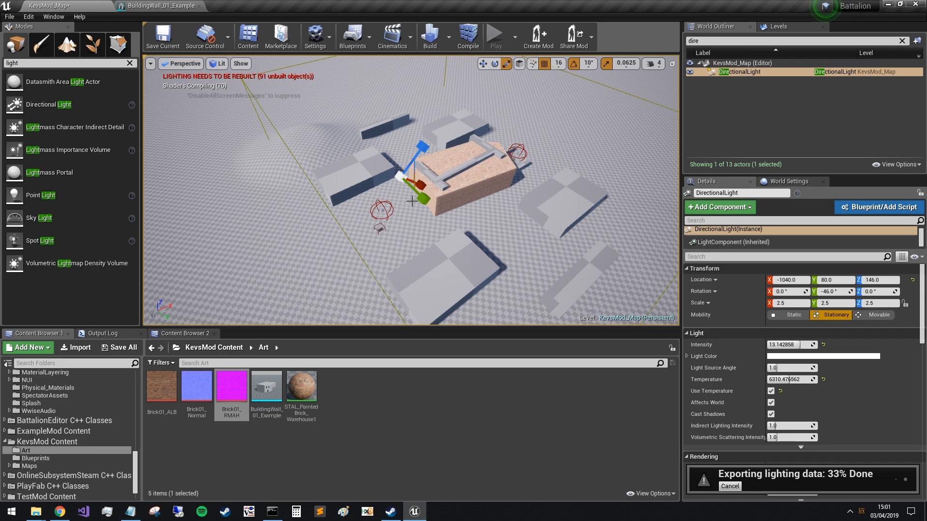
- Follow the lighting build in the Swarm Agent window, then close that window
{"action": "right_click", "coordinate": [413, 202]}
{"action": "left_click", "coordinate": [415, 217]}
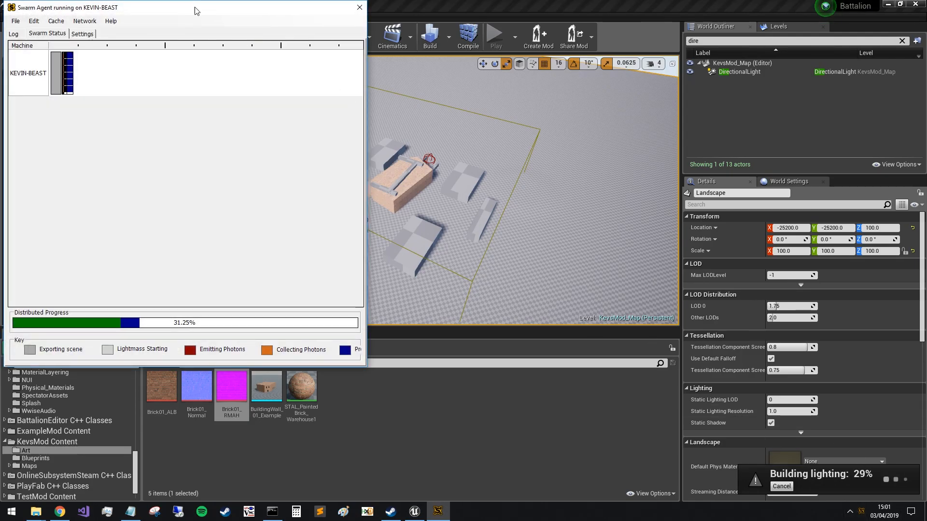
{"action": "left_click_drag", "start_coordinate": [193, 11], "coordinate": [656, 66]}
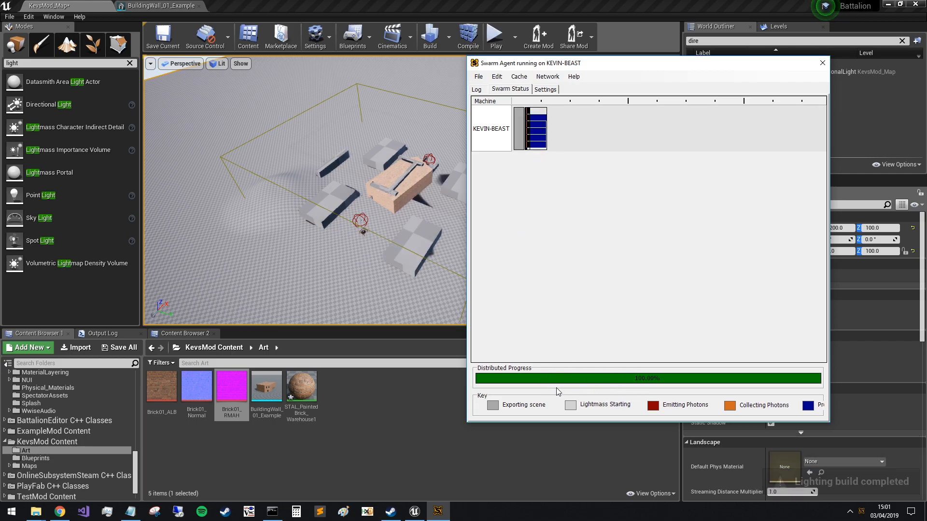
{"action": "left_click", "coordinate": [822, 62]}
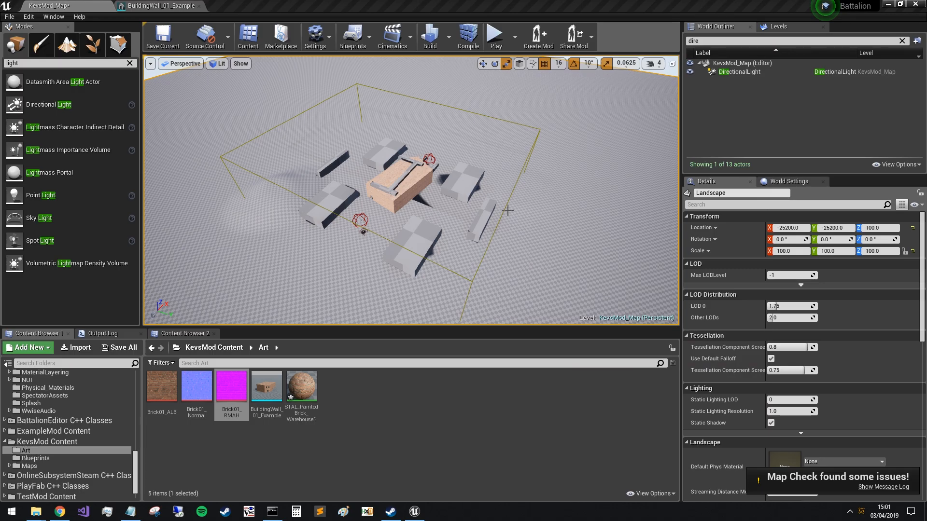
- Inspect the baked shadows and move the brick building mesh along the X axis to X -432
{"action": "key", "text": "w"}
{"action": "right_click_drag", "start_coordinate": [411, 190], "coordinate": [312, 189]}
{"action": "key", "text": "s"}
{"action": "key", "text": "a"}
{"action": "key", "text": "d"}
{"action": "right_click_drag", "start_coordinate": [494, 220], "coordinate": [486, 220]}
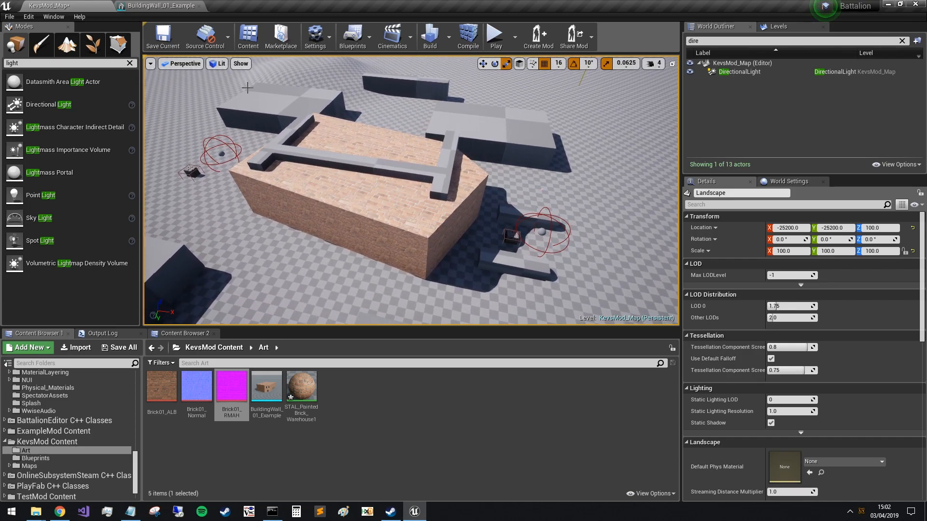
{"action": "right_click_drag", "start_coordinate": [406, 176], "coordinate": [318, 171]}
{"action": "left_click", "coordinate": [319, 171]}
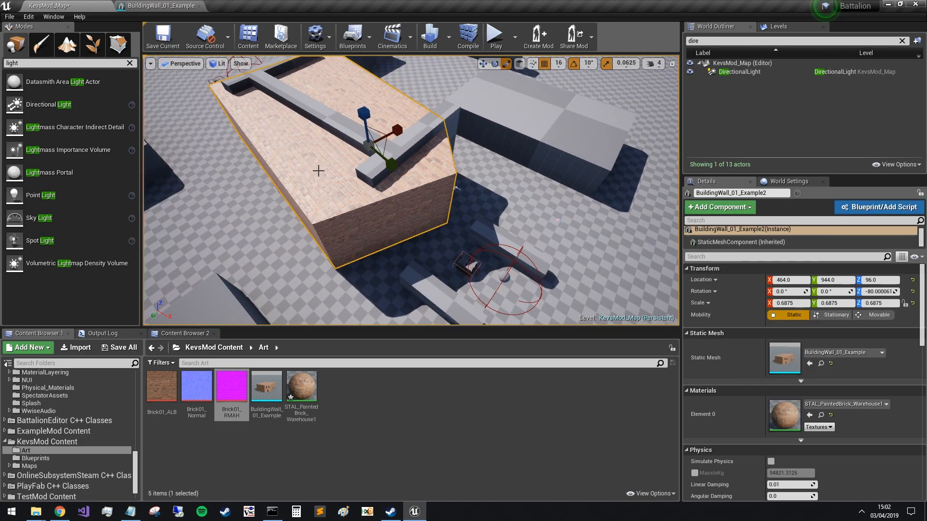
{"action": "left_click_drag", "start_coordinate": [391, 159], "coordinate": [355, 145]}
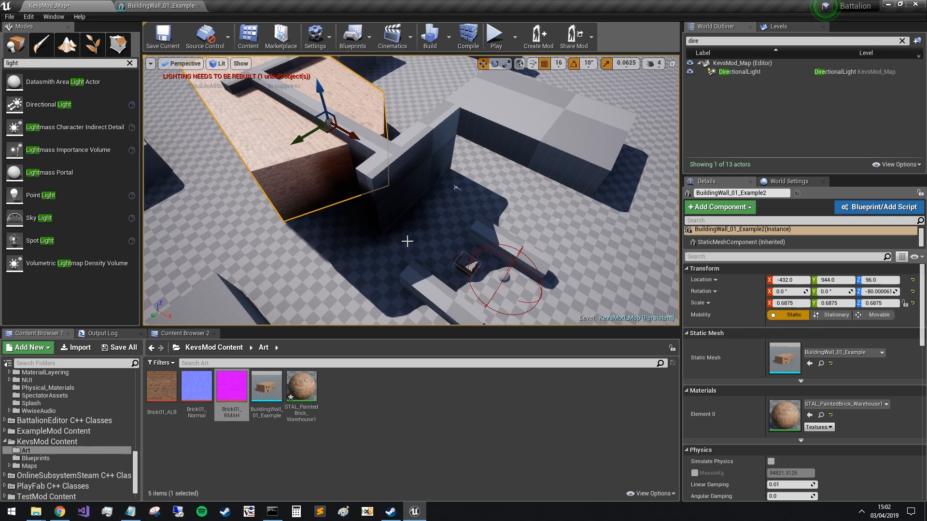
- Try moving the brick building mesh along the Y axis to 2896 to inspect the baked shadows, and undo the building moves
{"action": "left_click_drag", "start_coordinate": [315, 141], "coordinate": [162, 206]}
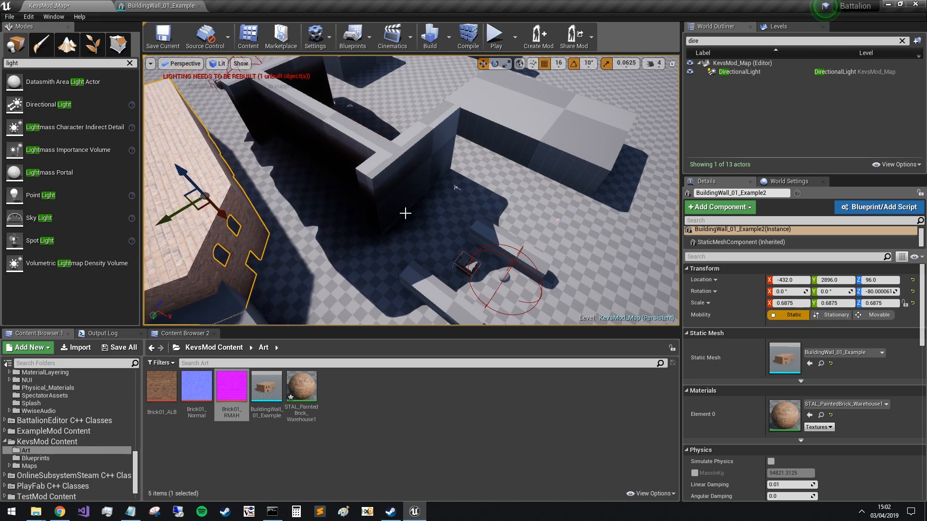
{"action": "right_click_drag", "start_coordinate": [389, 237], "coordinate": [405, 191]}
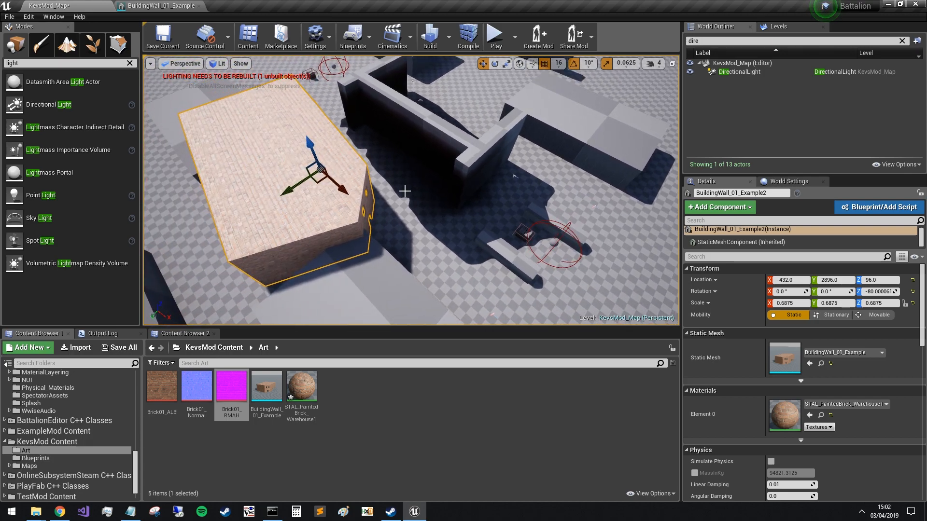
{"action": "key", "text": "ctrl+z"}
{"action": "key", "text": "ctrl+z"}
{"action": "key", "text": "ctrl+z"}
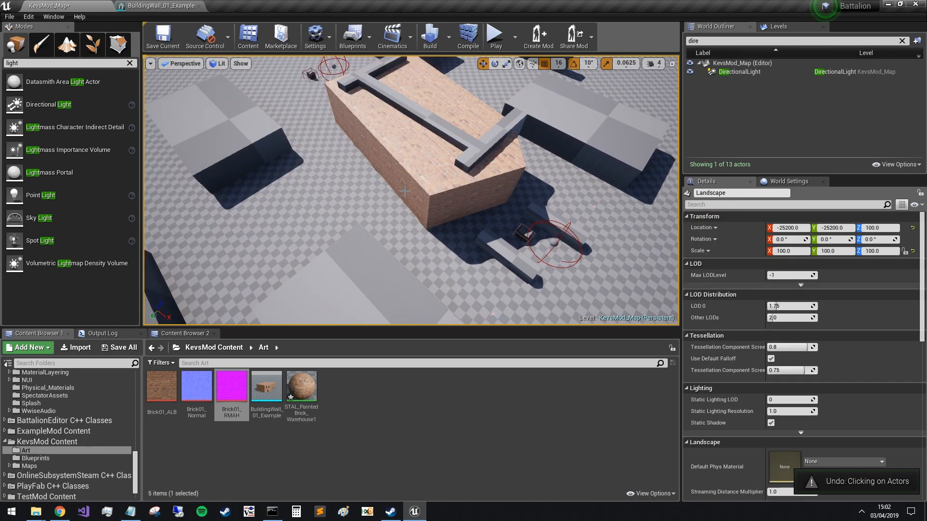
{"action": "right_click_drag", "start_coordinate": [270, 164], "coordinate": [309, 120]}
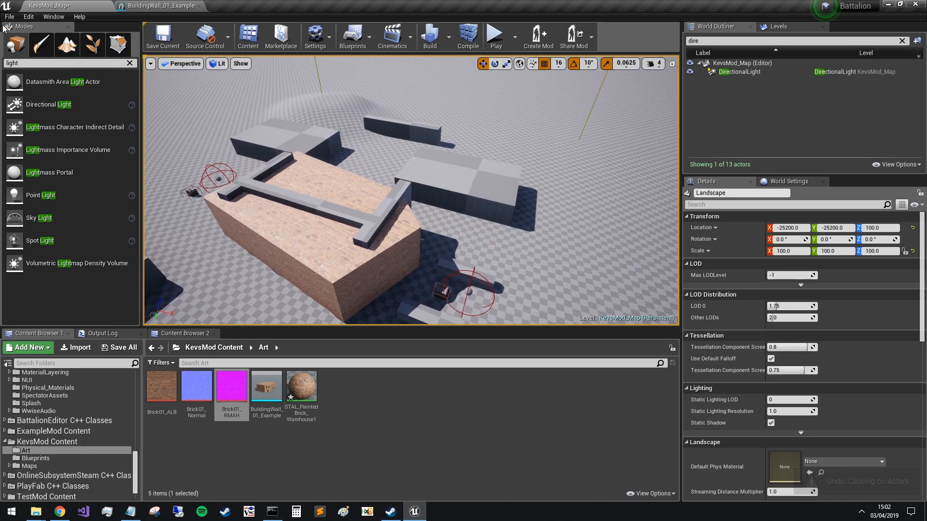
- Save the map with its built data and locate the KevsMod_Map_BuiltData asset in KevsMod Content/Maps
{"action": "left_click", "coordinate": [8, 18]}
{"action": "left_click", "coordinate": [22, 96]}
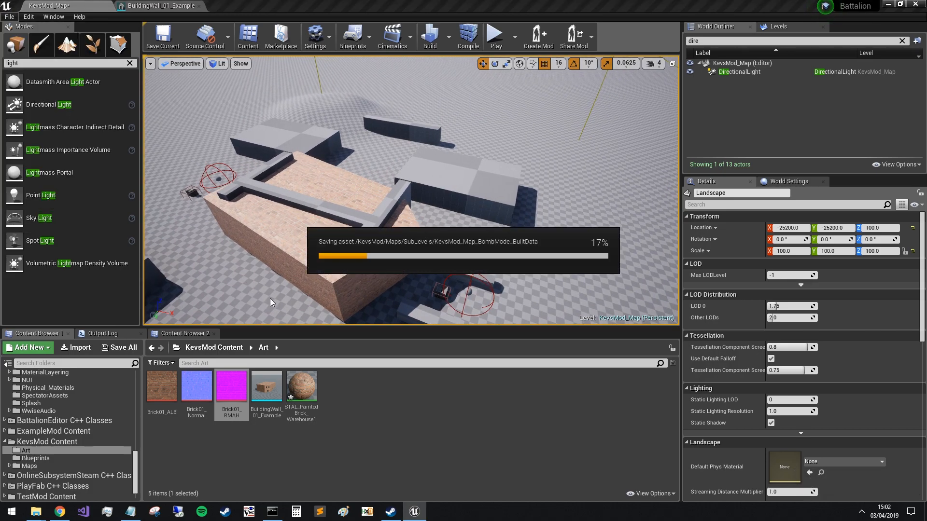
{"action": "left_click", "coordinate": [213, 347]}
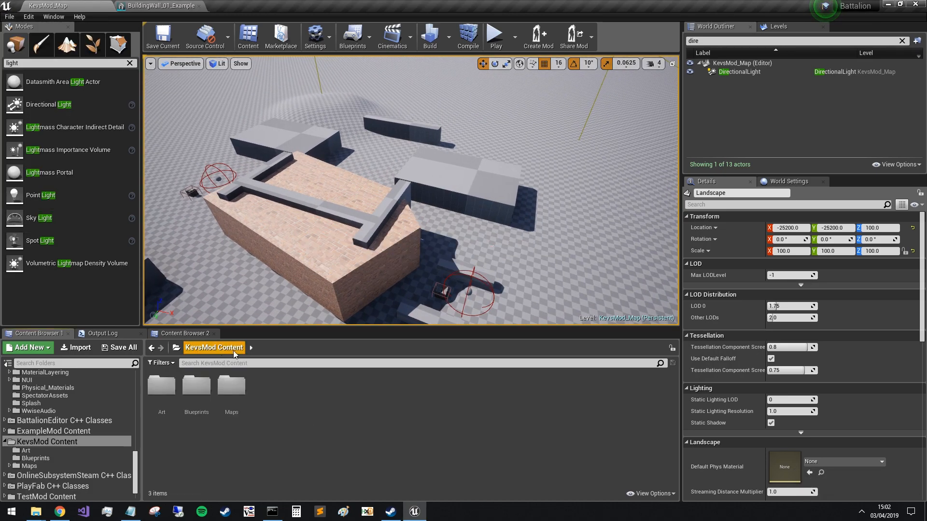
{"action": "double_click", "coordinate": [232, 386]}
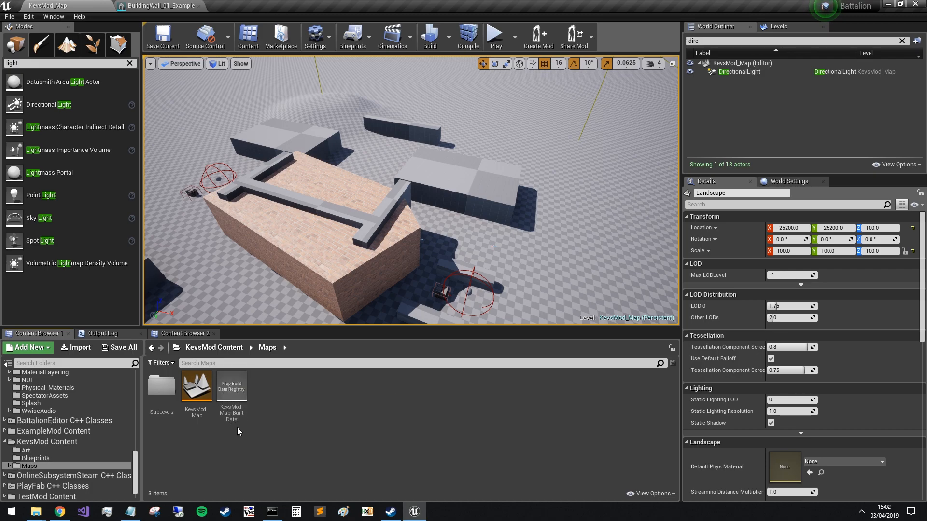
{"action": "left_click", "coordinate": [243, 415]}
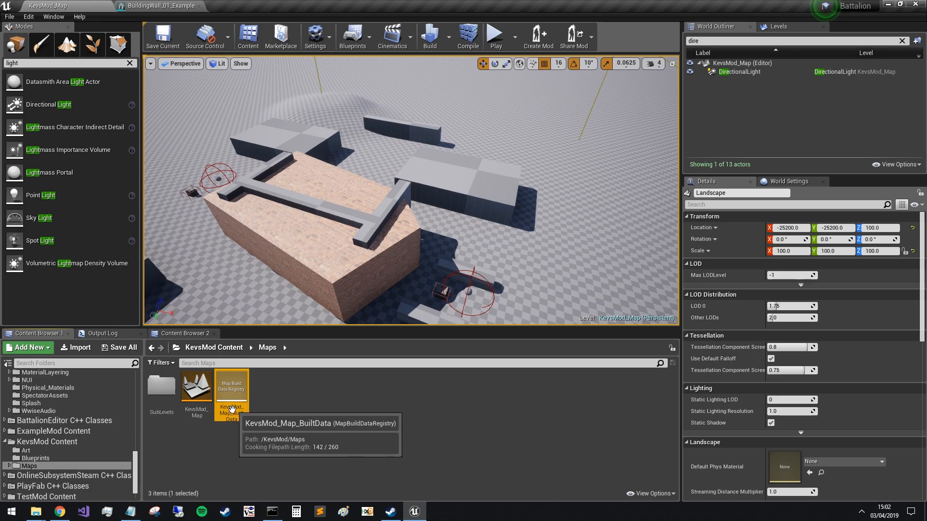
{"action": "key", "text": "s"}
{"action": "right_click_drag", "start_coordinate": [416, 260], "coordinate": [346, 261]}
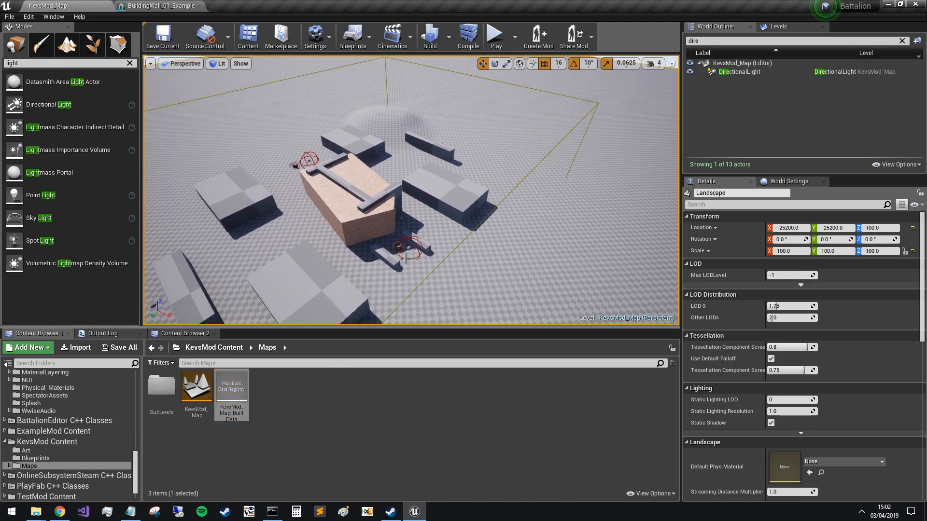
- Open the AimMap_01 level from Content/Maps/Final_Maps and dismiss its message log
{"action": "scroll", "coordinate": [71, 404], "scroll_direction": "up", "scroll_amount": 4}
{"action": "scroll", "coordinate": [49, 396], "scroll_direction": "up", "scroll_amount": 4}
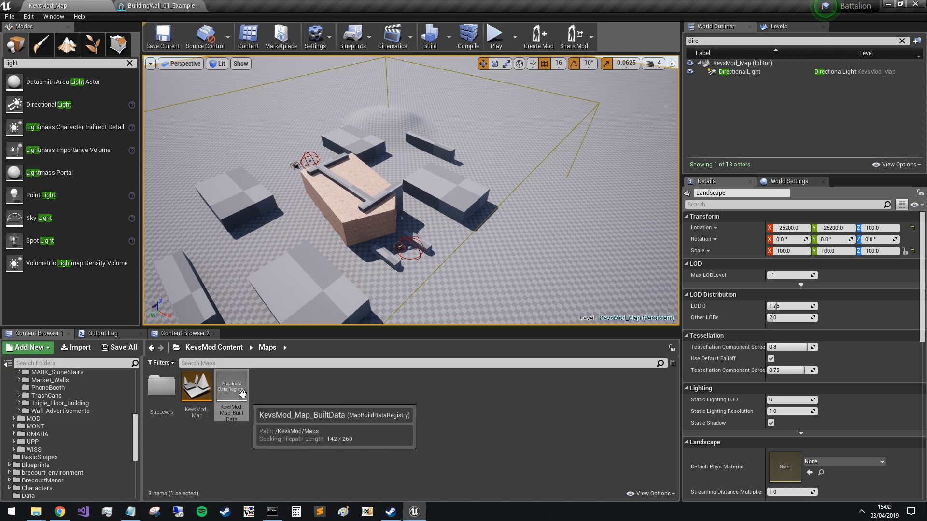
{"action": "scroll", "coordinate": [76, 408], "scroll_direction": "up", "scroll_amount": 10}
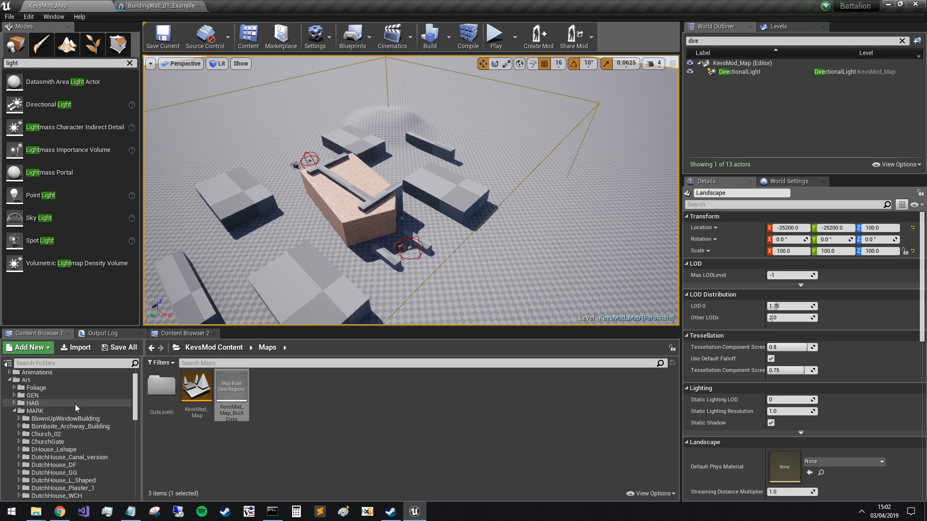
{"action": "left_click", "coordinate": [14, 411]}
{"action": "left_click", "coordinate": [9, 380]}
{"action": "scroll", "coordinate": [59, 423], "scroll_direction": "down", "scroll_amount": 2}
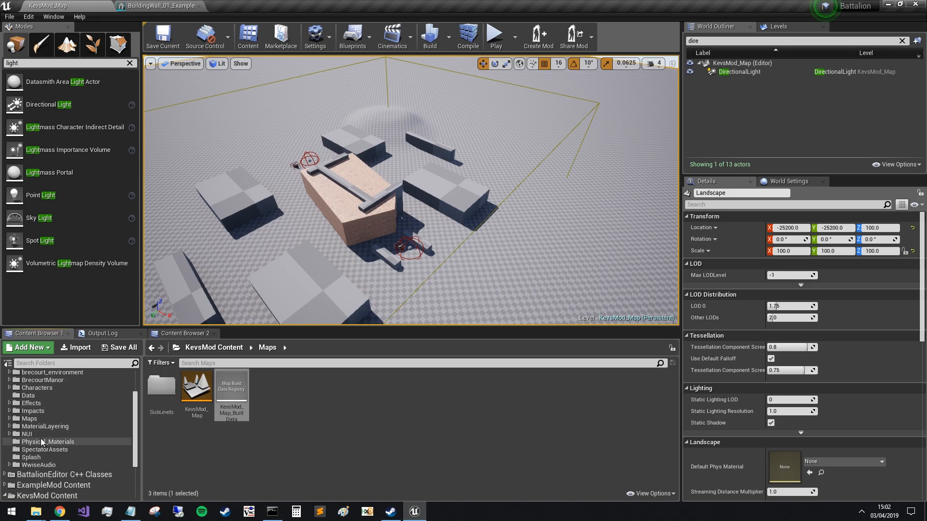
{"action": "left_click", "coordinate": [29, 419]}
{"action": "double_click", "coordinate": [206, 394]}
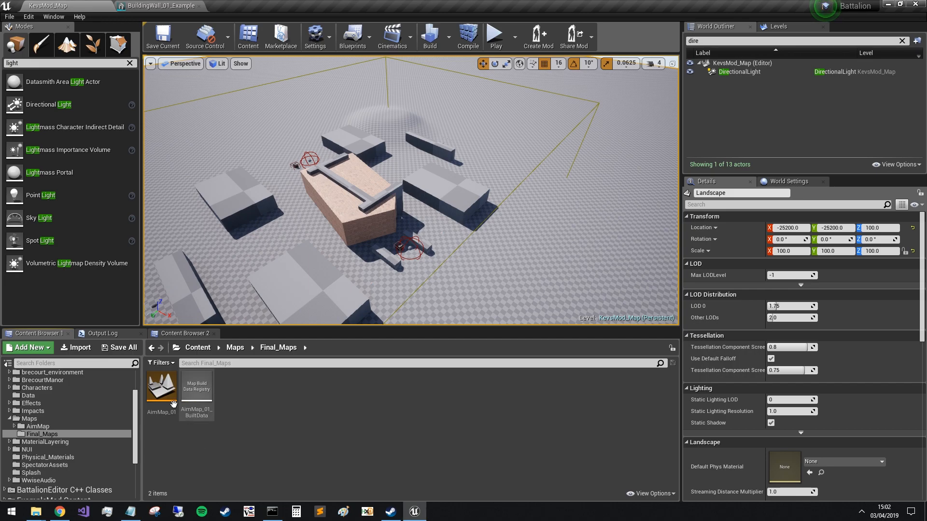
{"action": "double_click", "coordinate": [161, 388]}
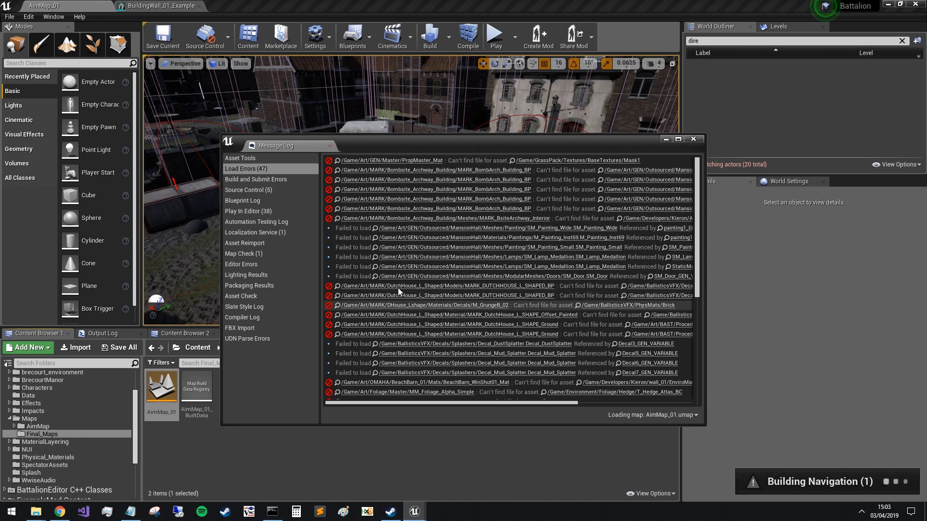
{"action": "left_click", "coordinate": [328, 147]}
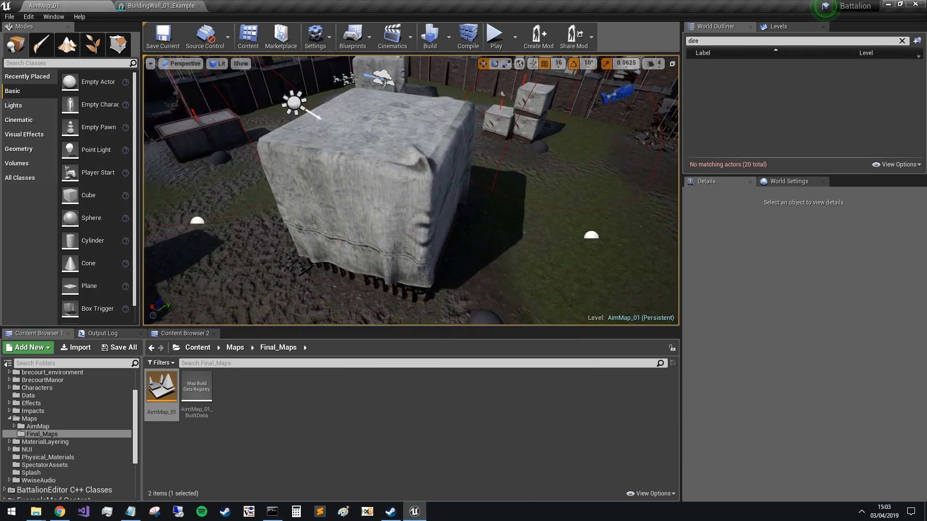
- Fly around the AimMap_01 arena to examine its baked lighting and shadows
{"action": "key", "text": "w"}
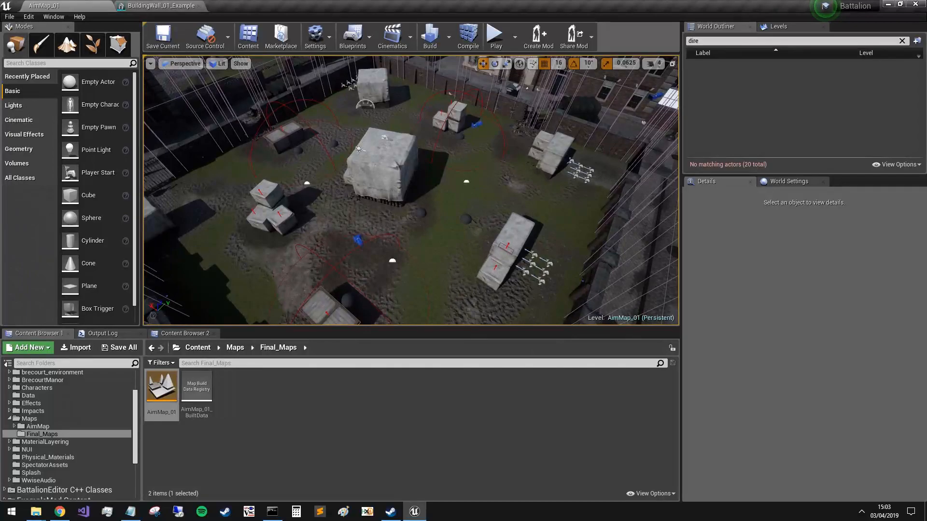
{"action": "key", "text": "d"}
{"action": "right_click_drag", "start_coordinate": [404, 192], "coordinate": [355, 191]}
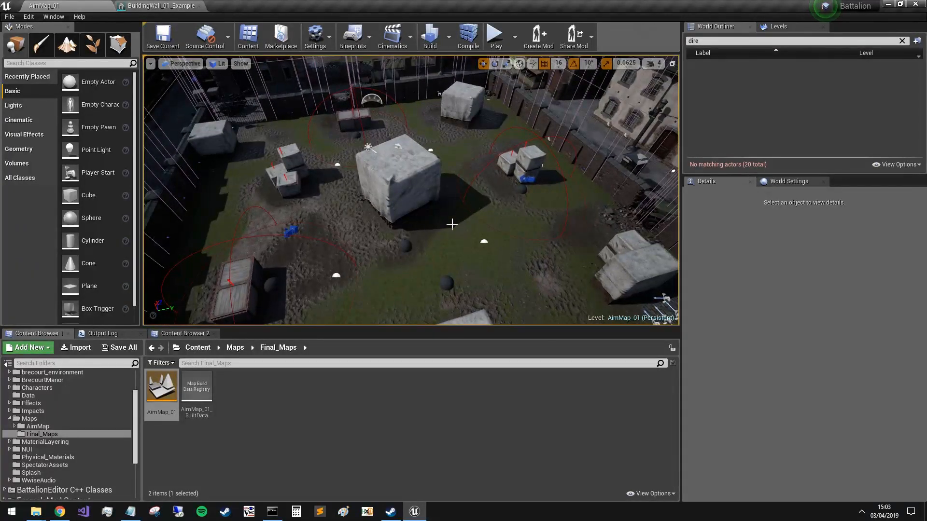
{"action": "right_click_drag", "start_coordinate": [342, 267], "coordinate": [336, 253]}
{"action": "key", "text": "a"}
{"action": "right_click_drag", "start_coordinate": [203, 302], "coordinate": [237, 299]}
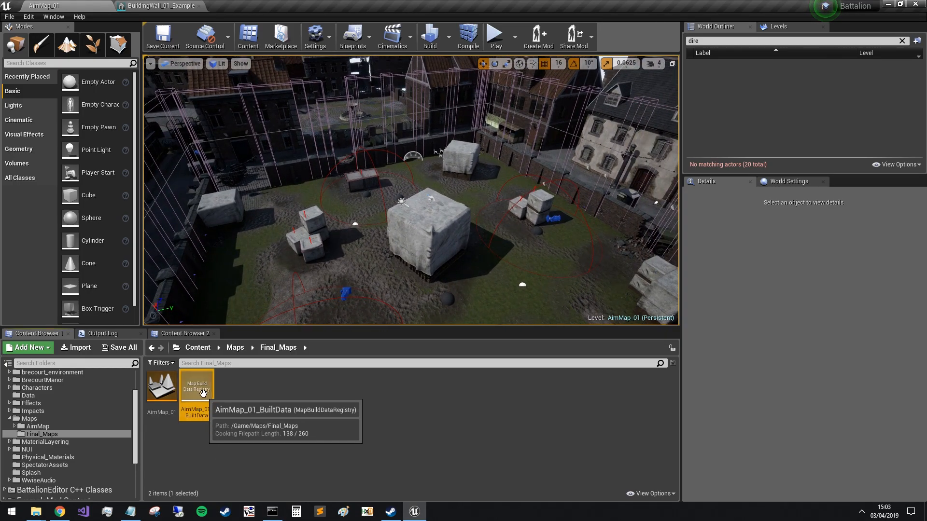
- Show the AimMap_01_BuiltData asset's file in File Explorer and check its size
{"action": "right_click", "coordinate": [220, 395]}
{"action": "left_click", "coordinate": [260, 303]}
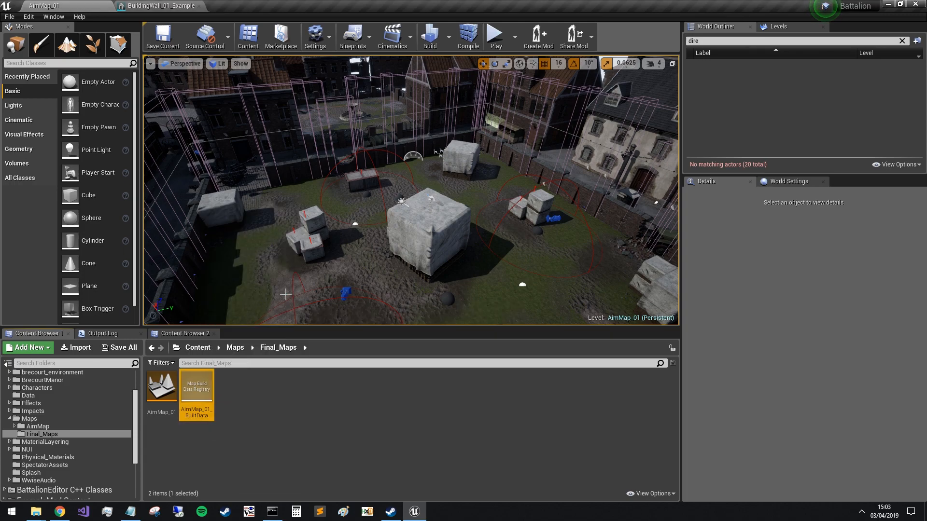
{"action": "right_click", "coordinate": [196, 394]}
{"action": "left_click", "coordinate": [266, 318]}
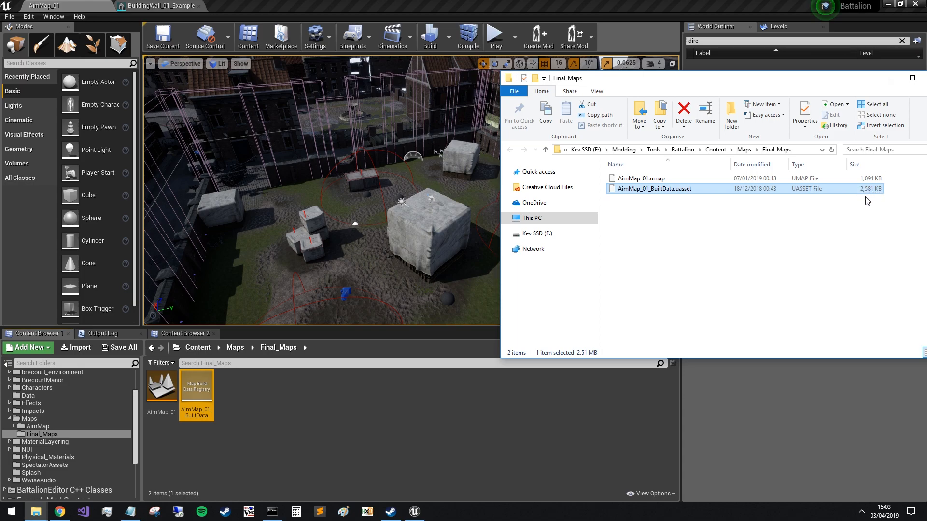
{"action": "left_click_drag", "start_coordinate": [589, 83], "coordinate": [447, 90]}
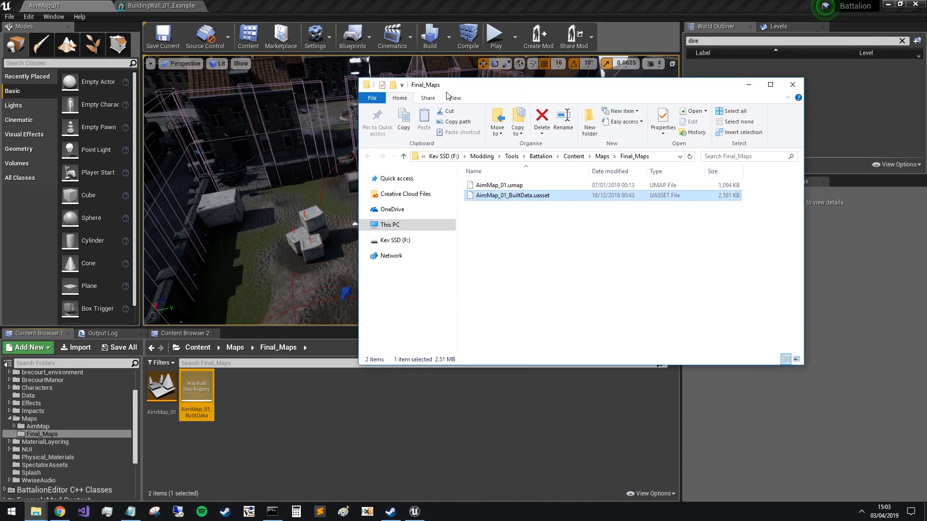
- Check the size of AimMap_BuiltData.uasset in the AimMap folder, and list AimMap_01's sublevels in the editor
{"action": "left_click", "coordinate": [602, 156]}
{"action": "double_click", "coordinate": [483, 185]}
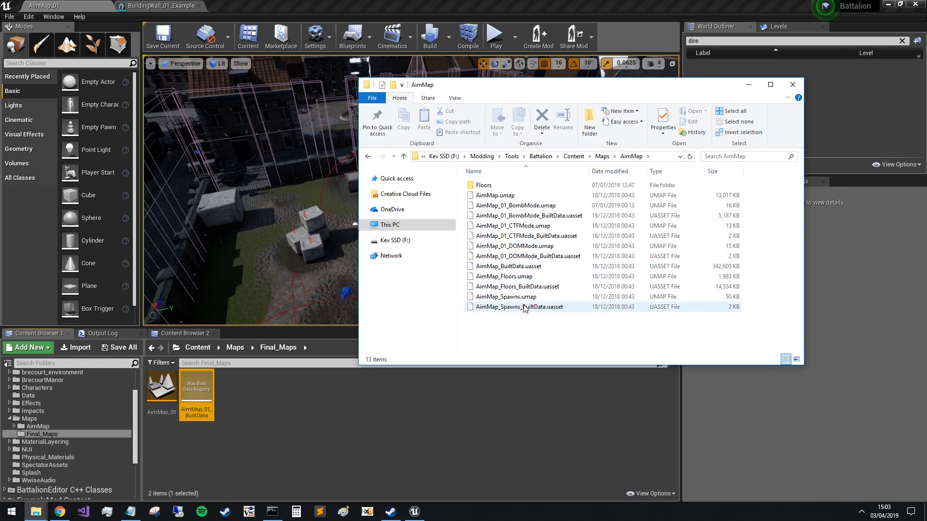
{"action": "left_click", "coordinate": [547, 268]}
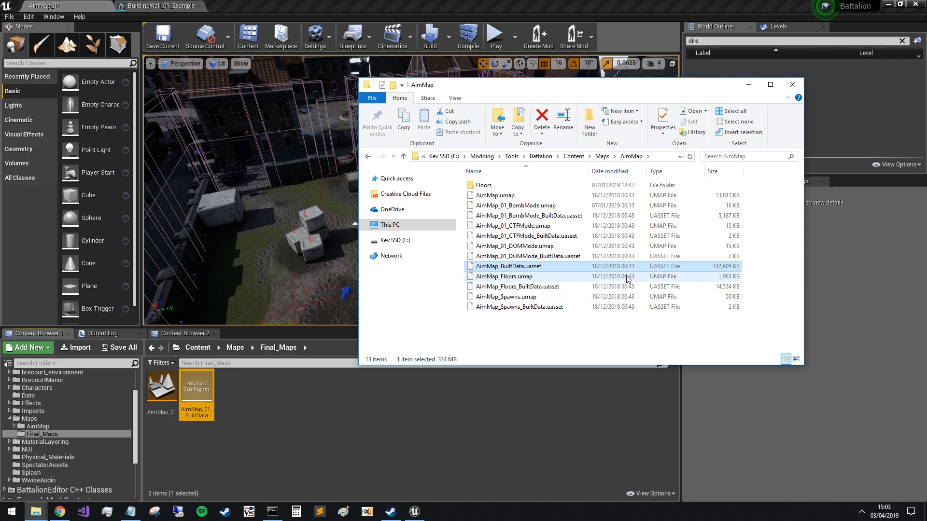
{"action": "left_click", "coordinate": [795, 84]}
{"action": "right_click_drag", "start_coordinate": [410, 193], "coordinate": [406, 192]}
{"action": "left_click", "coordinate": [778, 27]}
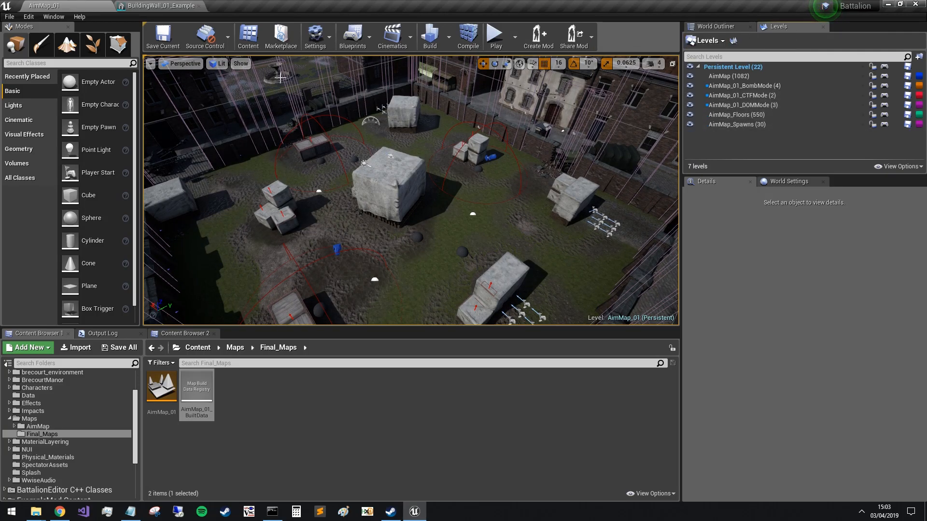
- Reopen KevsMod_Map from KevsMod Content/Maps and save the current level
{"action": "scroll", "coordinate": [72, 398], "scroll_direction": "up", "scroll_amount": 2}
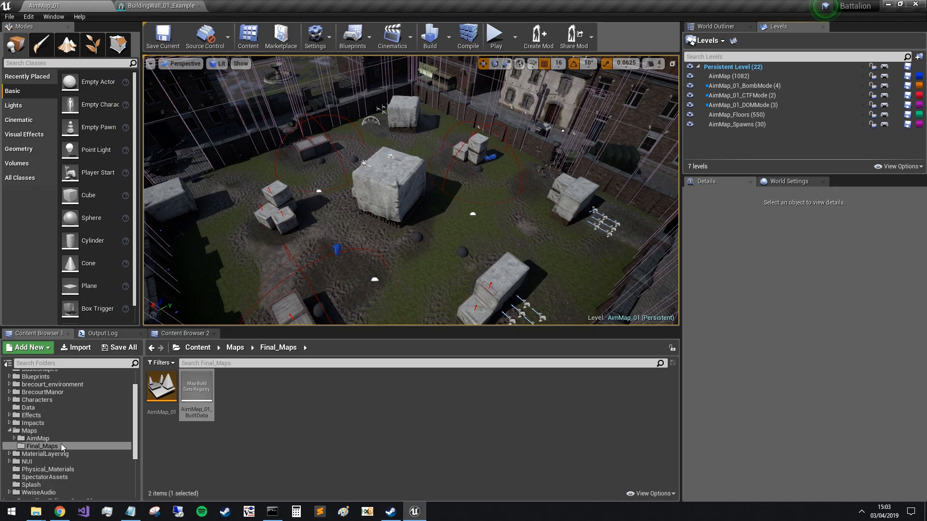
{"action": "scroll", "coordinate": [53, 427], "scroll_direction": "down", "scroll_amount": 3}
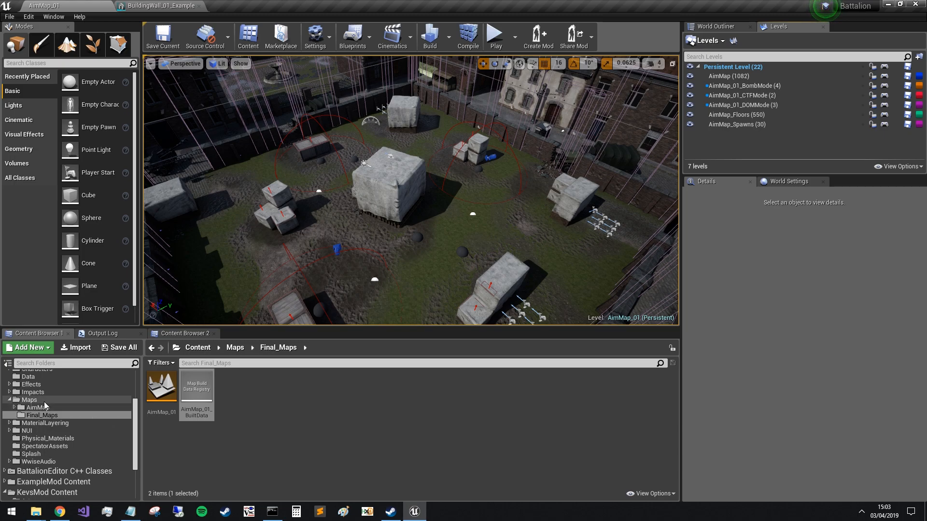
{"action": "scroll", "coordinate": [39, 430], "scroll_direction": "down", "scroll_amount": 5}
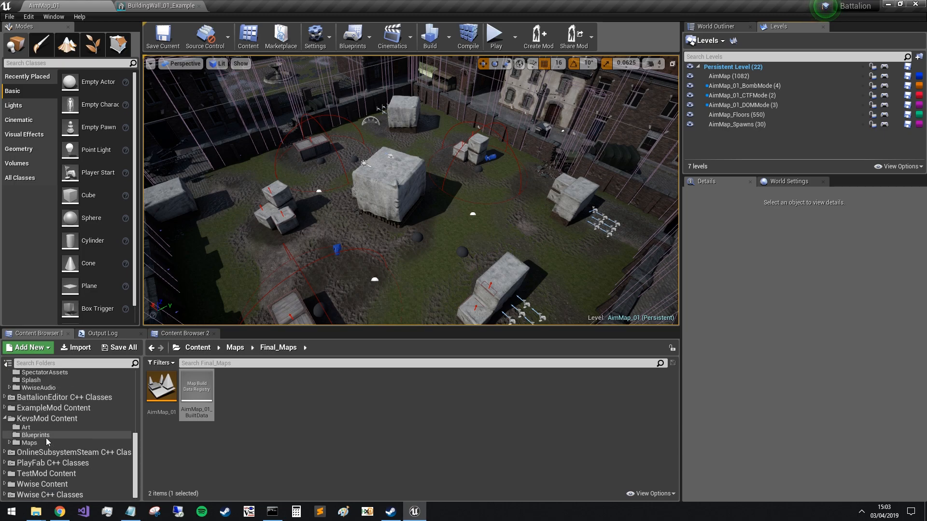
{"action": "left_click", "coordinate": [40, 419]}
{"action": "double_click", "coordinate": [232, 386]}
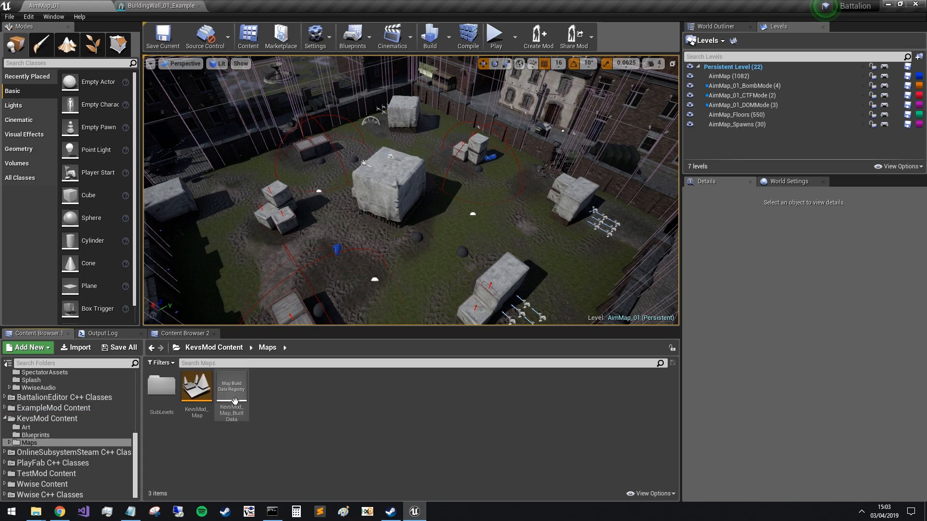
{"action": "double_click", "coordinate": [200, 414]}
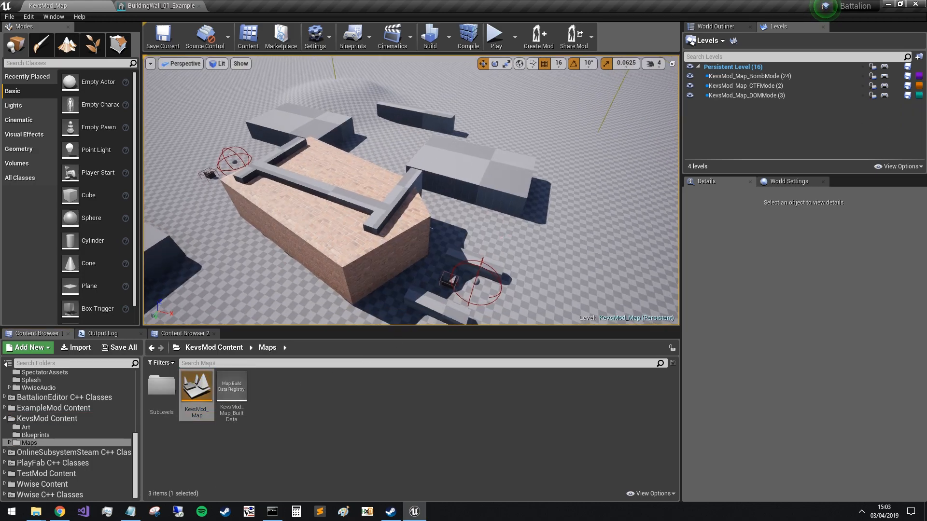
{"action": "right_click_drag", "start_coordinate": [384, 201], "coordinate": [208, 174]}
{"action": "left_click", "coordinate": [157, 37]}
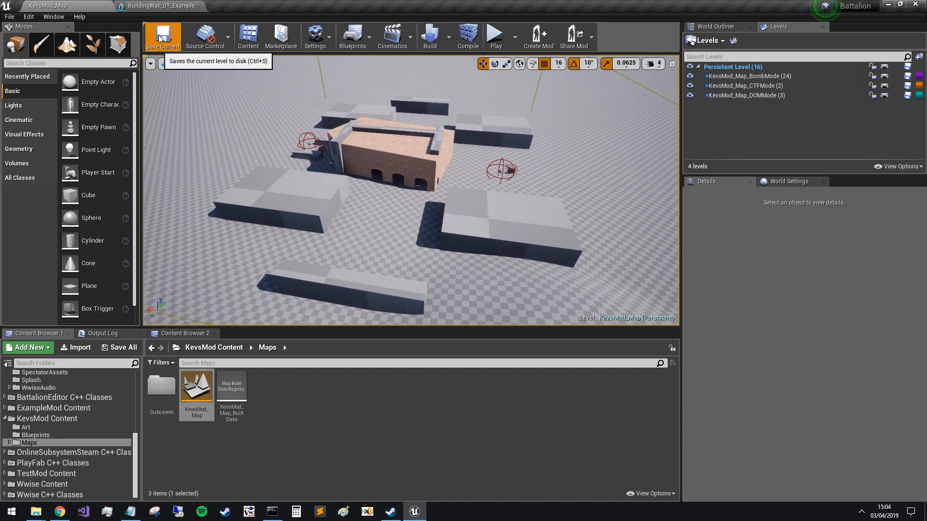
- Enlarge the viewport by shrinking the Content Browser area, and survey the KevsMod_Map layout
{"action": "right_click_drag", "start_coordinate": [294, 176], "coordinate": [338, 189]}
{"action": "left_click_drag", "start_coordinate": [273, 329], "coordinate": [279, 369]}
{"action": "mouse_move", "coordinate": [283, 317]}
{"action": "right_mouse_down"}
{"action": "mouse_move", "coordinate": [276, 321]}
{"action": "mouse_move", "coordinate": [293, 318]}
{"action": "right_mouse_up"}
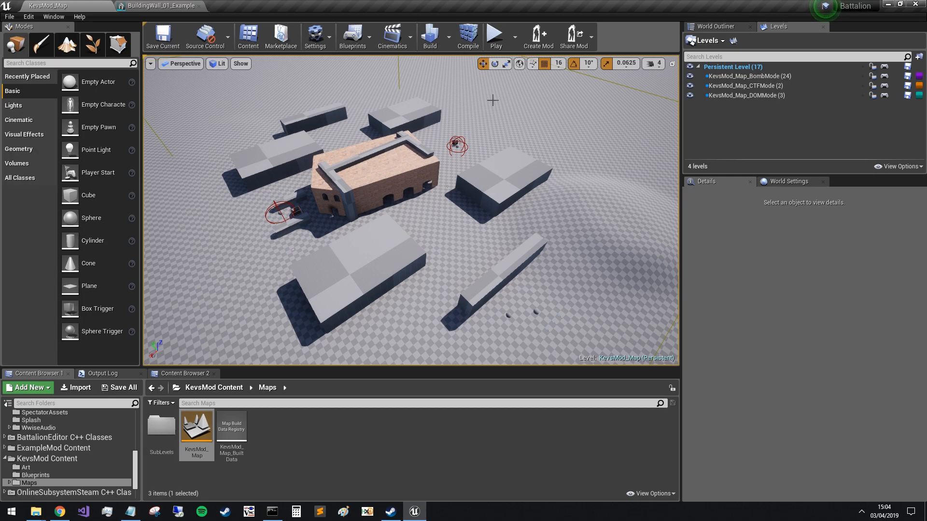
{"action": "key", "text": "a"}
{"action": "right_click_drag", "start_coordinate": [367, 227], "coordinate": [465, 226]}
{"action": "key", "text": "a"}
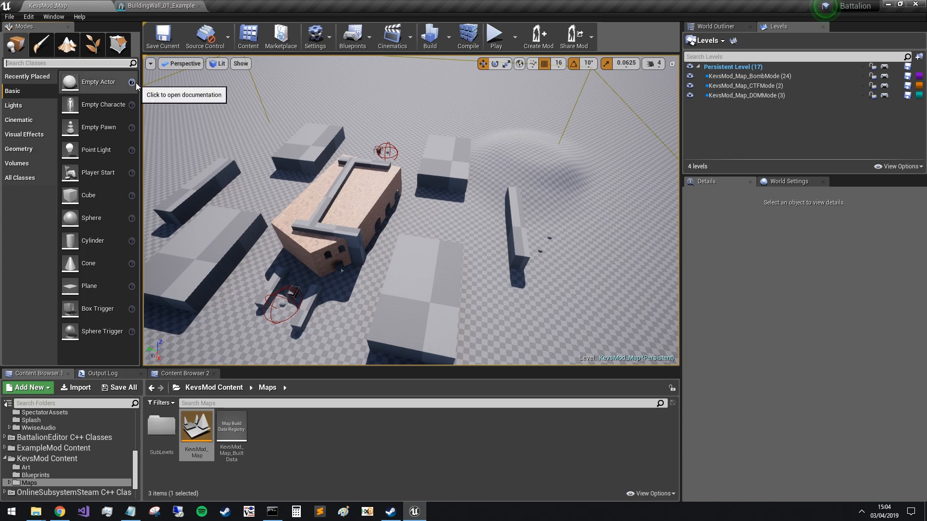
- Search the placeable actor classes for "navi" and view the whole map layout
{"action": "type", "text": "na"}
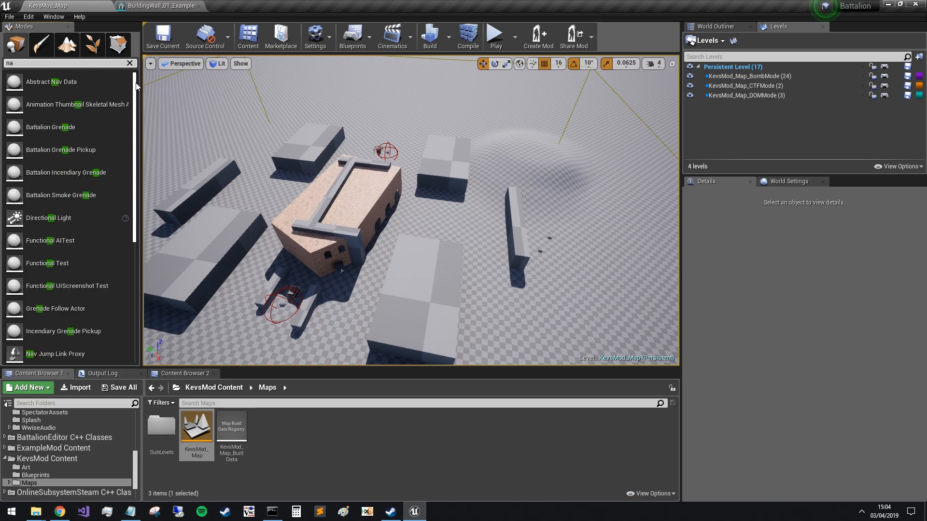
{"action": "type", "text": "v"}
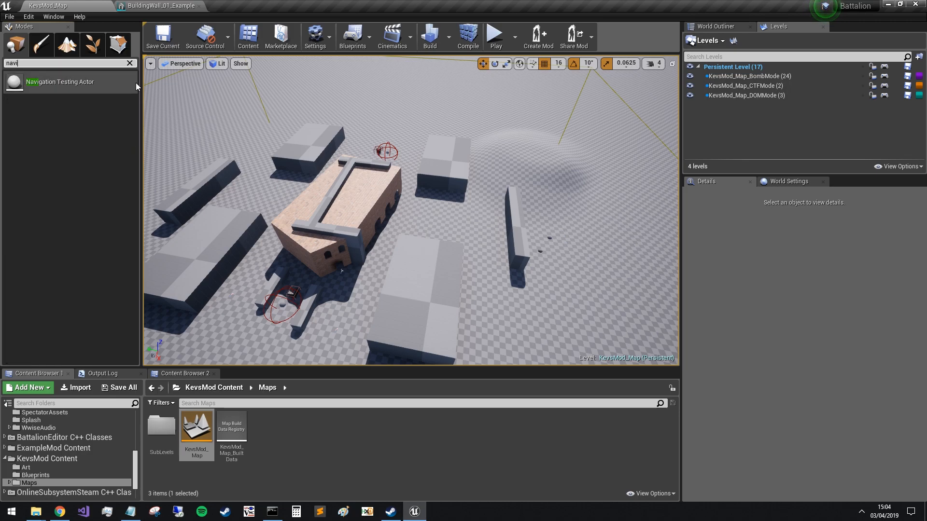
{"action": "type", "text": "i"}
{"action": "right_click_drag", "start_coordinate": [384, 190], "coordinate": [391, 180]}
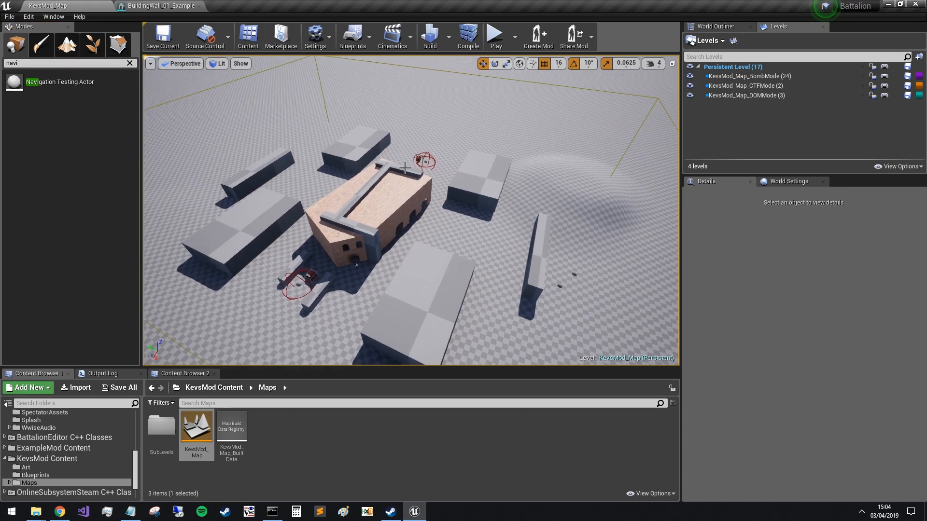
- Build the navigation paths for KevsMod_Map and close the map check log
{"action": "left_click", "coordinate": [450, 37]}
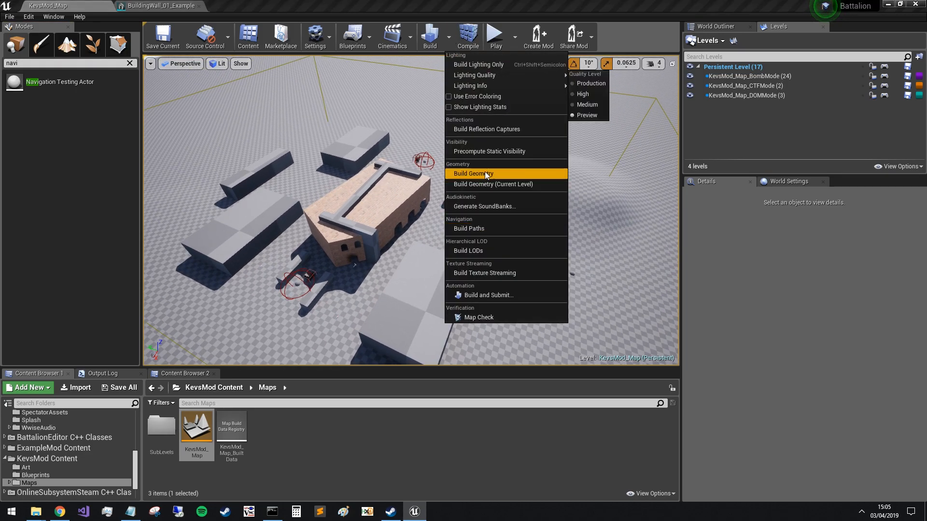
{"action": "left_click", "coordinate": [482, 229]}
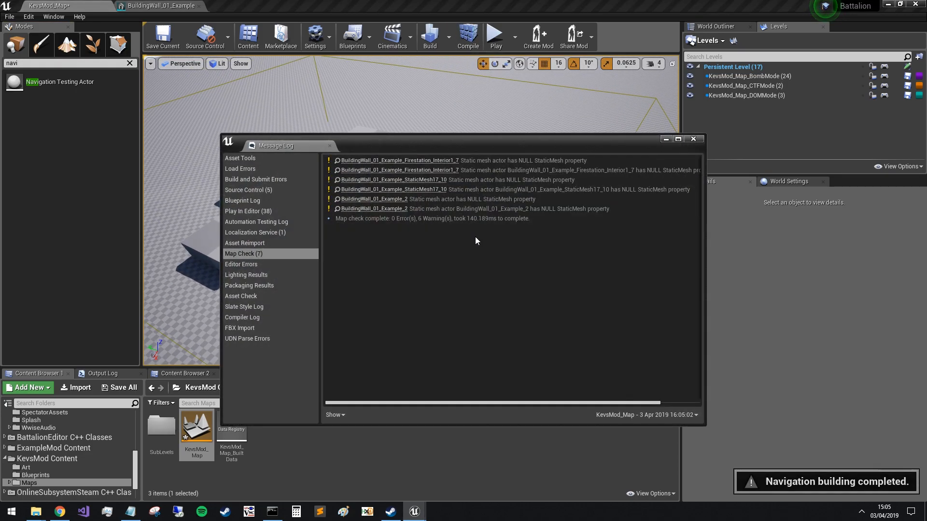
{"action": "left_click", "coordinate": [330, 147]}
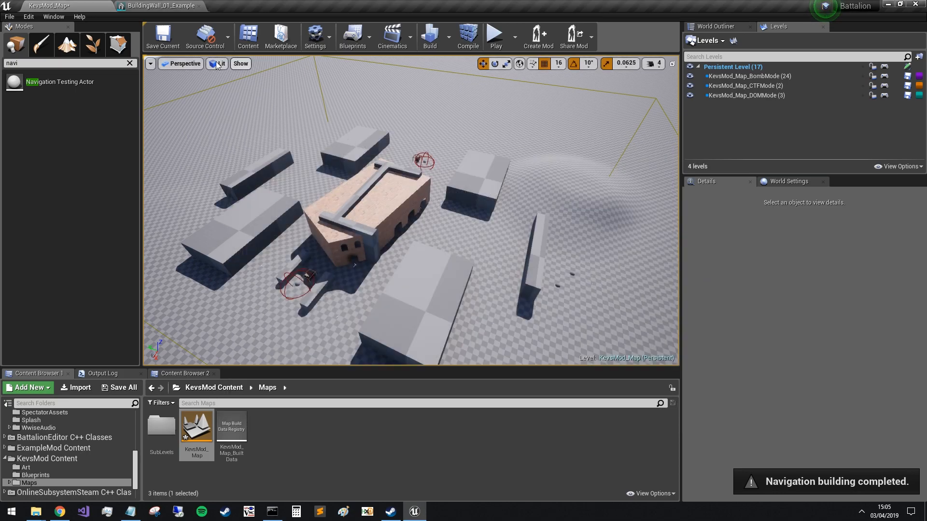
- Turn on the Navigation show flag for the viewport and look closer at the ground between the blocks
{"action": "left_click", "coordinate": [182, 63]}
{"action": "left_click", "coordinate": [218, 64]}
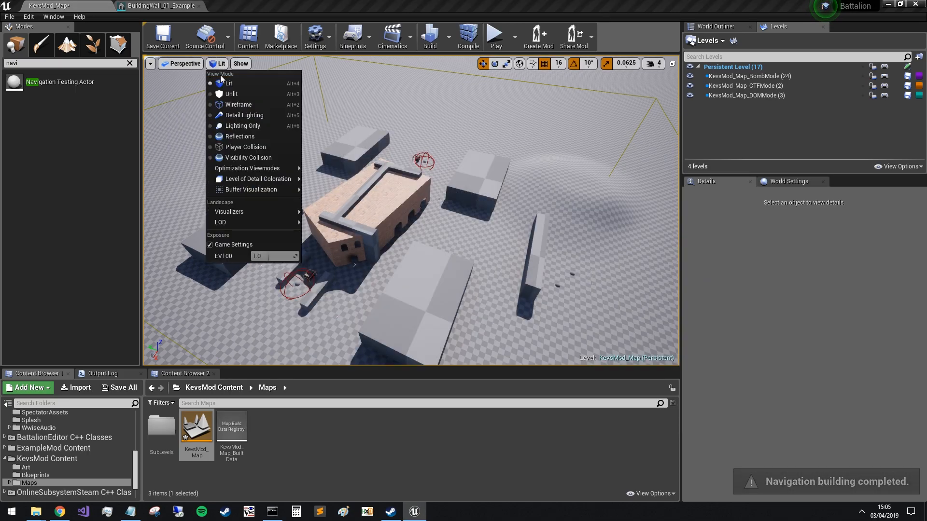
{"action": "mouse_move", "coordinate": [241, 217]}
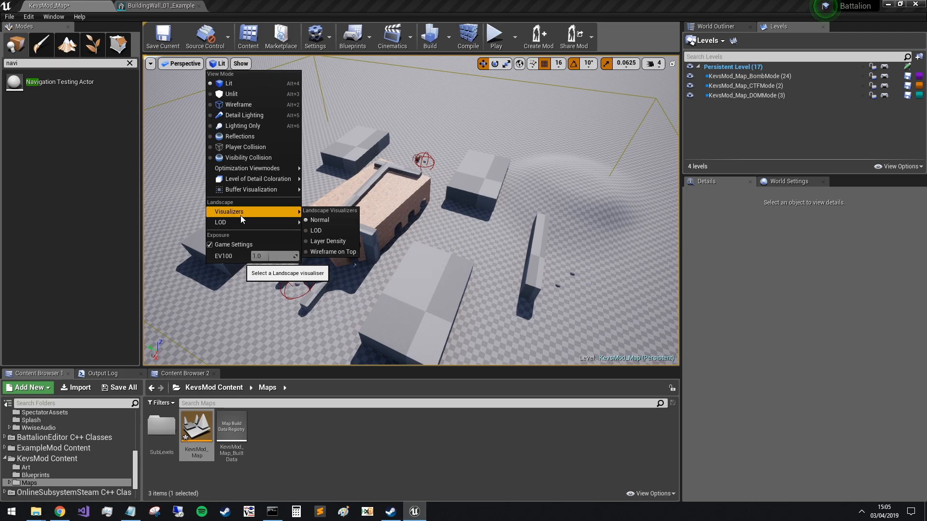
{"action": "left_click", "coordinate": [240, 64]}
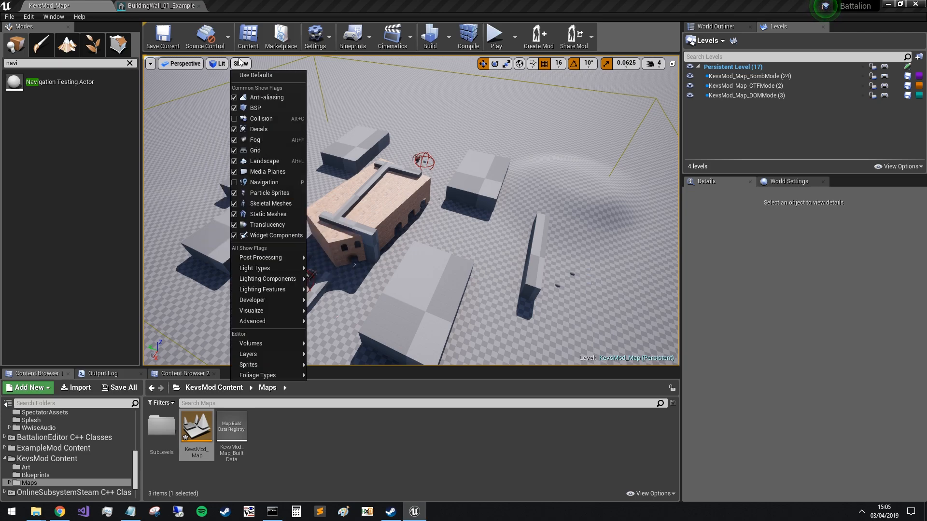
{"action": "left_click", "coordinate": [254, 181]}
{"action": "right_click_drag", "start_coordinate": [432, 227], "coordinate": [512, 241]}
{"action": "key", "text": "w"}
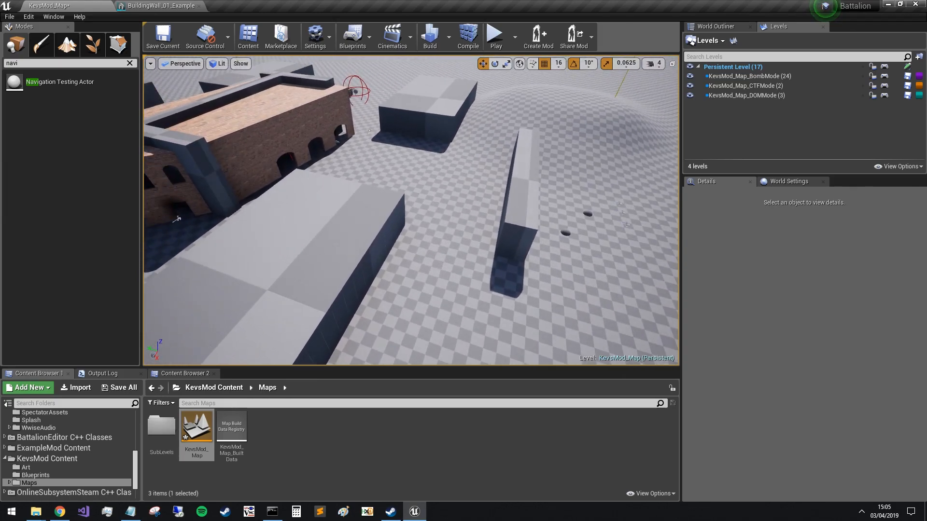
{"action": "left_click", "coordinate": [180, 63]}
{"action": "left_click", "coordinate": [172, 65]}
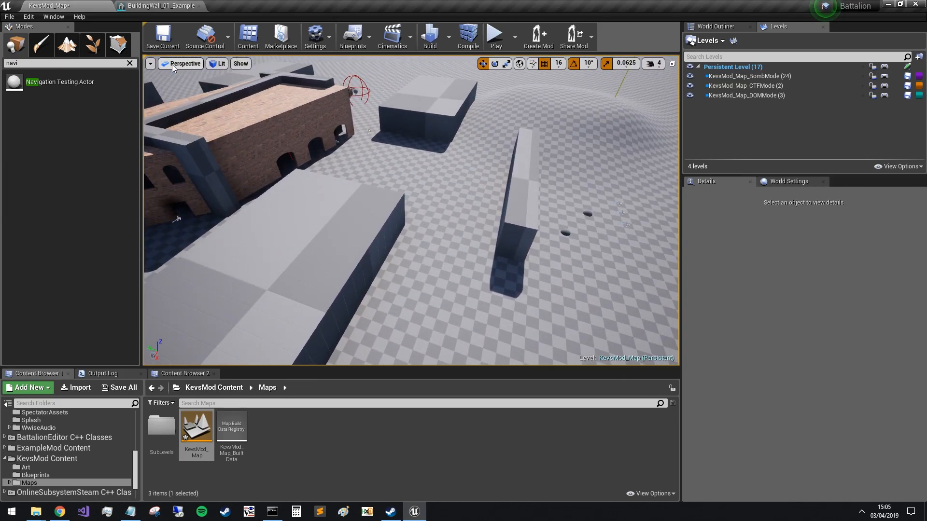
- Clear the class search and place a Nav Mesh Bounds Volume in the level at about X 320, Y -576, Z 192
{"action": "left_click", "coordinate": [46, 63]}
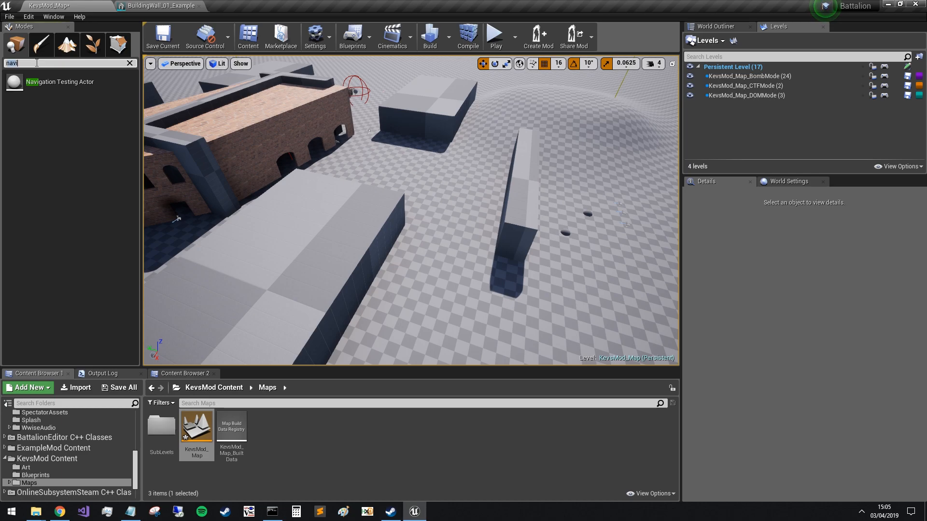
{"action": "key", "text": "BackSpace"}
{"action": "left_click", "coordinate": [49, 164]}
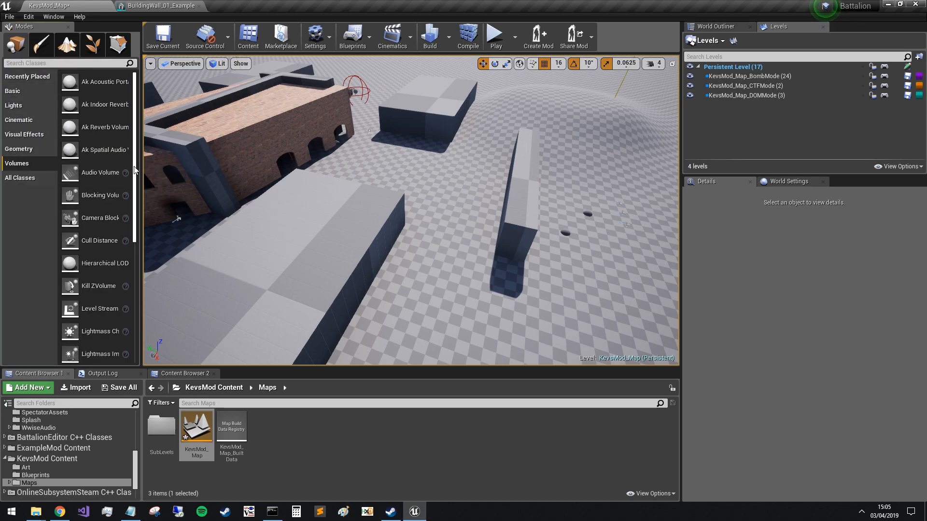
{"action": "scroll", "coordinate": [134, 203], "scroll_direction": "down", "scroll_amount": 3}
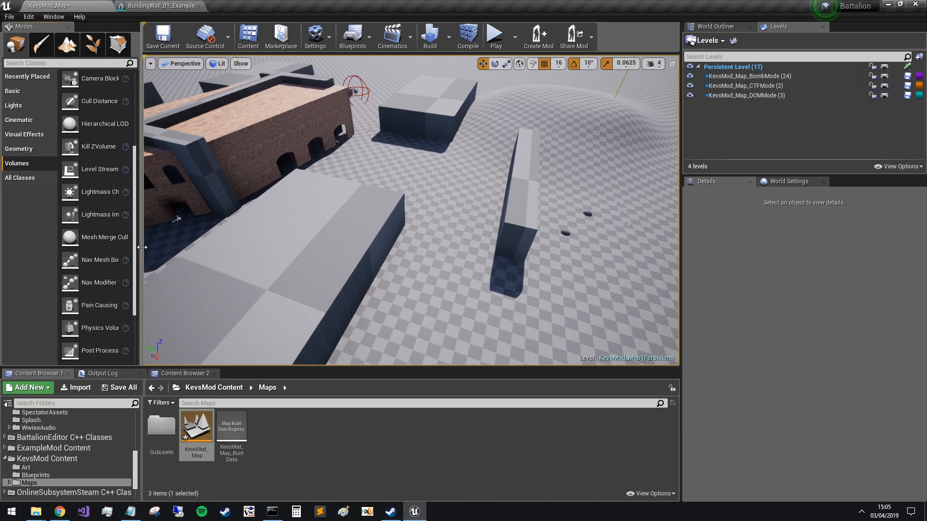
{"action": "left_click_drag", "start_coordinate": [141, 247], "coordinate": [194, 247]}
{"action": "left_click_drag", "start_coordinate": [118, 259], "coordinate": [400, 178]}
{"action": "key", "text": "s"}
{"action": "right_click_drag", "start_coordinate": [402, 179], "coordinate": [427, 185]}
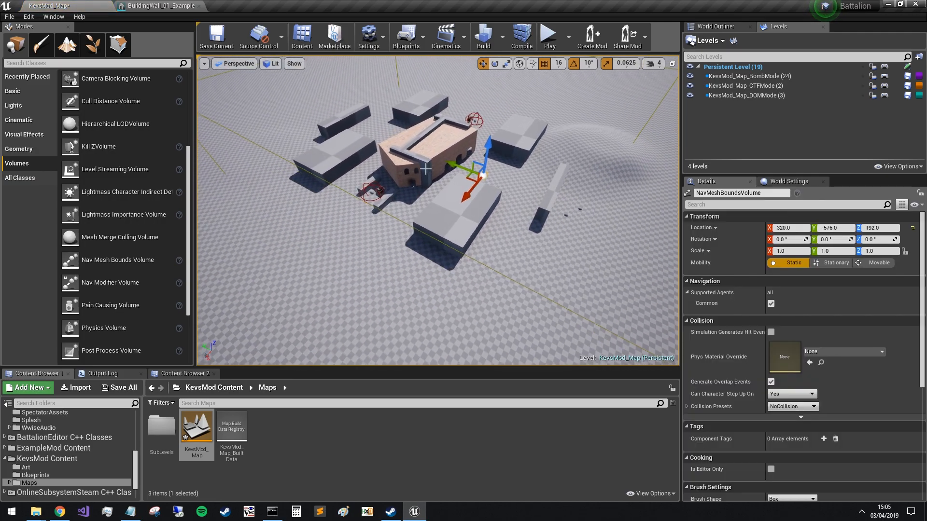
- In the top view, scale the nav mesh bounds volume to 54.5 in X and Y
{"action": "left_click", "coordinate": [271, 64]}
{"action": "left_click", "coordinate": [237, 63]}
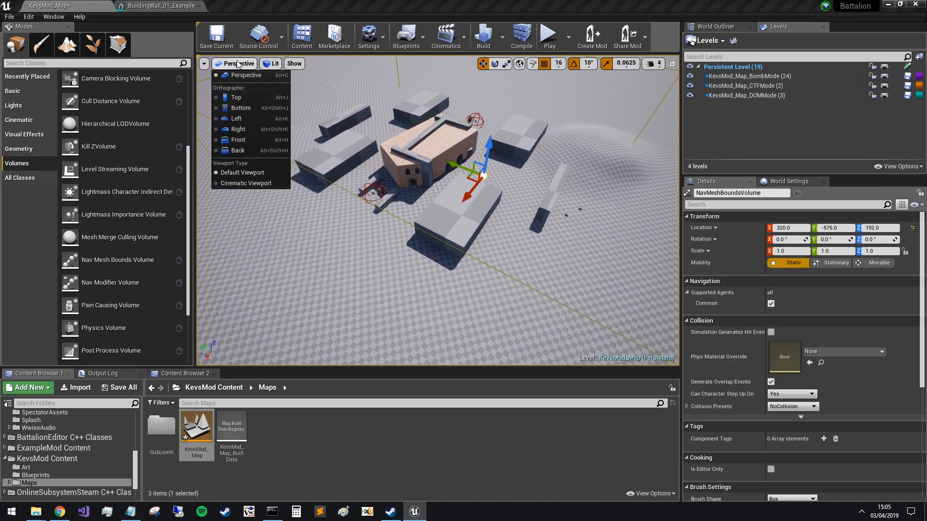
{"action": "left_click", "coordinate": [236, 98]}
{"action": "key", "text": "e"}
{"action": "key", "text": "r"}
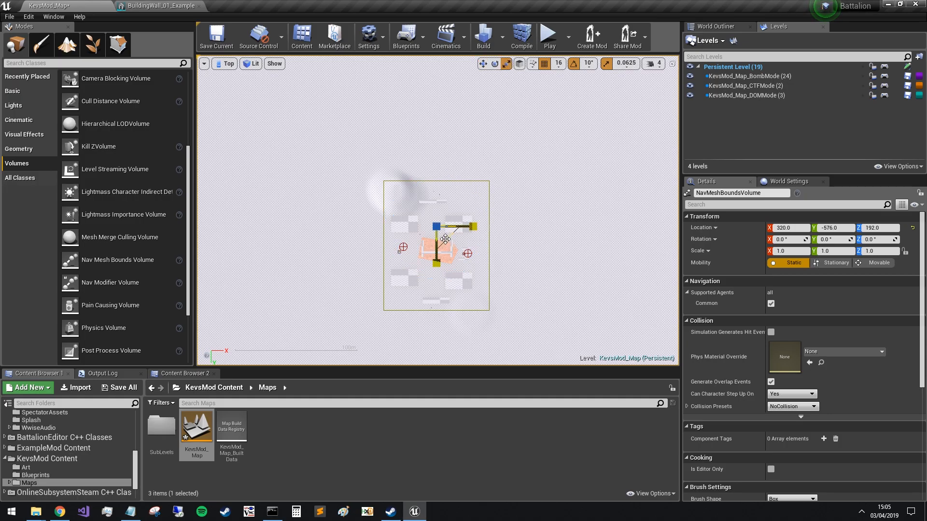
{"action": "left_click_drag", "start_coordinate": [447, 240], "coordinate": [457, 230]}
- Move the nav mesh bounds volume along Y to 1008 so it covers the whole blocked-out play area
{"action": "key", "text": "w"}
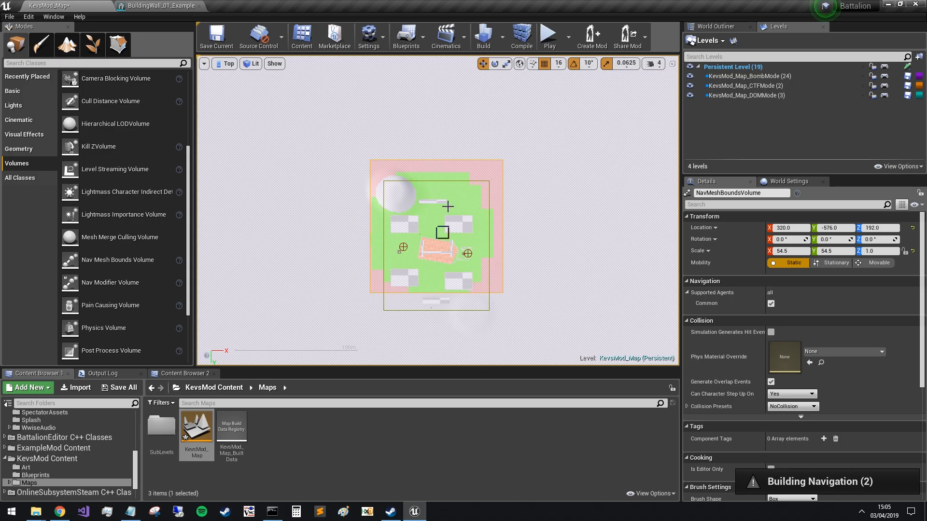
{"action": "key", "text": "e"}
{"action": "key", "text": "w"}
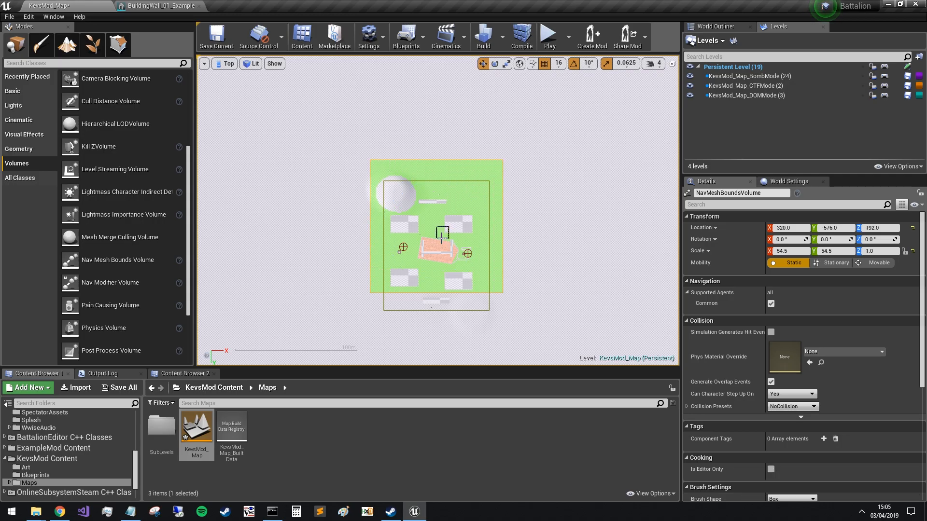
{"action": "left_click_drag", "start_coordinate": [437, 230], "coordinate": [438, 242]}
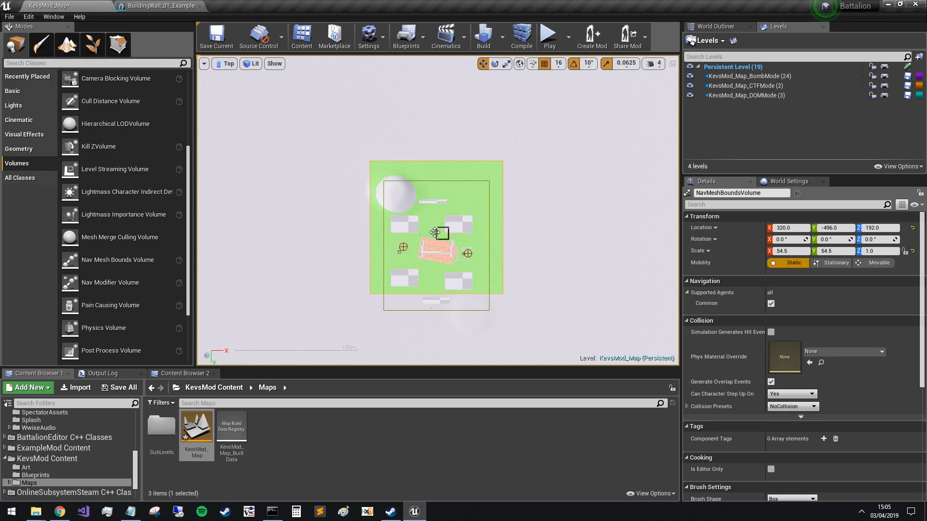
{"action": "left_click_drag", "start_coordinate": [437, 241], "coordinate": [431, 320]}
{"action": "left_click_drag", "start_coordinate": [403, 352], "coordinate": [458, 343]}
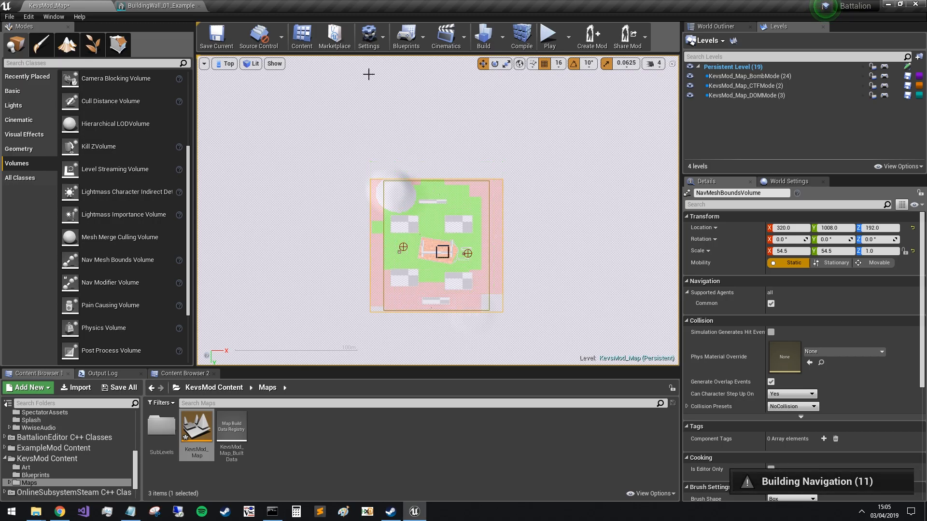
- Return to the perspective view to inspect the nav mesh around the buildings, and save the current level
{"action": "left_click", "coordinate": [229, 64]}
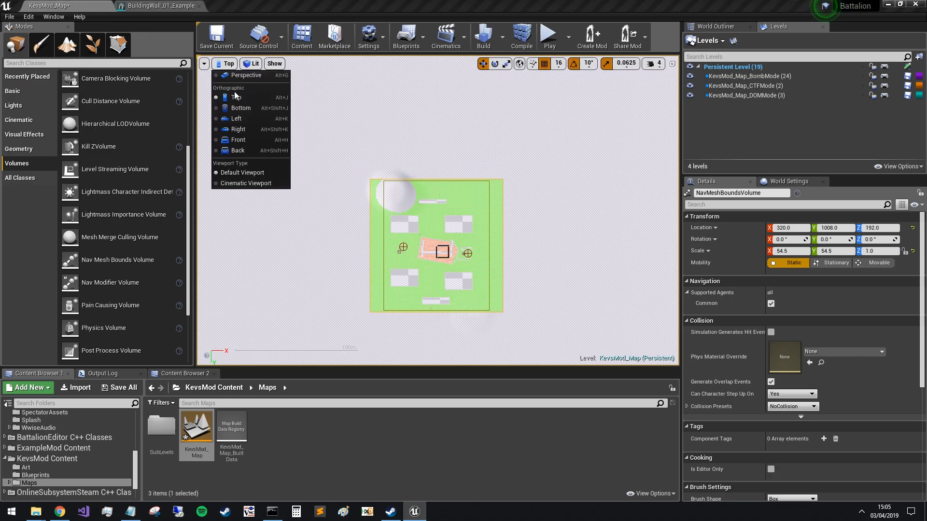
{"action": "left_click", "coordinate": [236, 77]}
{"action": "key", "text": "w"}
{"action": "right_click_drag", "start_coordinate": [438, 210], "coordinate": [373, 182]}
{"action": "key", "text": "s"}
{"action": "key", "text": "d"}
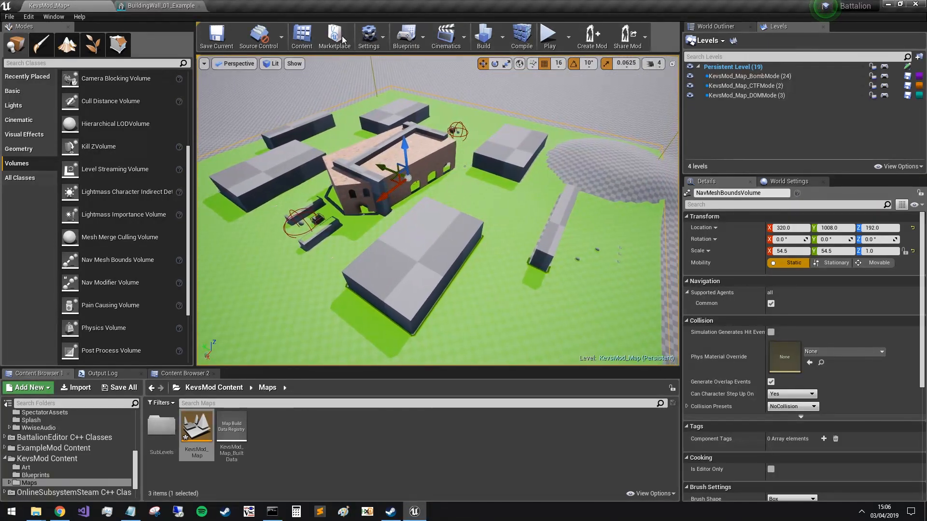
{"action": "left_click", "coordinate": [214, 42]}
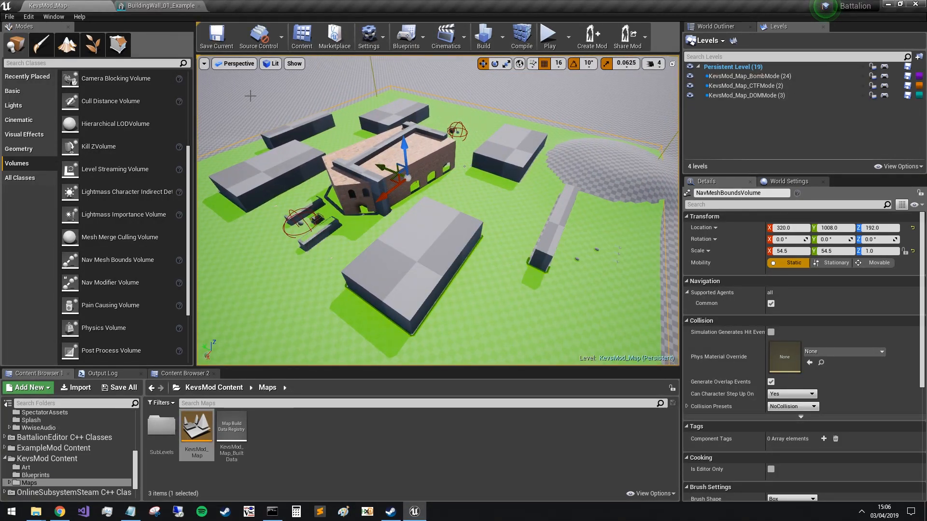